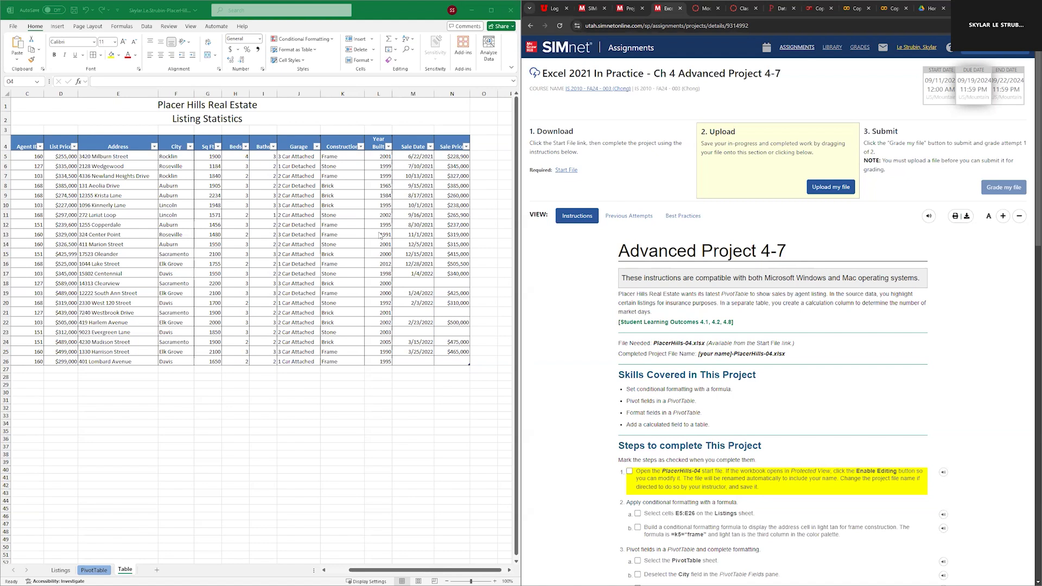
Step: Mark instruction 1, opening the PlacerHills-04 start file, as complete in the SIMnet project checklist
left_click(58, 571)
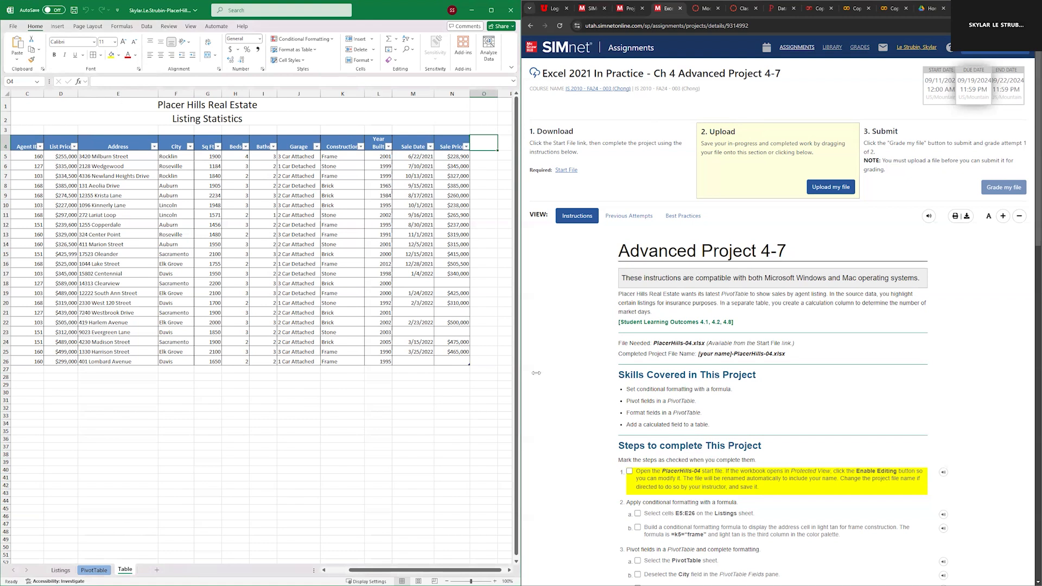
scroll(593, 403, "down", 2)
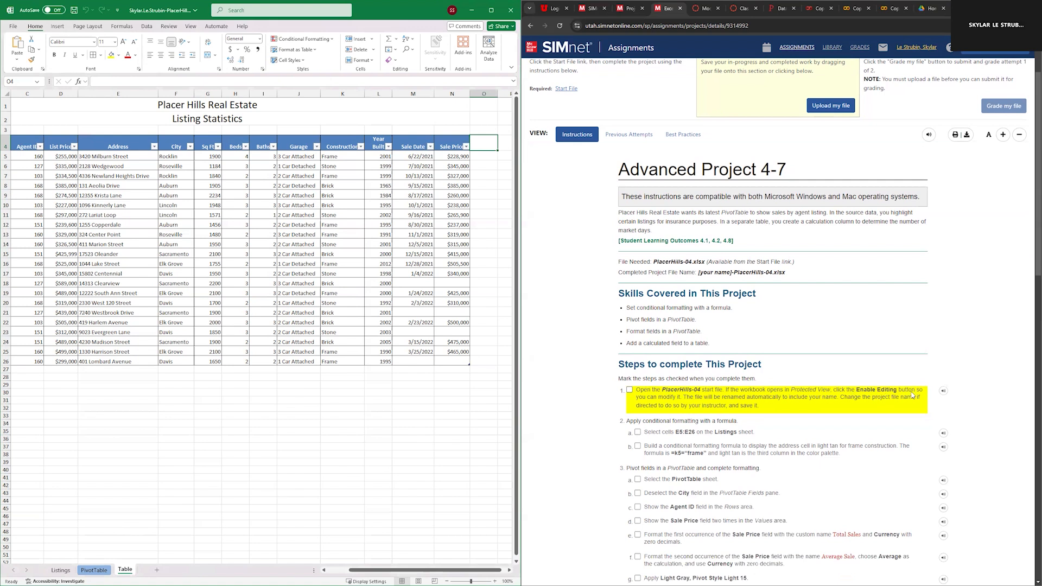
left_click(629, 389)
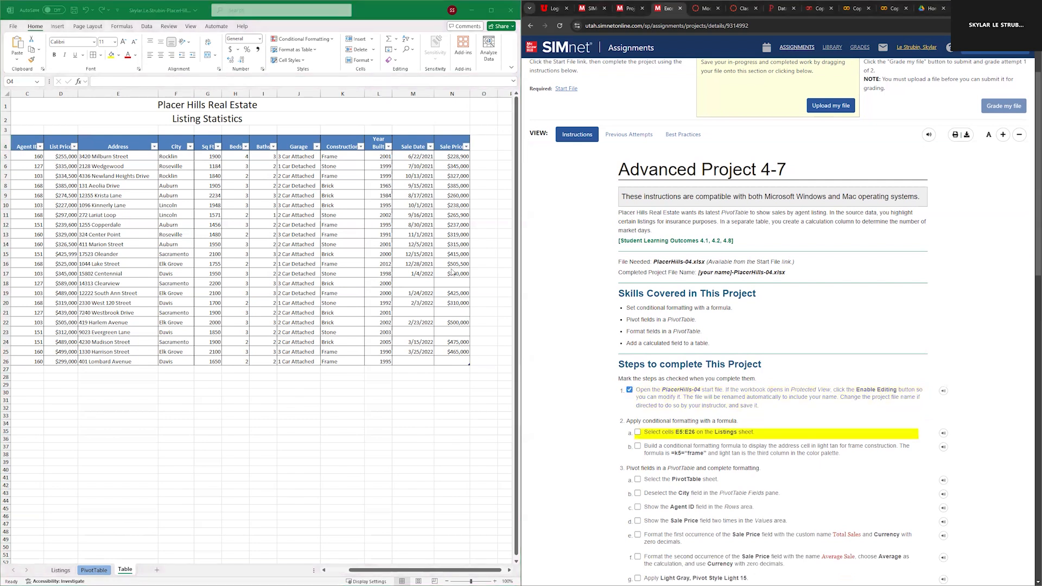
scroll(589, 371, "down", 2)
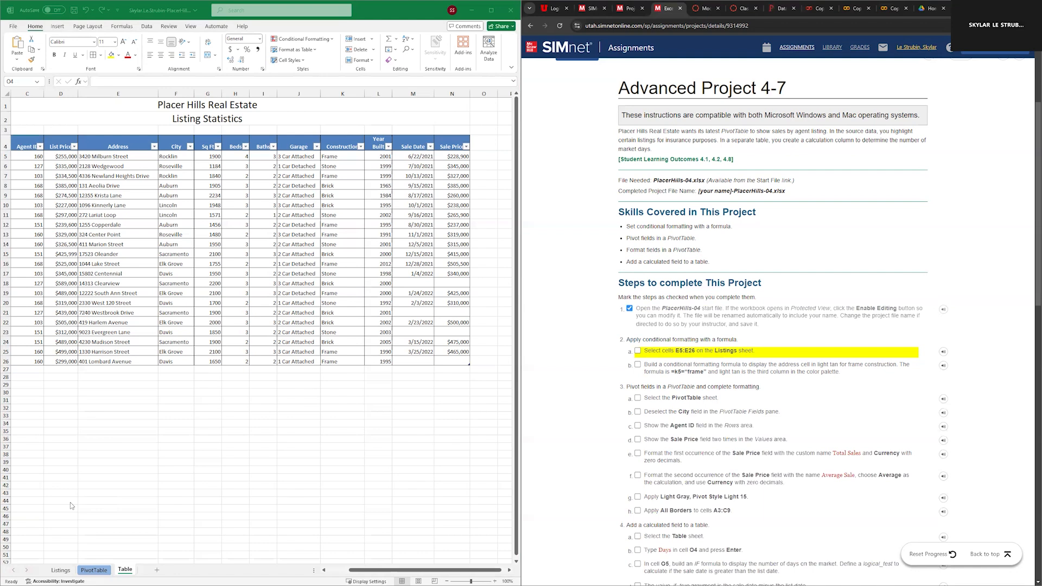
Step: Select cells E5:E26 on the Listings sheet and check off instruction 2a in the project checklist
left_click(59, 571)
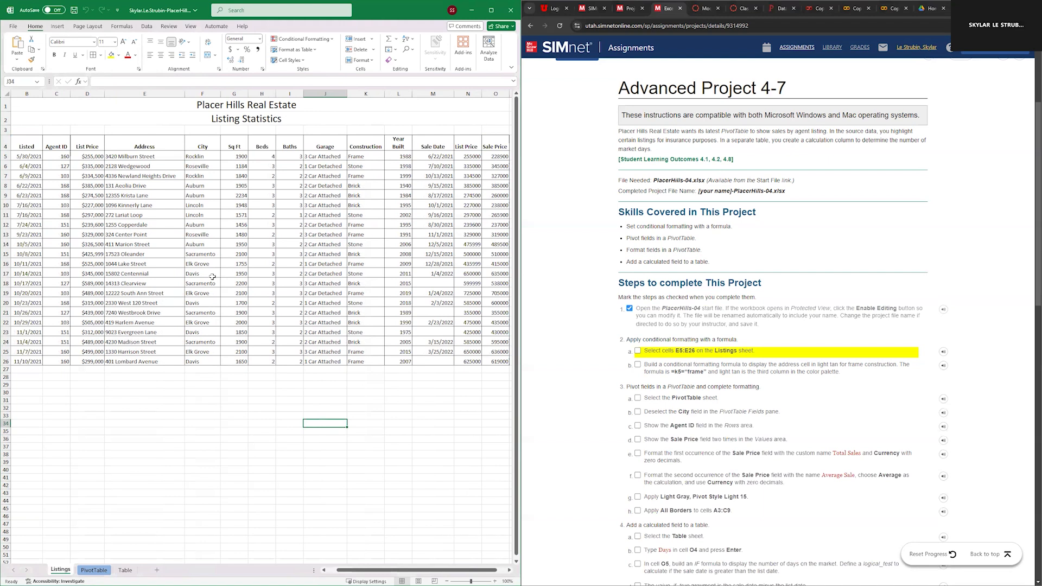
left_click(157, 158)
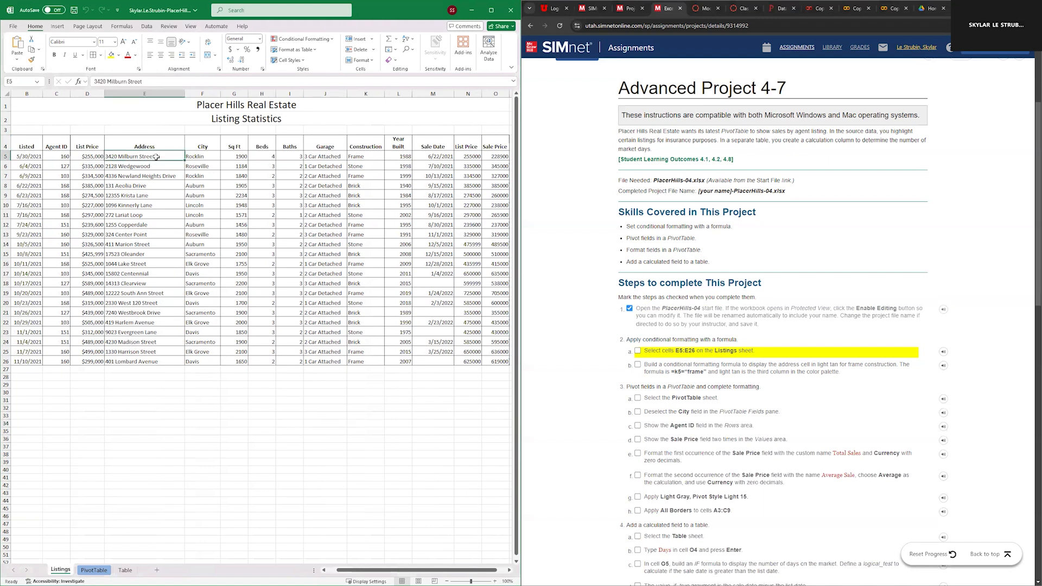
left_click_drag(156, 157, 149, 367)
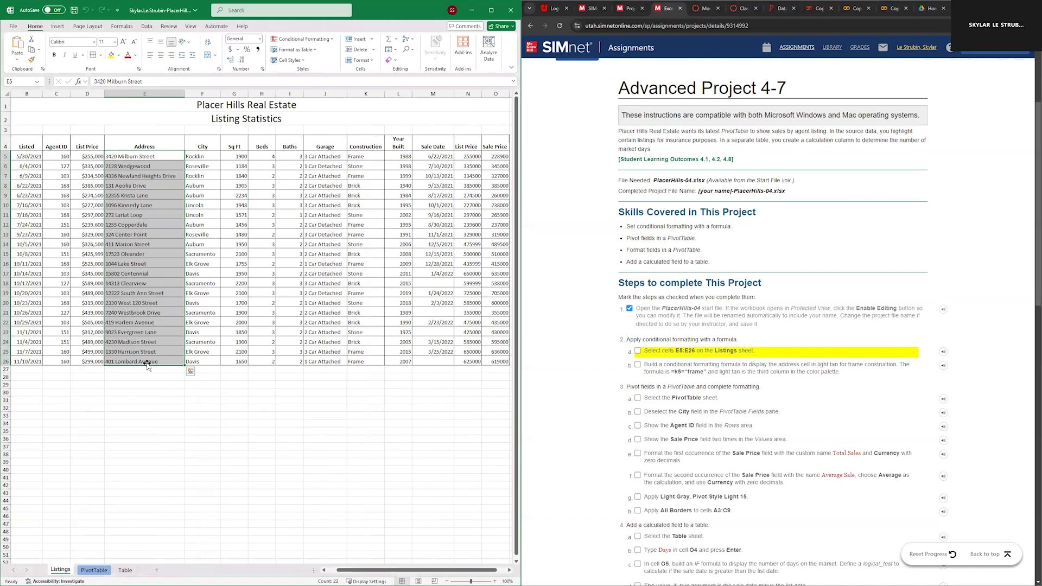
left_click(638, 351)
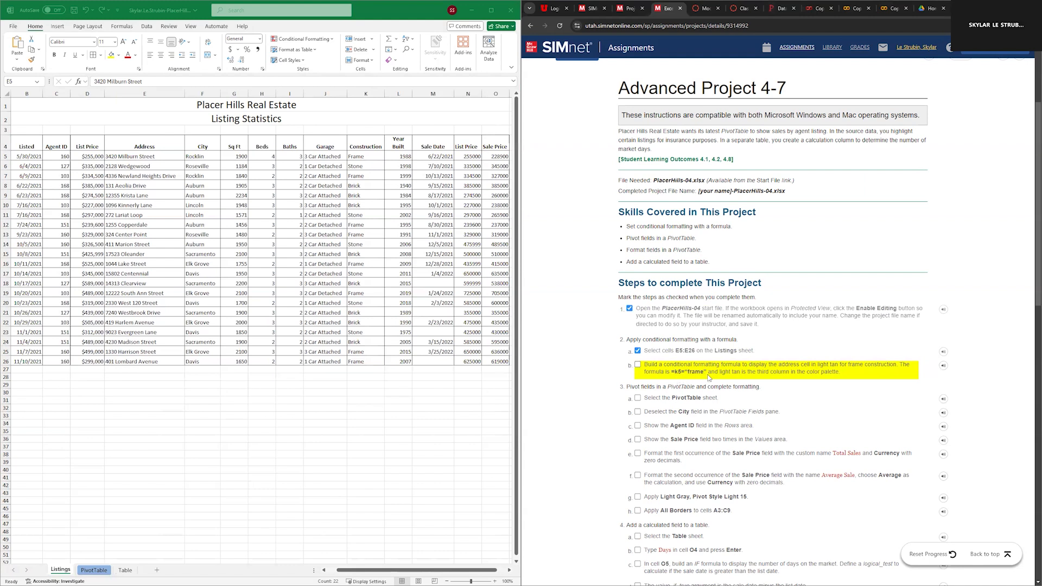
Step: Create a conditional formatting rule for the selected addresses that uses the formula =k5="frame" to determine which cells to format
left_click(167, 119)
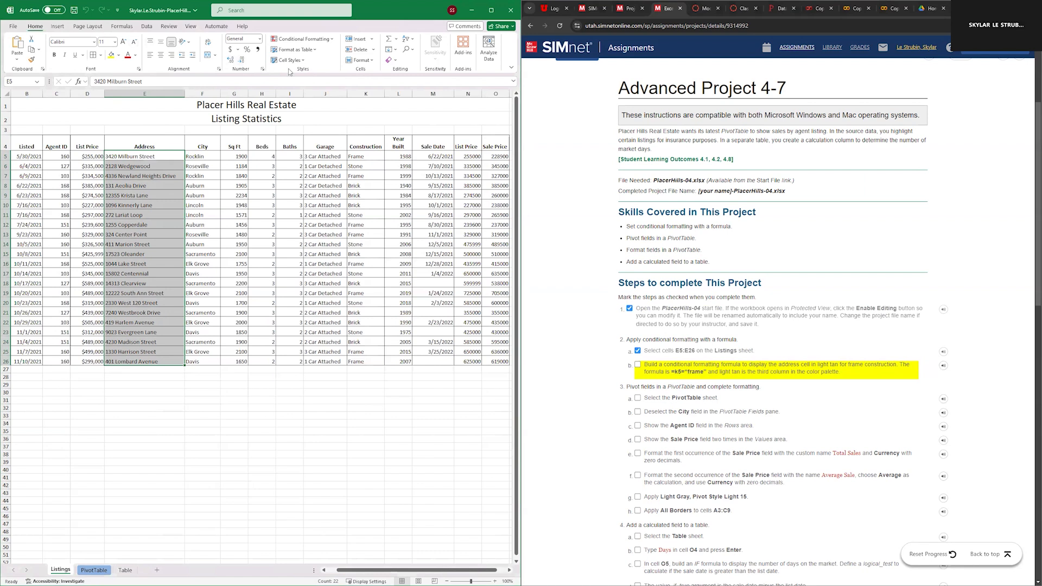
left_click(325, 39)
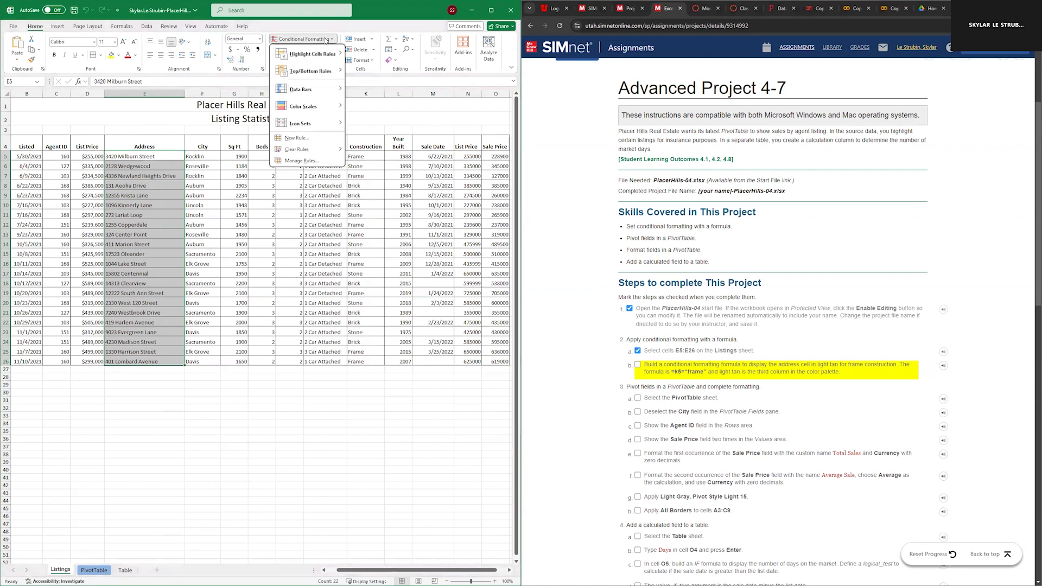
left_click(297, 139)
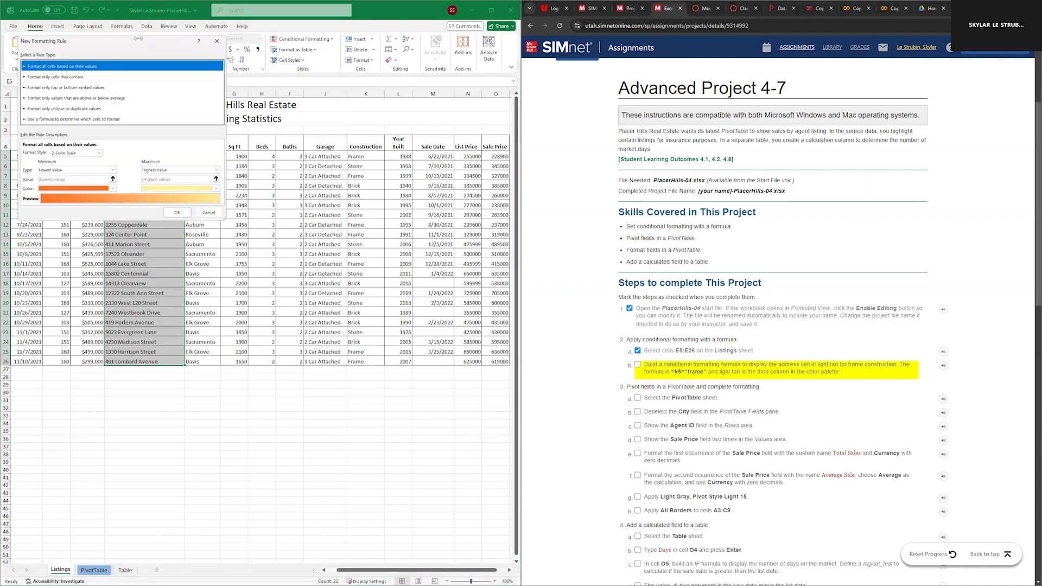
left_click_drag(138, 38, 293, 136)
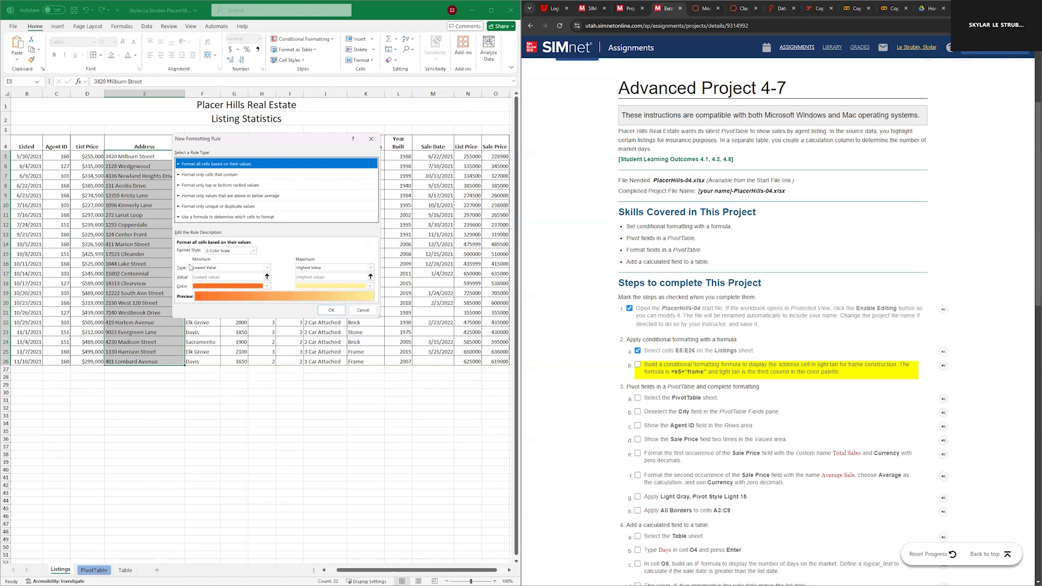
left_click(252, 251)
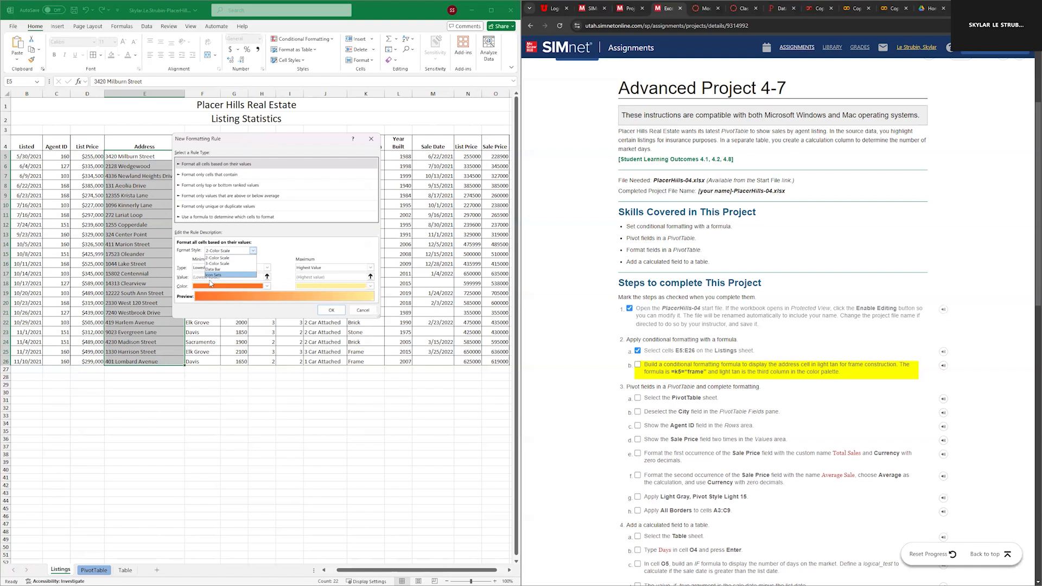
left_click(253, 250)
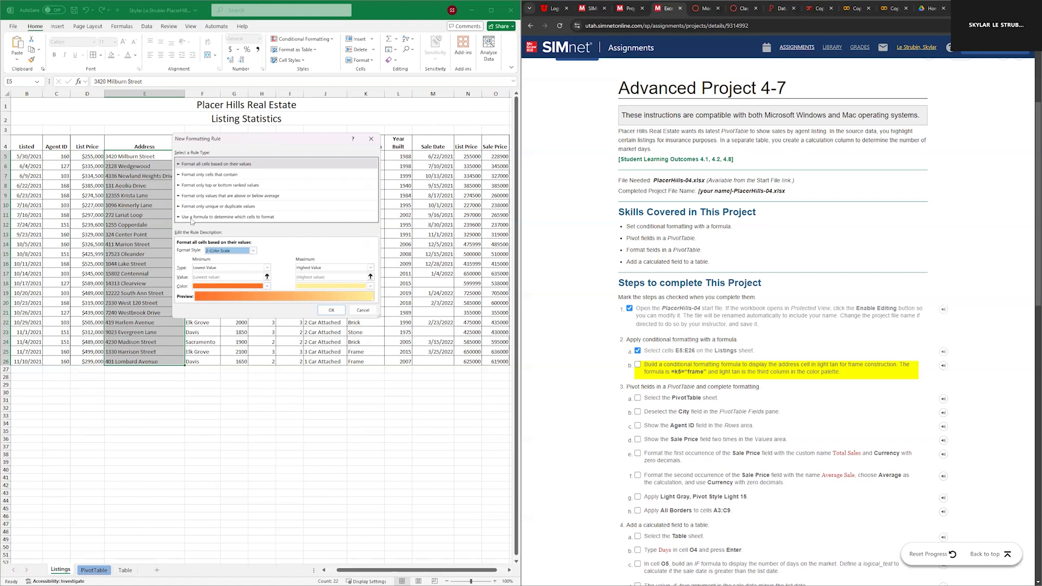
left_click(258, 218)
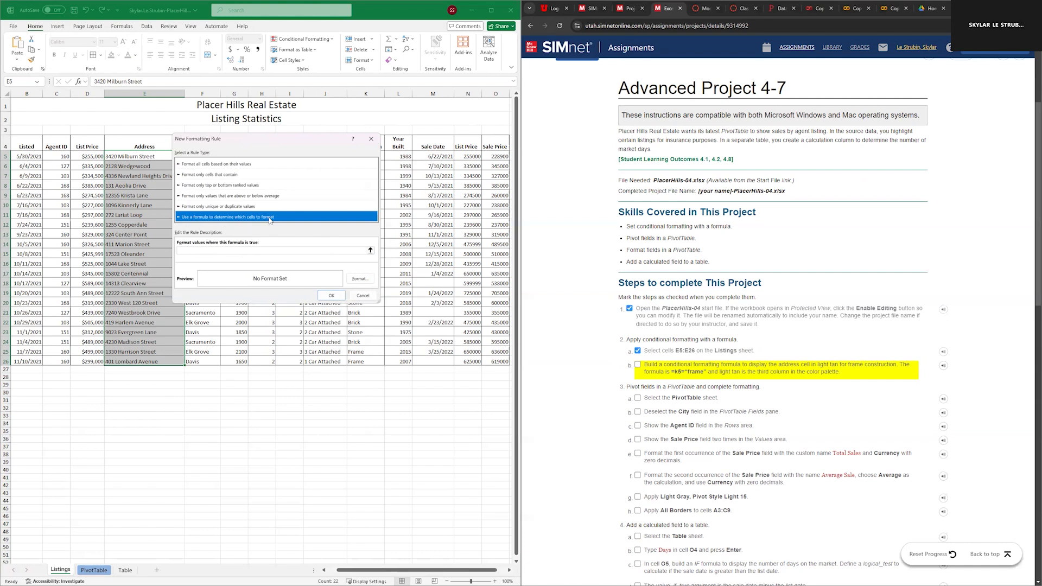
left_click(219, 250)
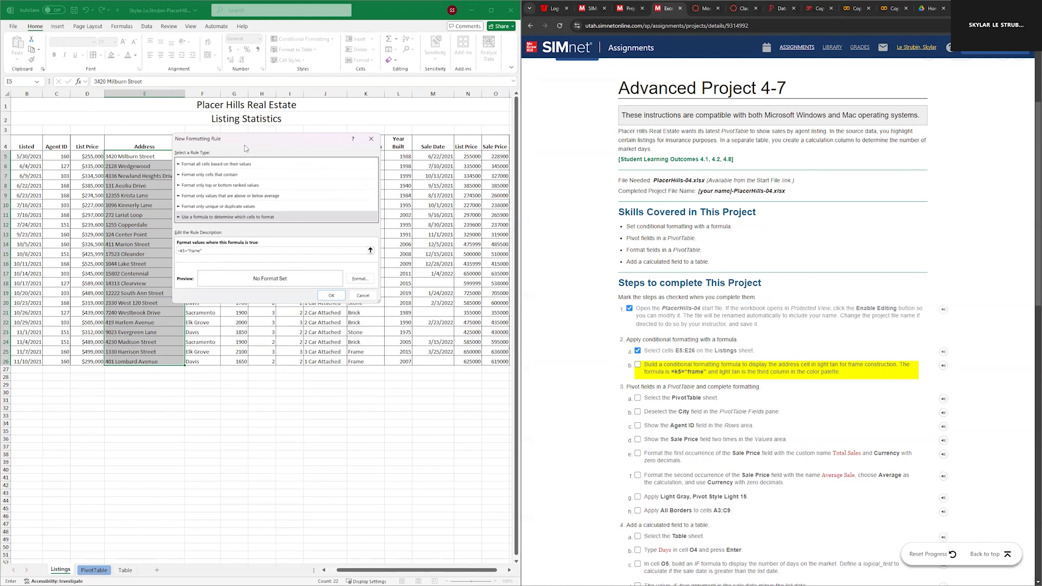
Step: Give the rule a light tan fill from the third column of the color palette and apply the rule
left_click(359, 279)
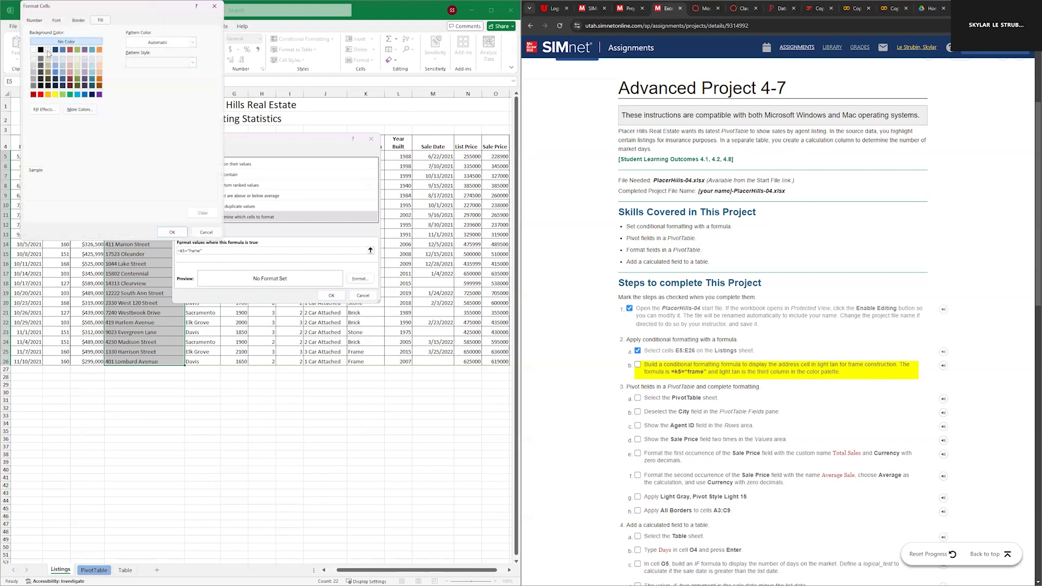
left_click(48, 50)
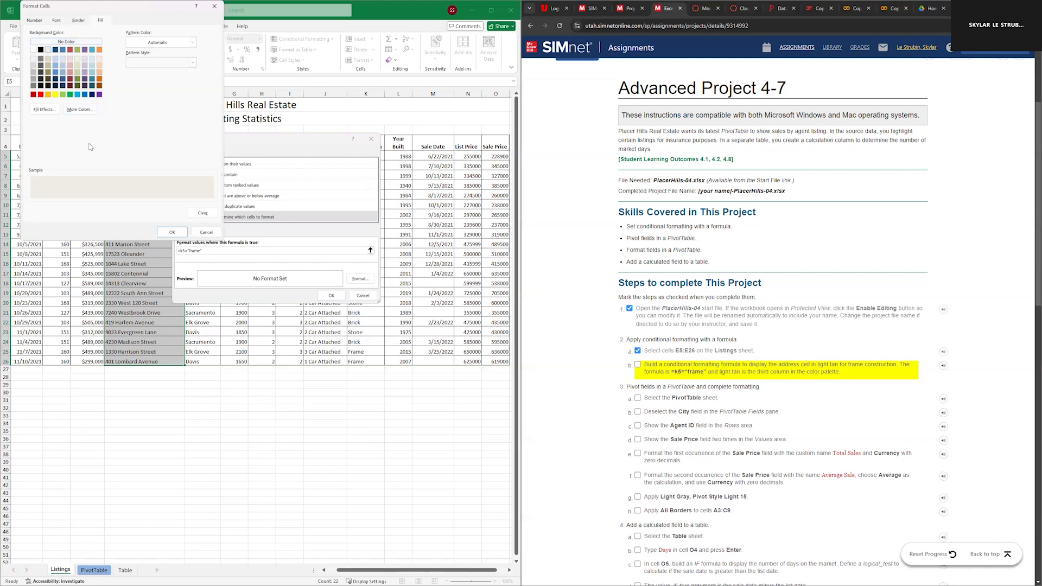
left_click(172, 233)
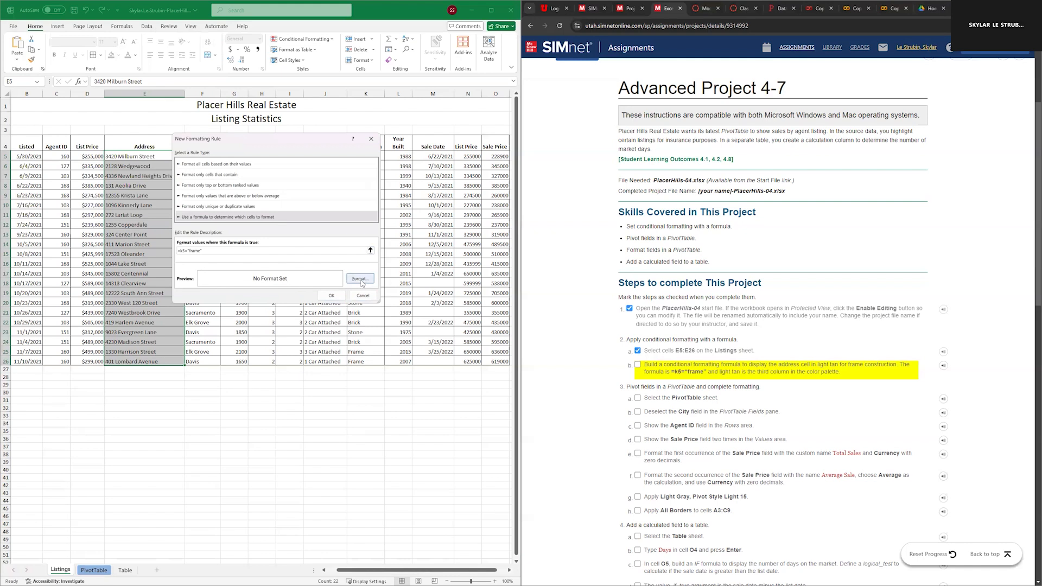
left_click(336, 297)
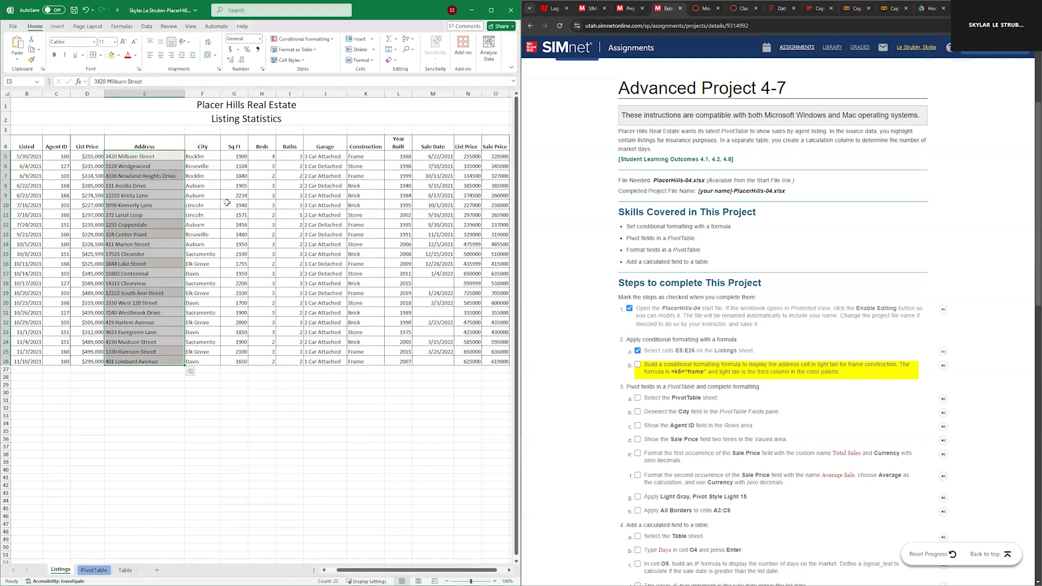
Step: Compare the shaded addresses with their Construction entries to check that the rule marks the frame houses
left_click(178, 142)
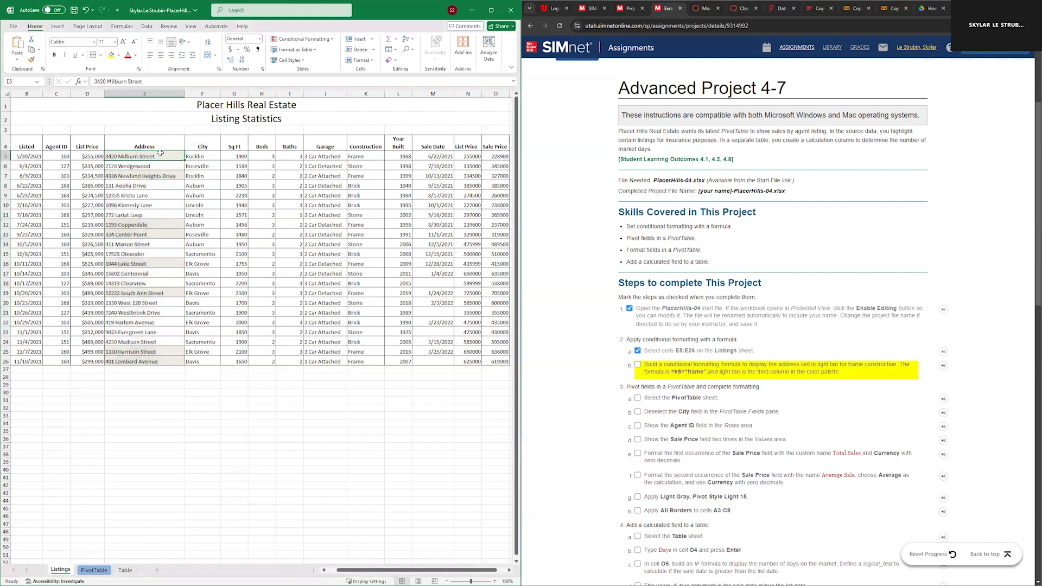
left_click(380, 156)
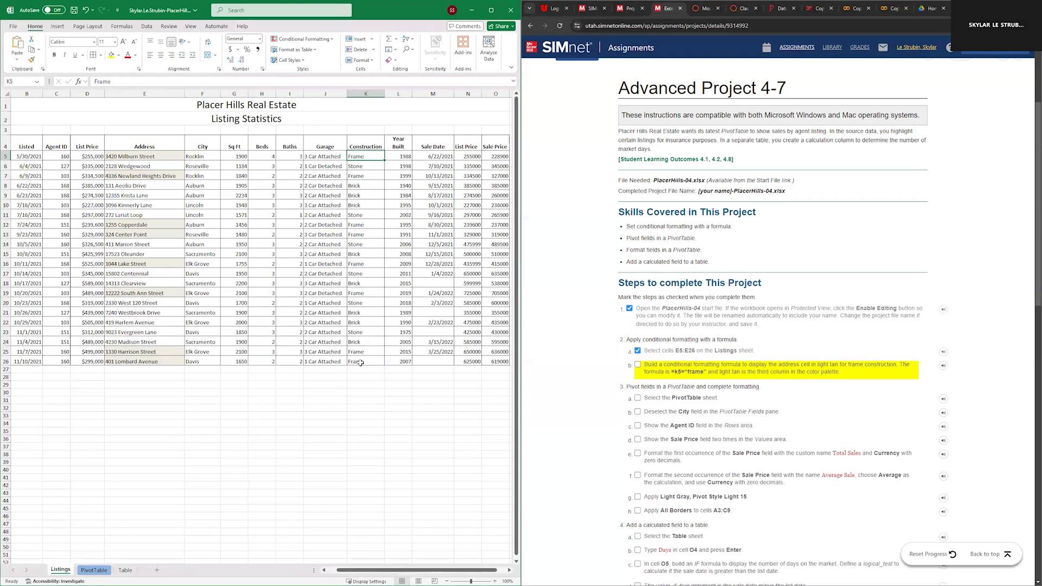
left_click(162, 160)
left_click(157, 174)
left_click(157, 225)
left_click(156, 235)
left_click(163, 263)
left_click(371, 262)
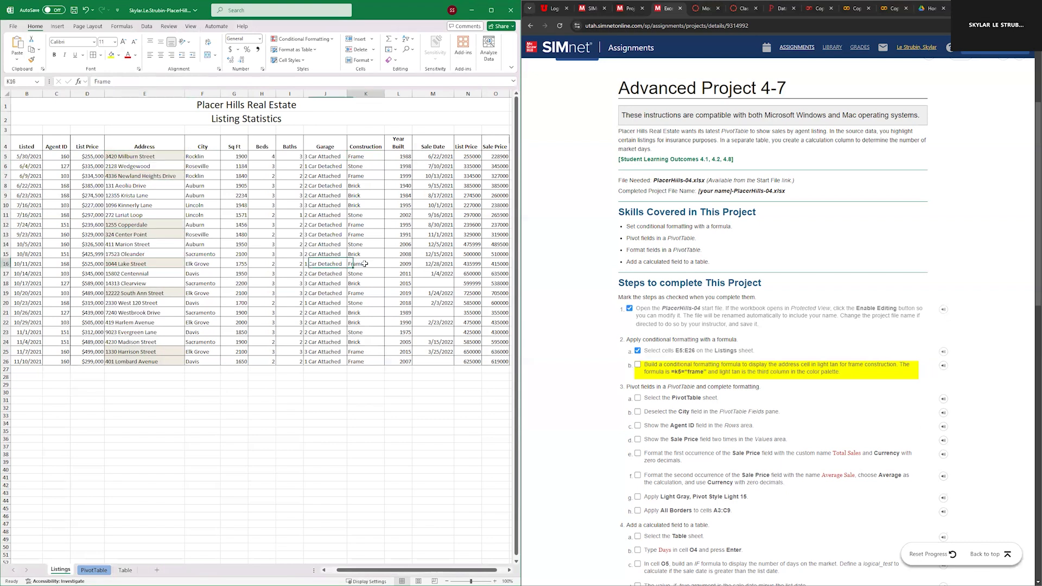
left_click(143, 293)
left_click(363, 292)
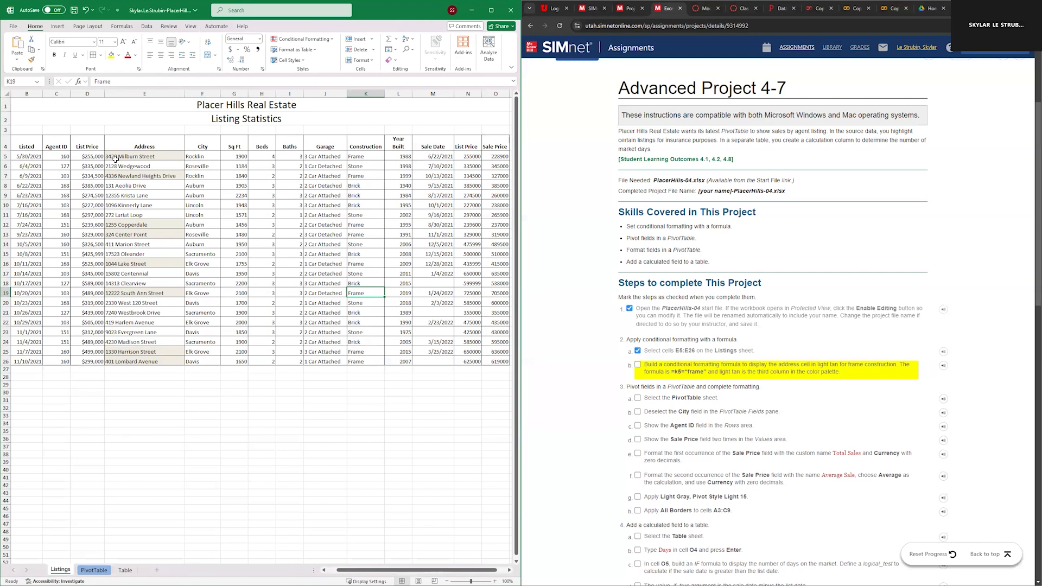
Step: Check off instruction 2b for the conditional formatting formula and instruction 3a for selecting the PivotTable sheet
left_click(638, 365)
scroll(671, 281, "down", 5)
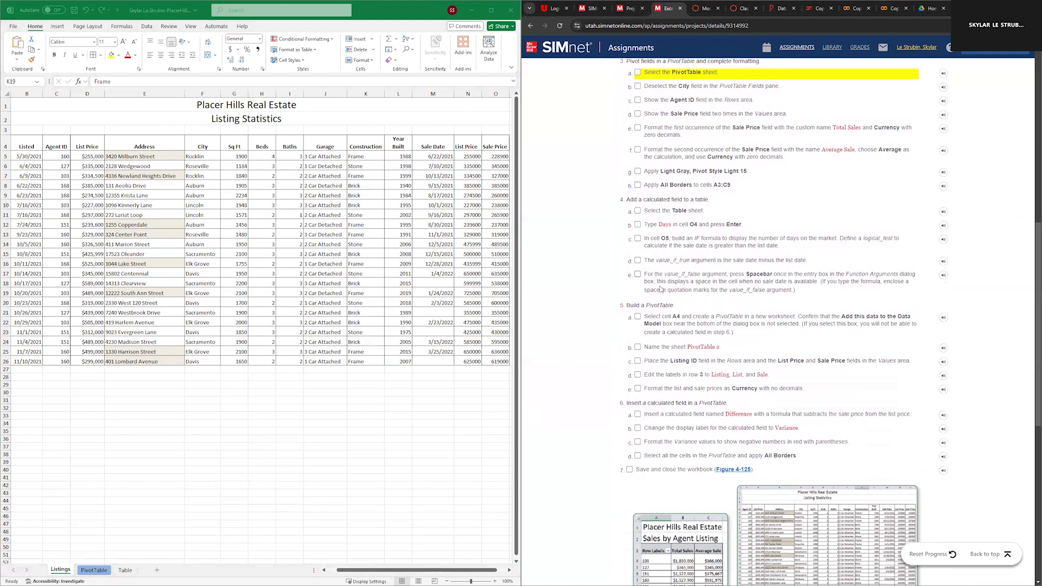
scroll(662, 287, "up", 1)
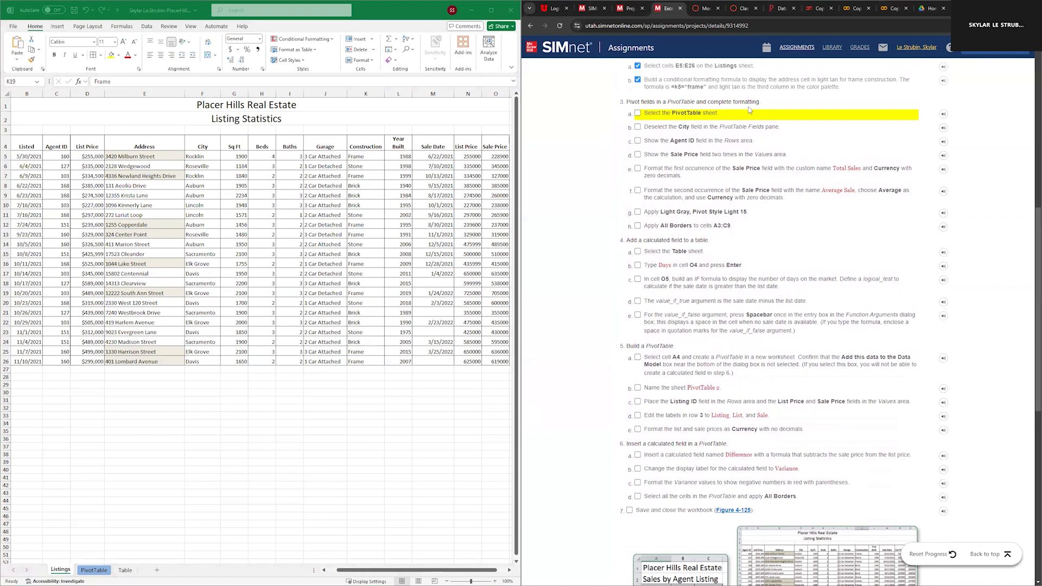
left_click(637, 113)
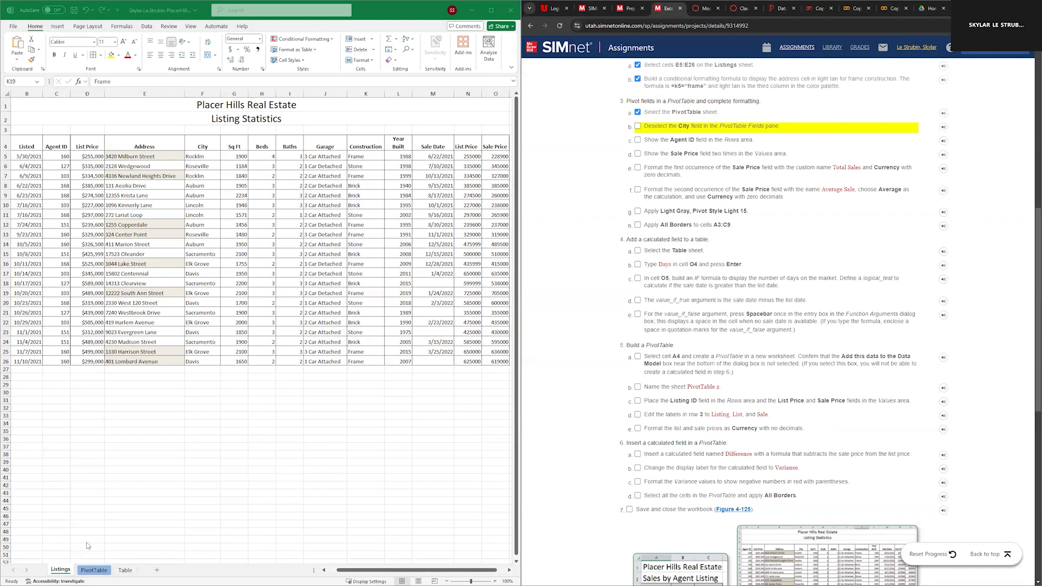
Step: On the PivotTable sheet, remove the City field from the PivotTable and move Agent ID from Columns to Rows
left_click(95, 570)
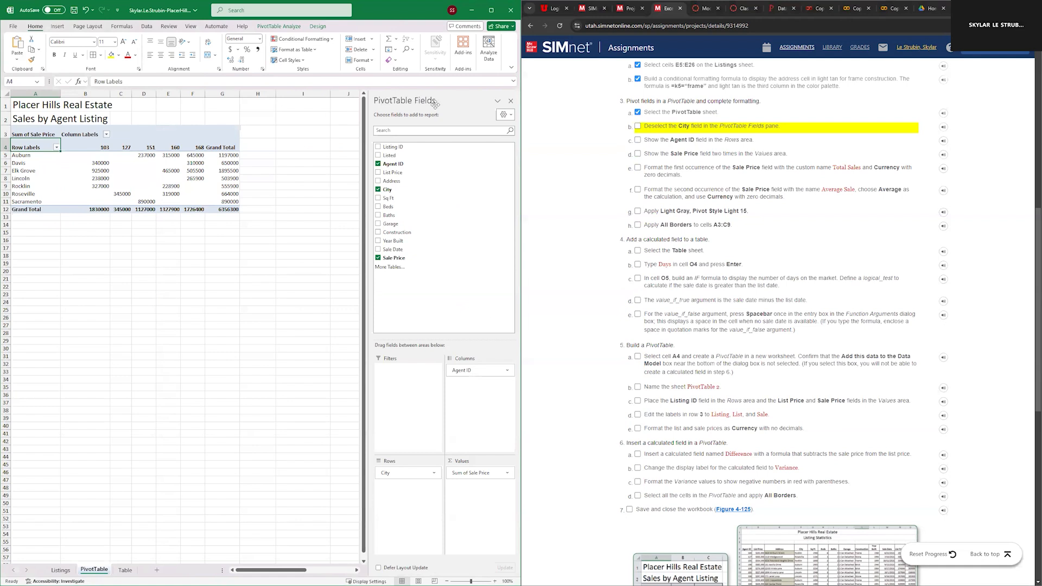
left_click(47, 174)
left_click(39, 141)
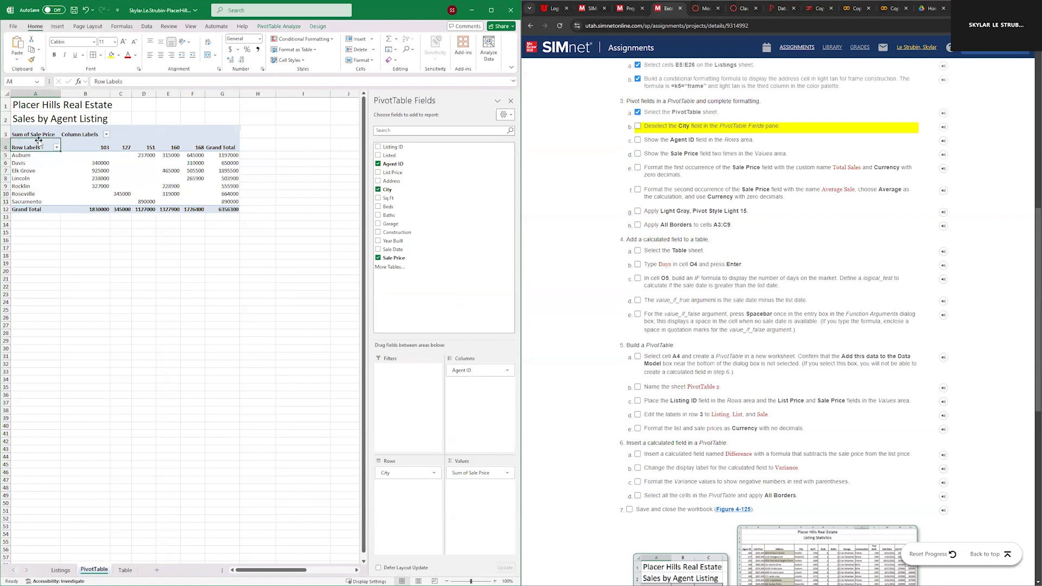
left_click(284, 27)
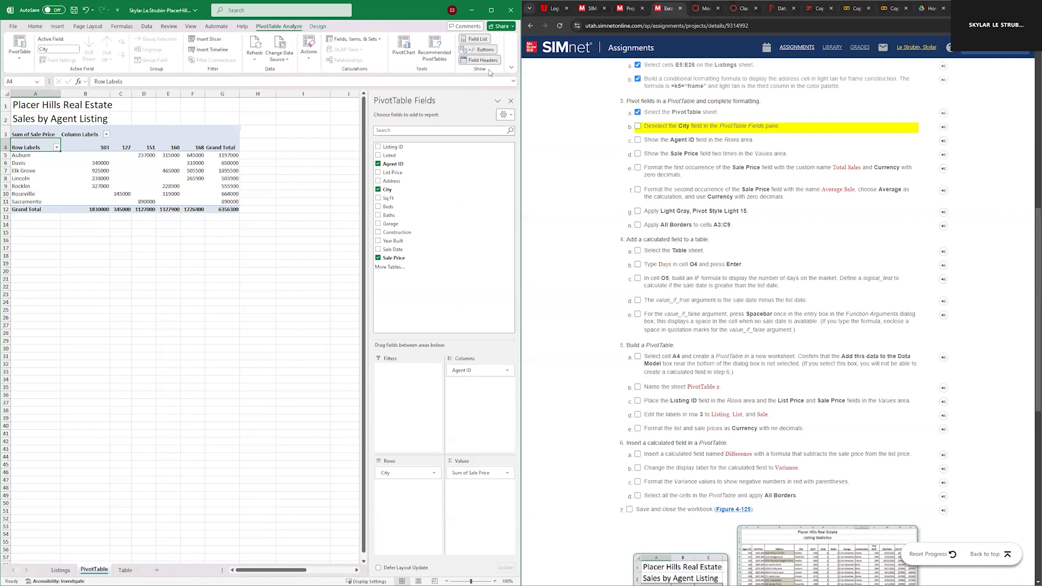
left_click(476, 41)
left_click(477, 40)
left_click(379, 190)
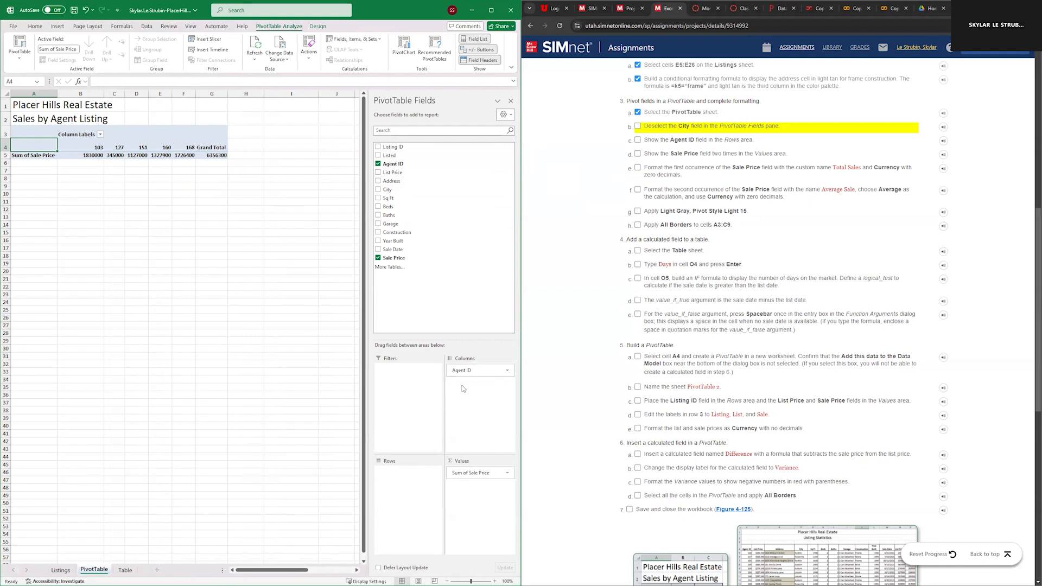
left_click_drag(467, 371, 400, 475)
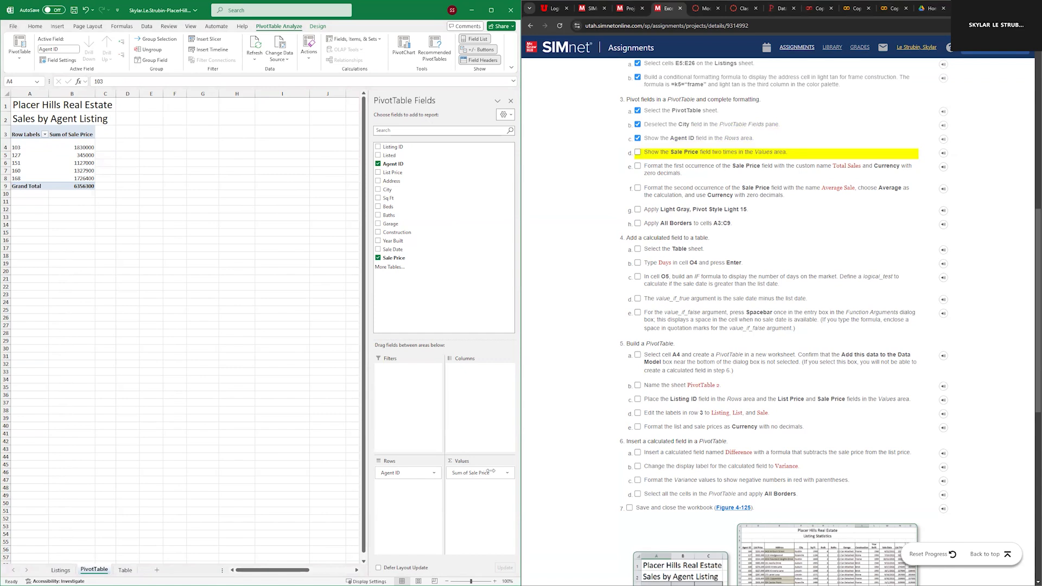
Step: Add the Sale Price field to the Values area a second time and check off instruction 3d
left_click(392, 258)
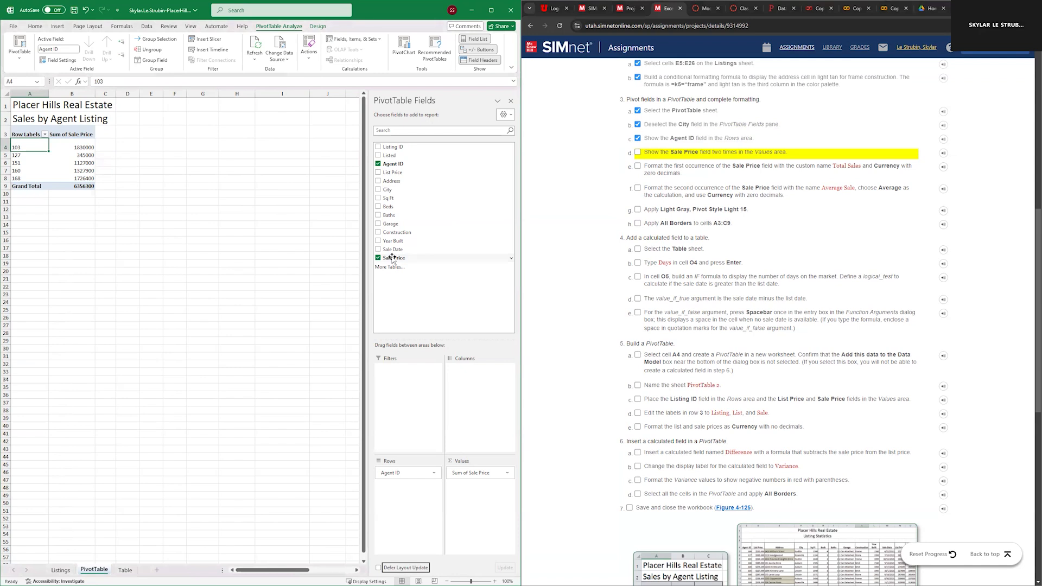
left_click_drag(391, 258, 476, 493)
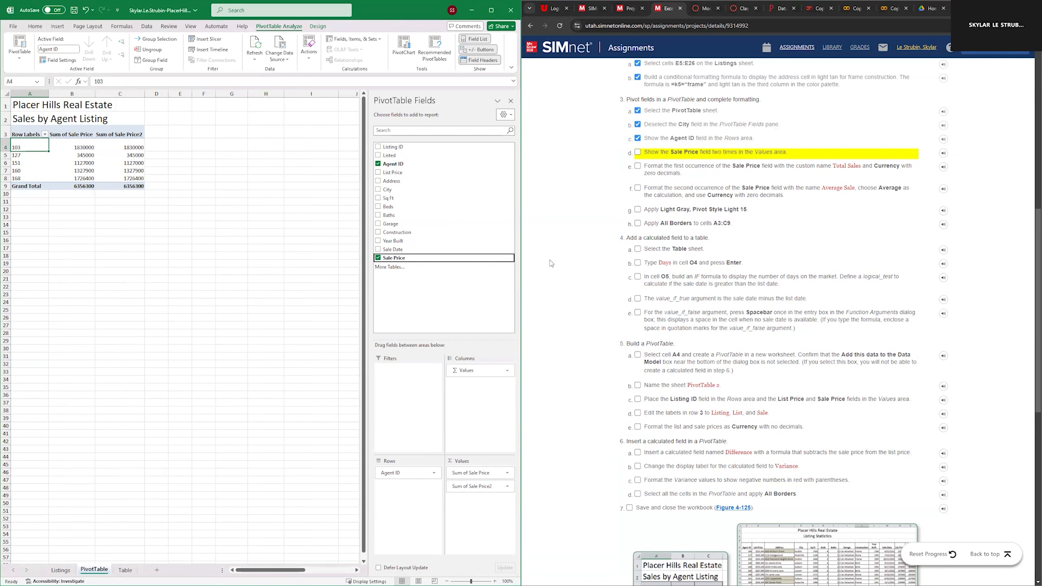
left_click(638, 152)
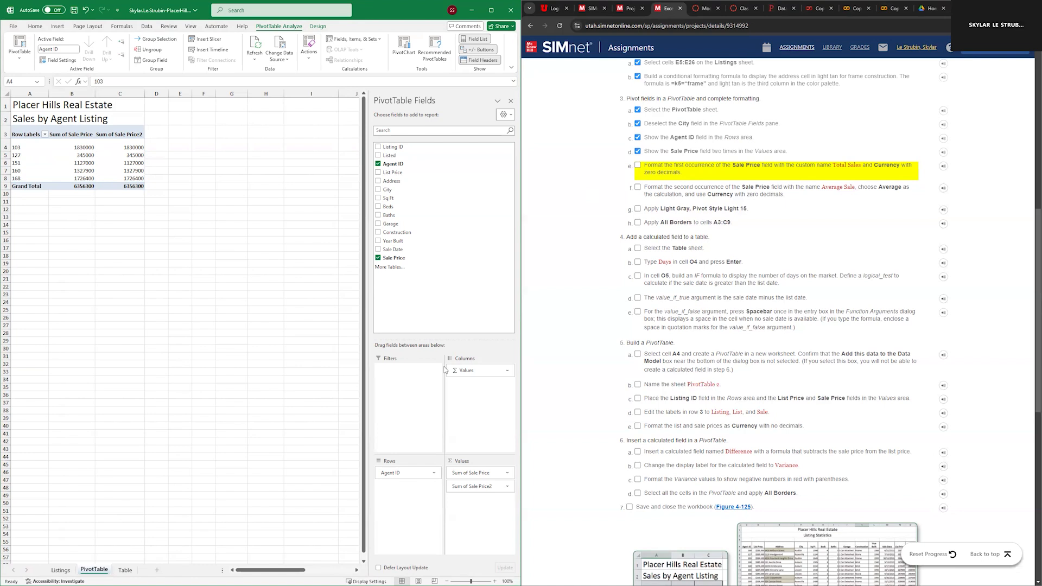
left_click(71, 133)
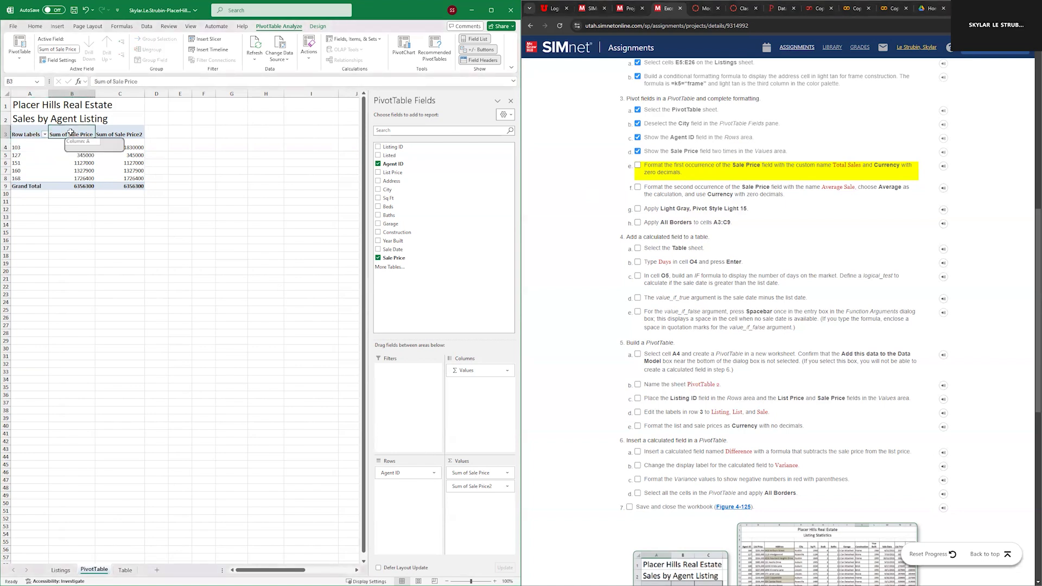
left_click_drag(137, 81, 93, 81)
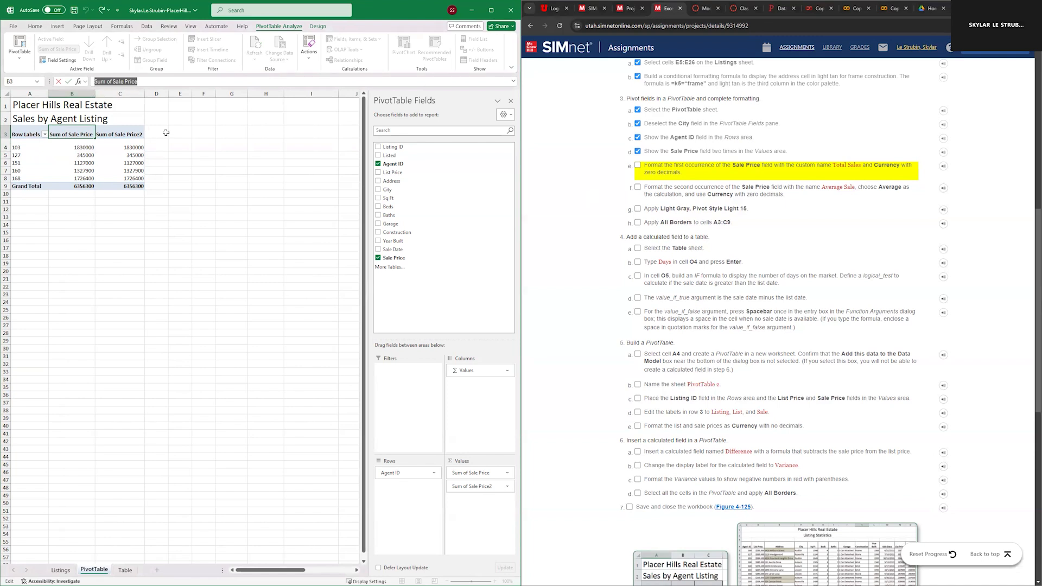
type("Total Sales")
left_click_drag(124, 81, 96, 81)
key("BackSpace")
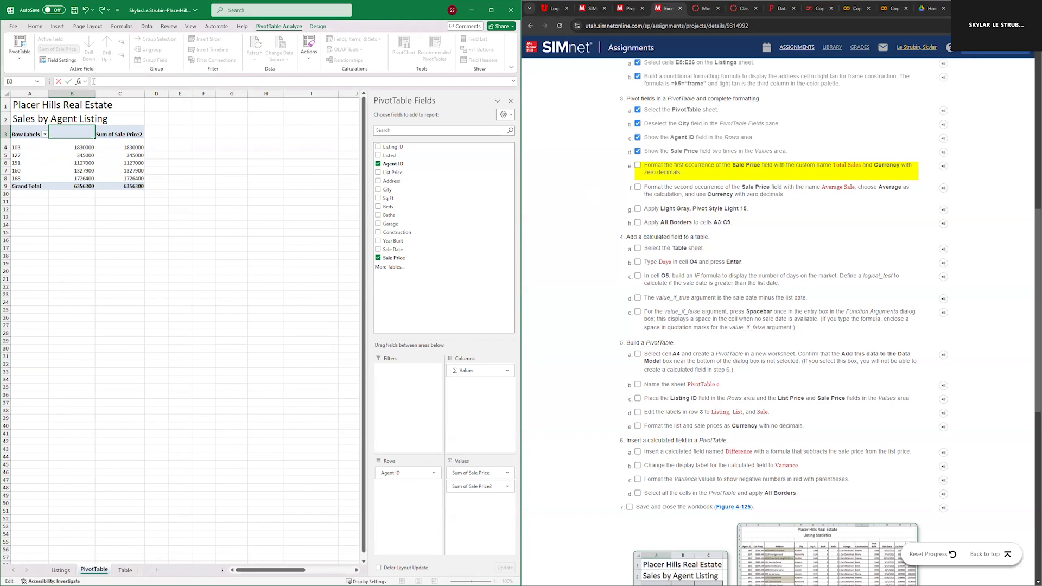
key("ctrl+z")
left_click(149, 223)
left_click(81, 136)
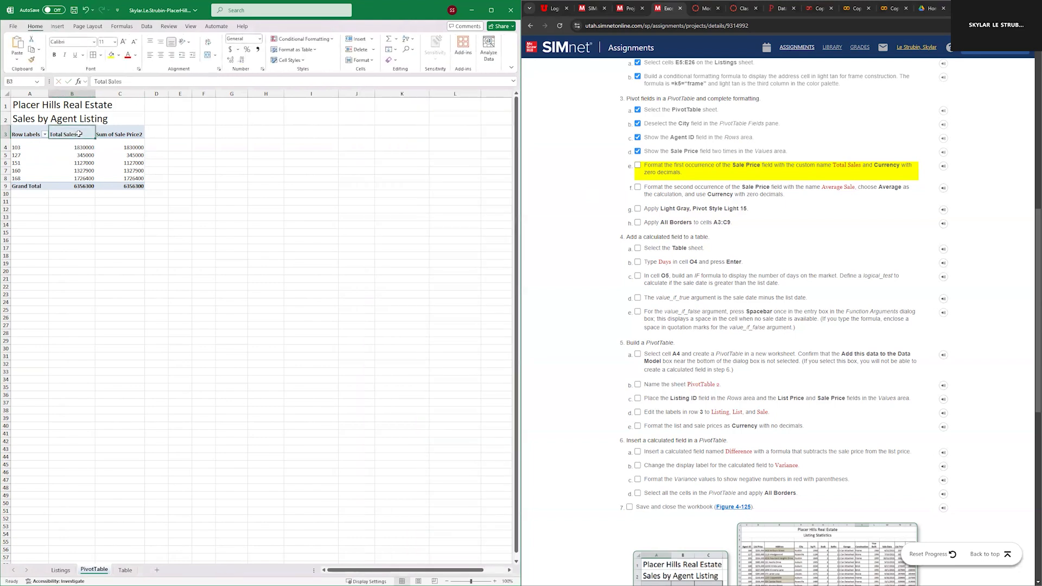
key("ctrl+z")
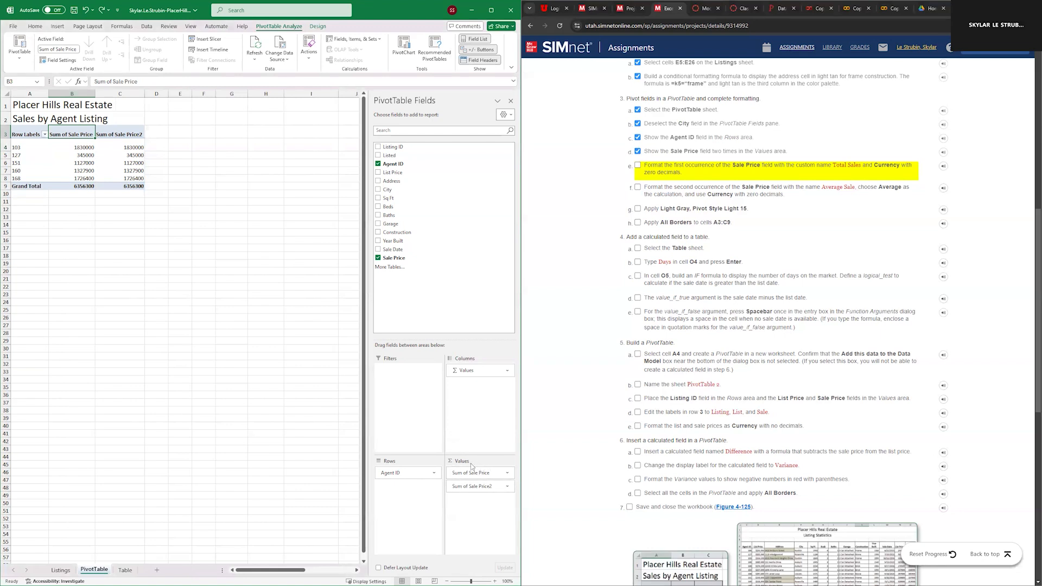
Step: Give the first Sale Price value field the custom name Total Sales and Currency format with zero decimals, and check off instruction 3e
left_click(508, 476)
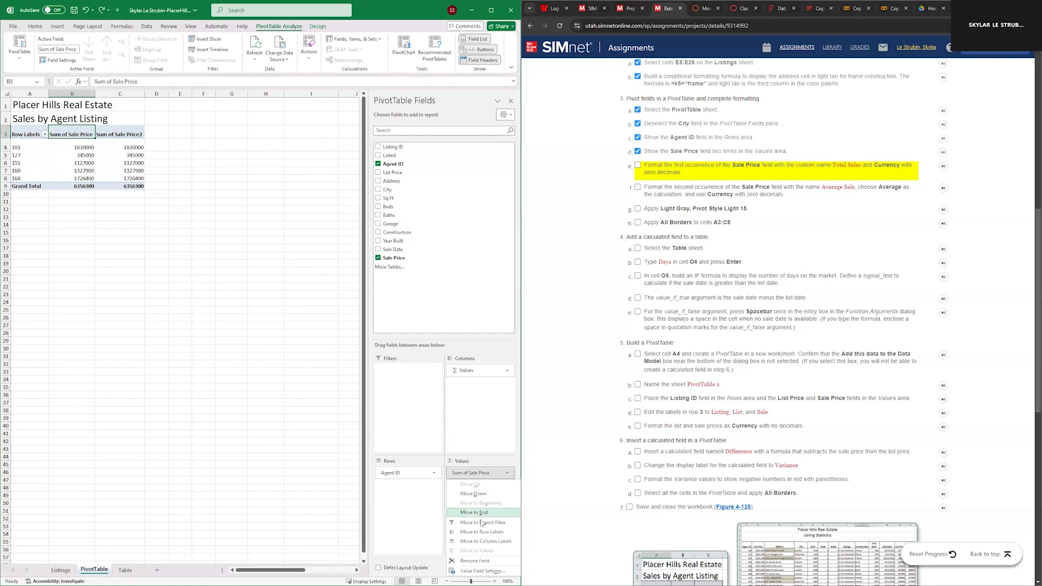
left_click(480, 571)
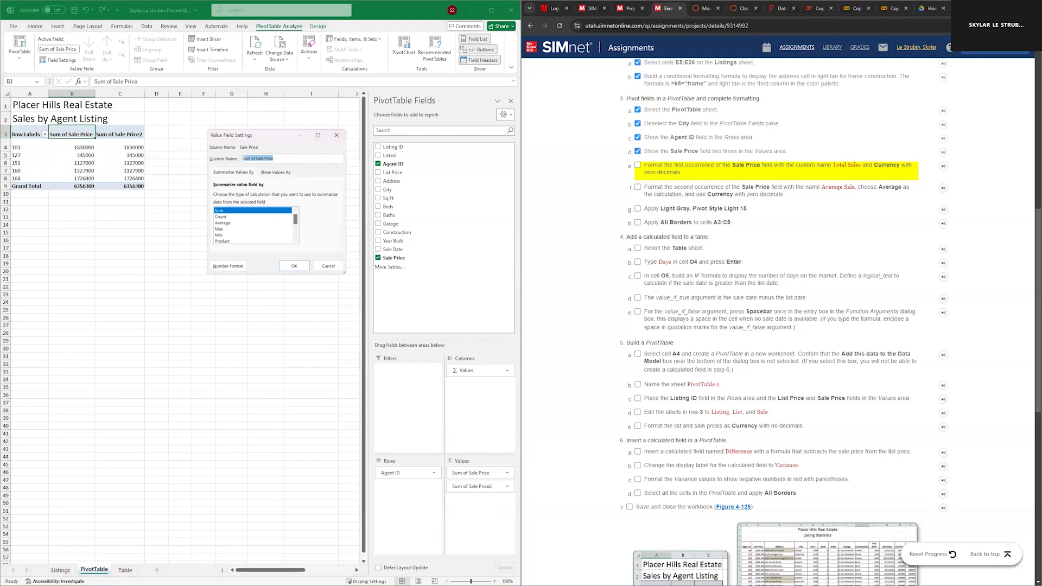
key("BackSpace")
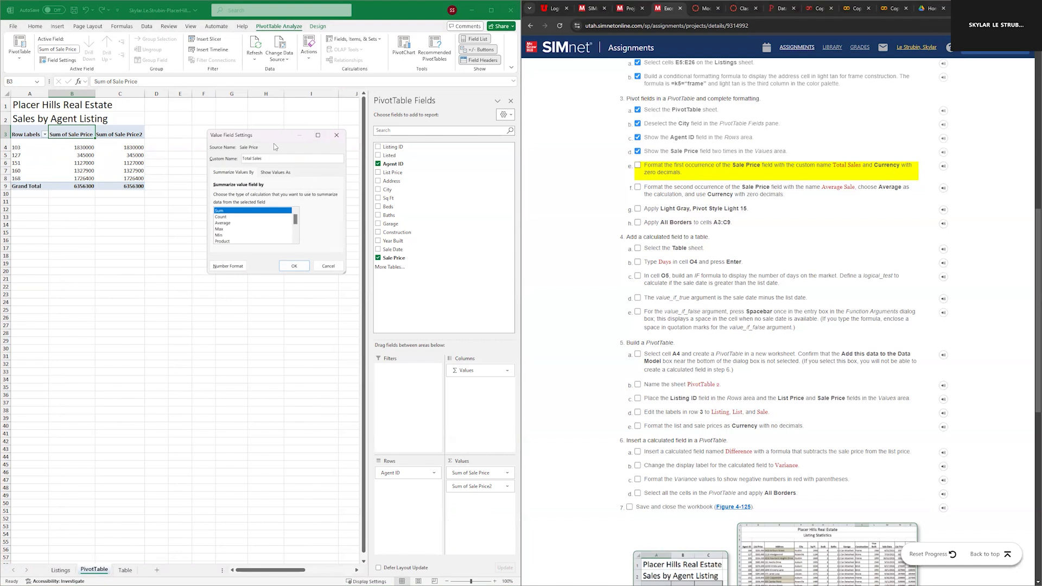
left_click(220, 267)
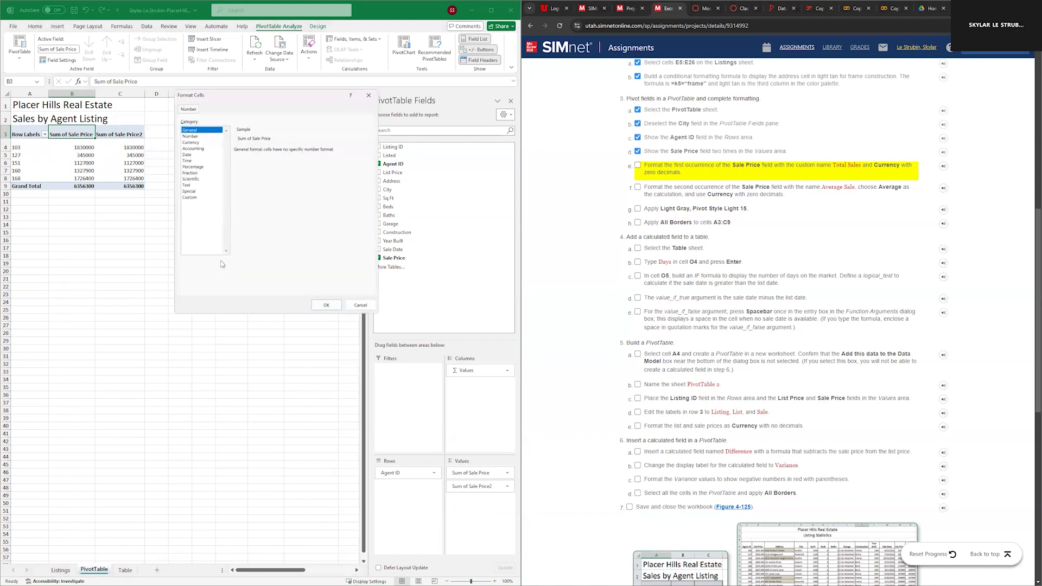
left_click(192, 142)
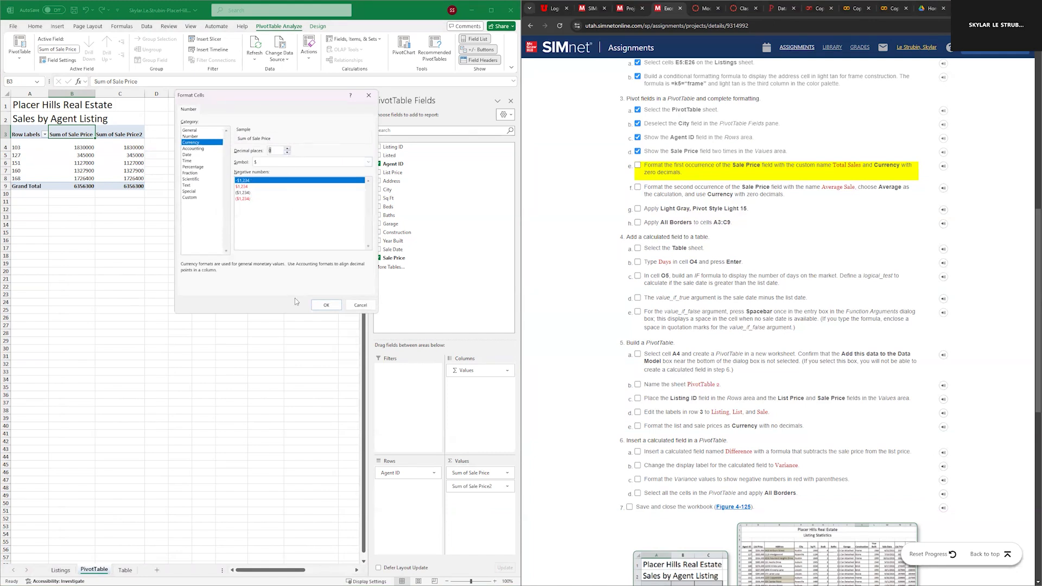
left_click(325, 305)
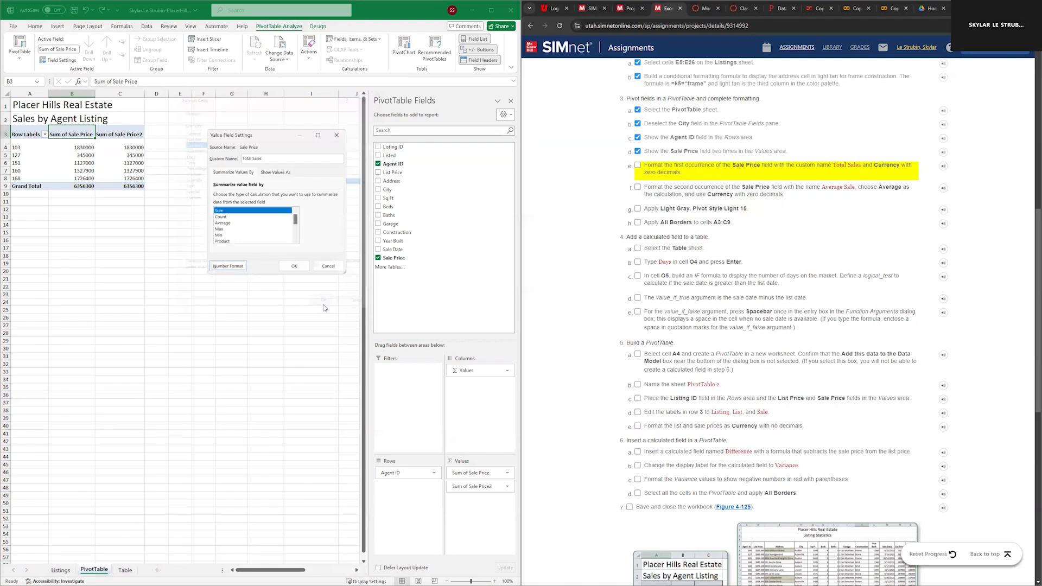
left_click(295, 266)
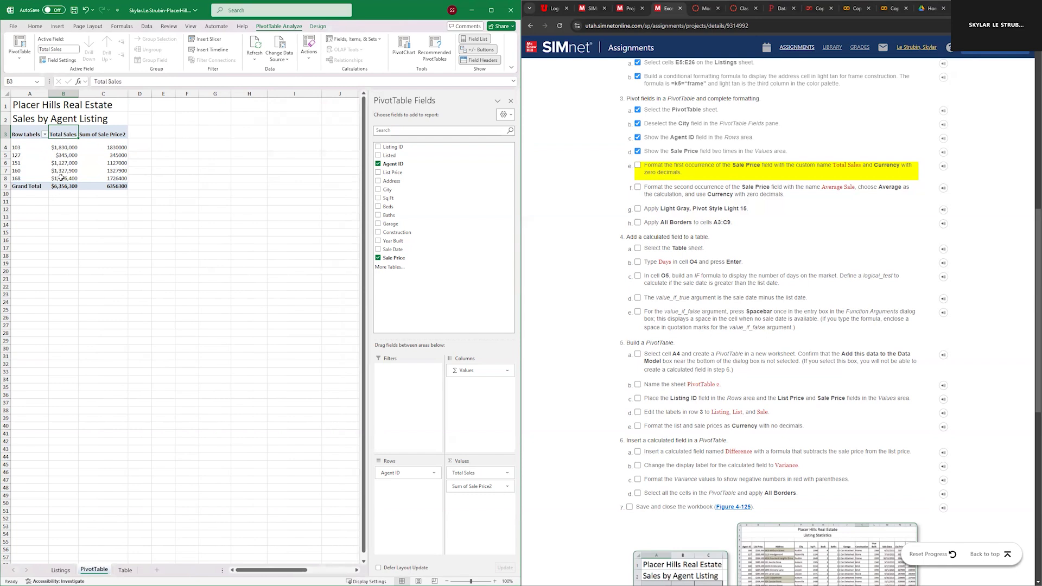
left_click(638, 165)
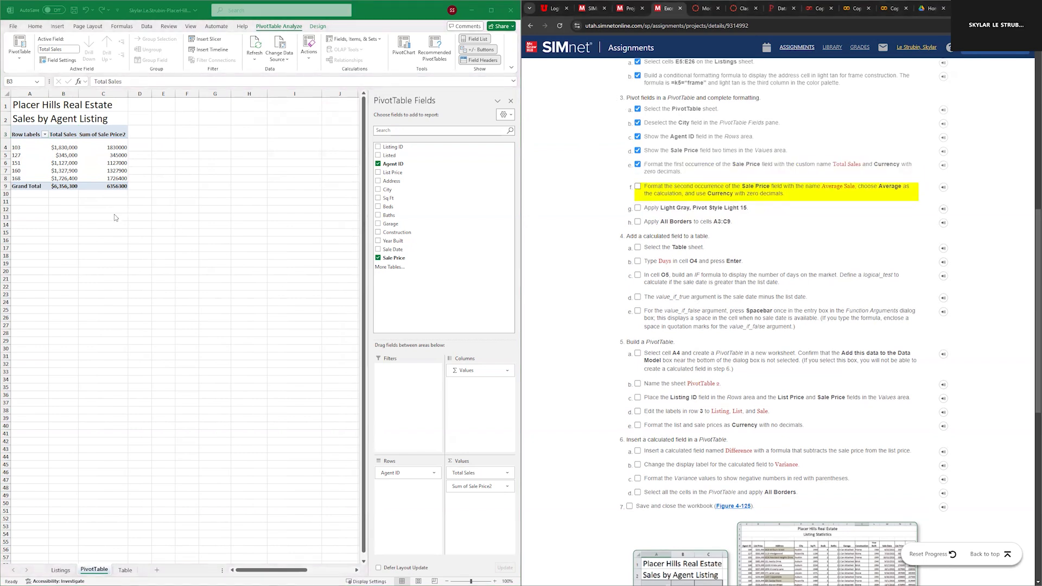
Step: In the second Sale Price value field's settings, enter the custom name Average Sale and choose Average as the calculation
left_click(100, 146)
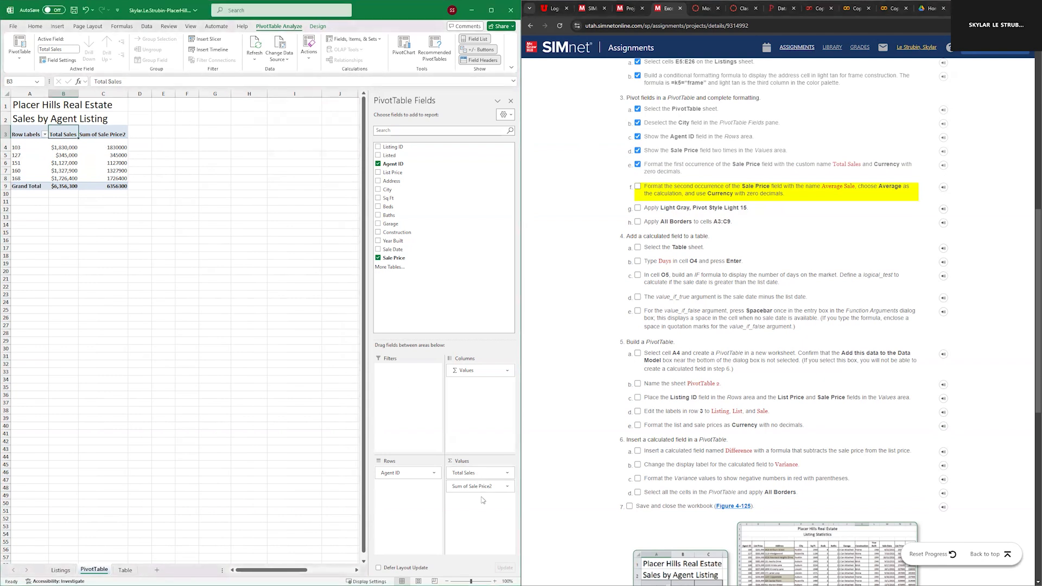
left_click(508, 486)
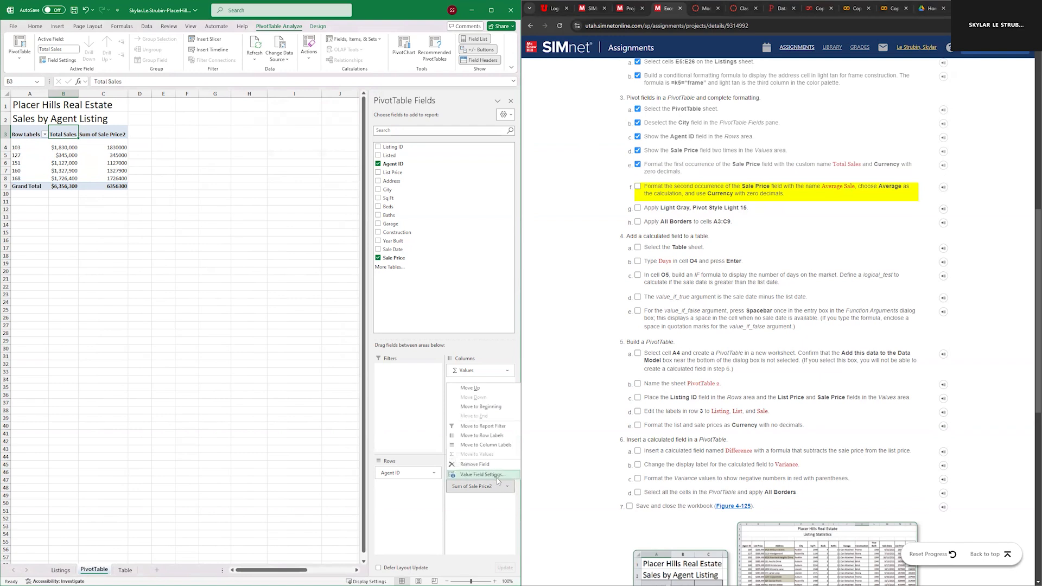
left_click(494, 475)
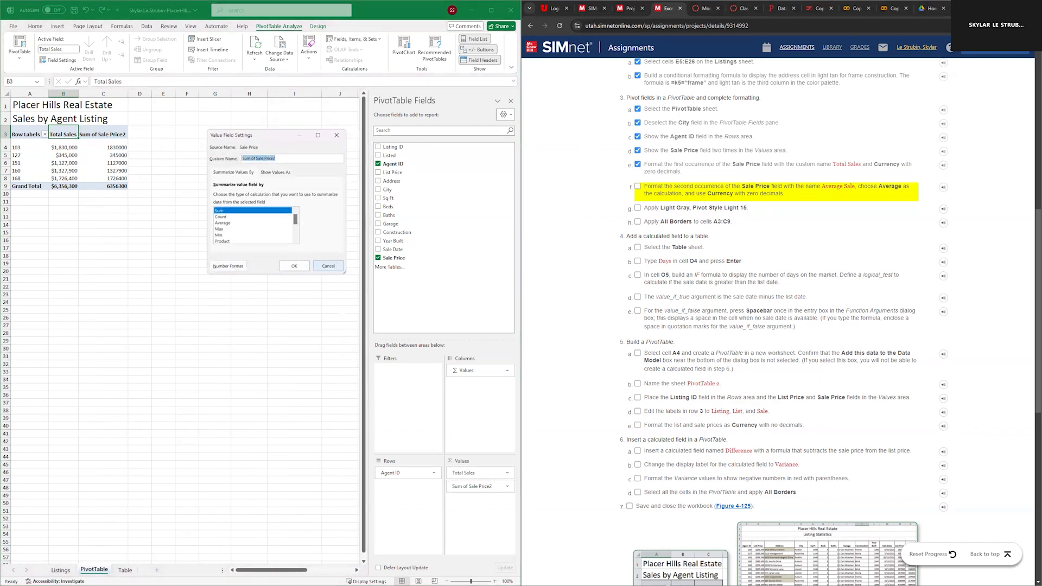
type("Average Sale")
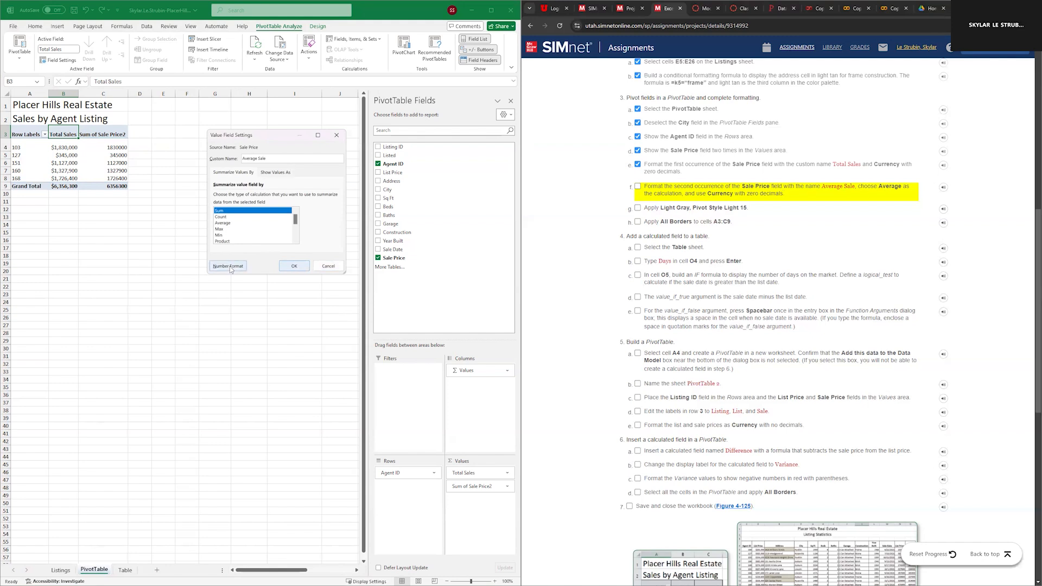
left_click(225, 223)
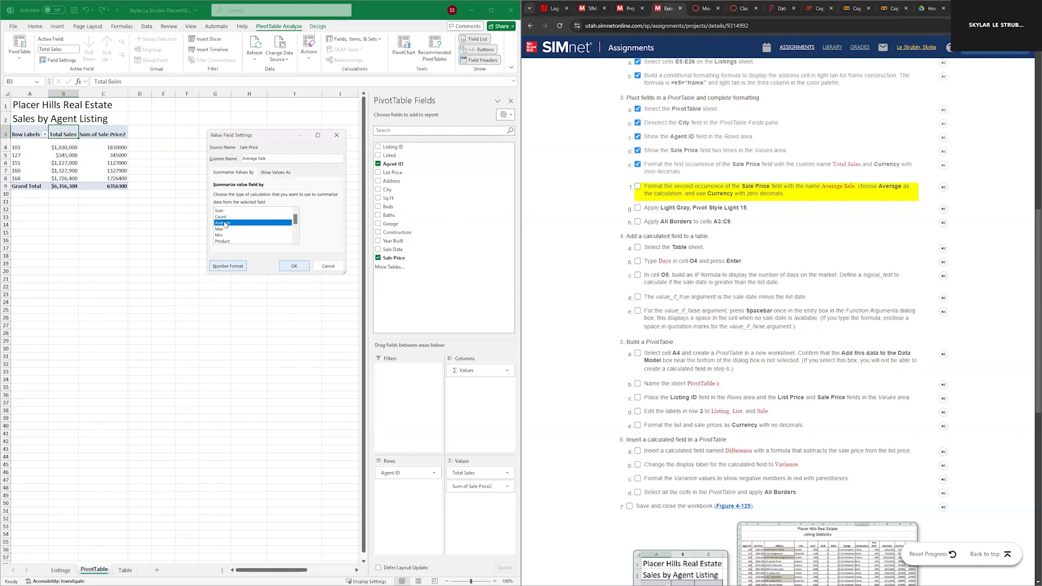
Step: Change the second value field's custom name to Sale Price
left_click_drag(262, 158, 241, 160)
key("BackSpace")
key("Delete")
left_click(284, 158)
key("BackSpace")
Step: Set the second value field's number format to Currency with zero decimals and try to apply the field settings
left_click(228, 267)
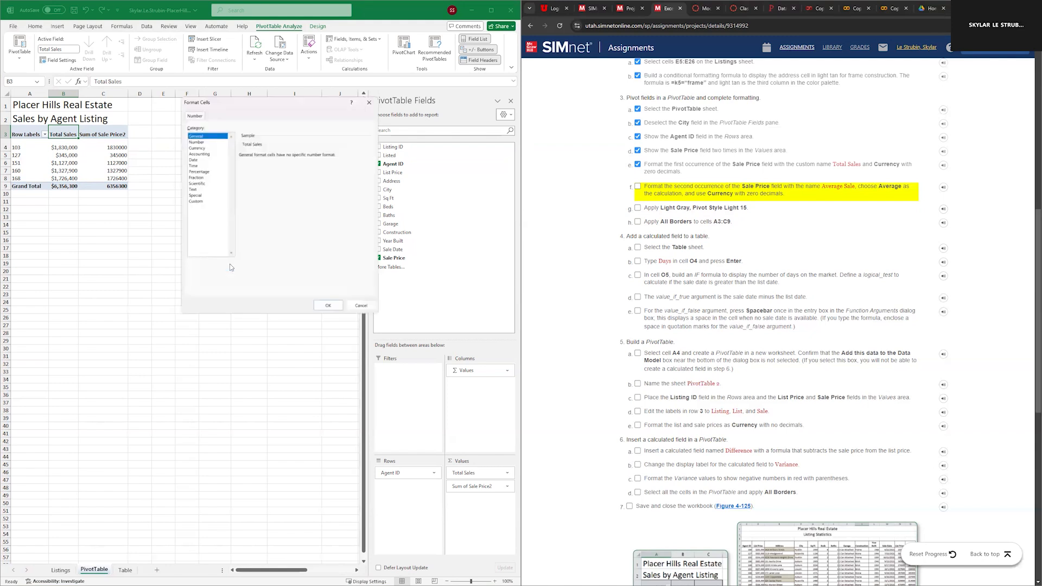
left_click(191, 142)
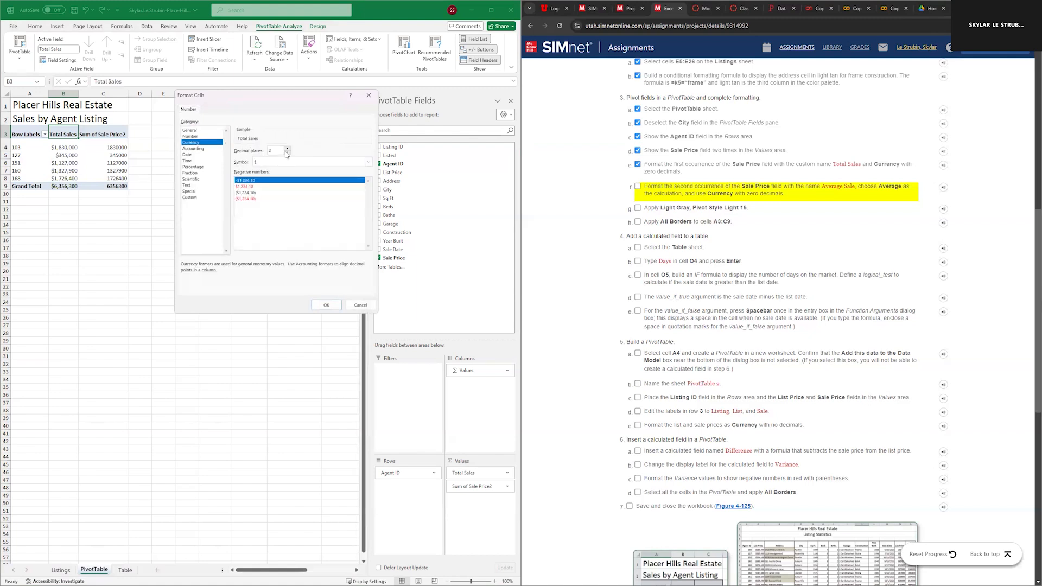
left_click(330, 305)
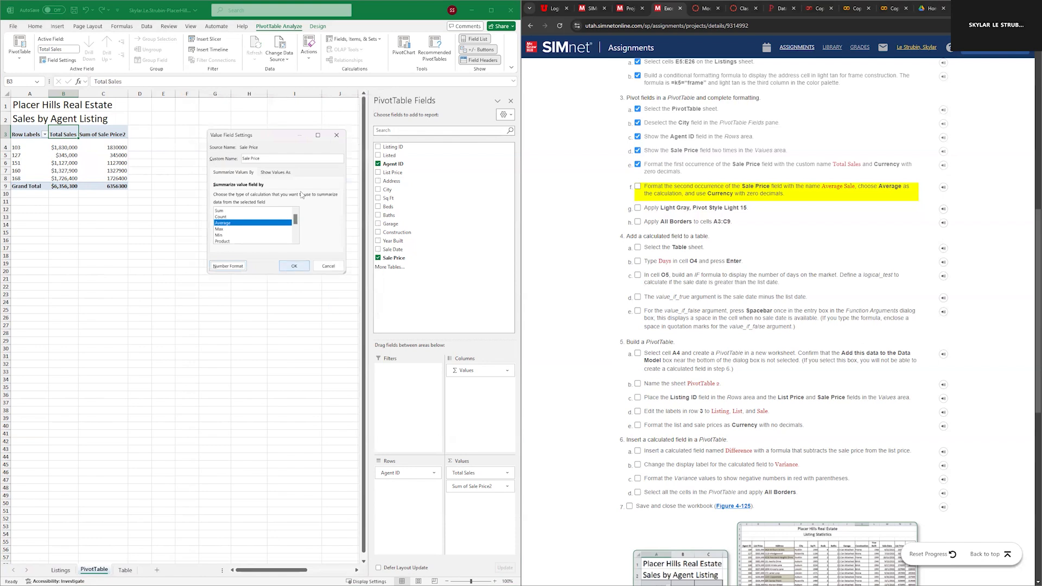
left_click(293, 266)
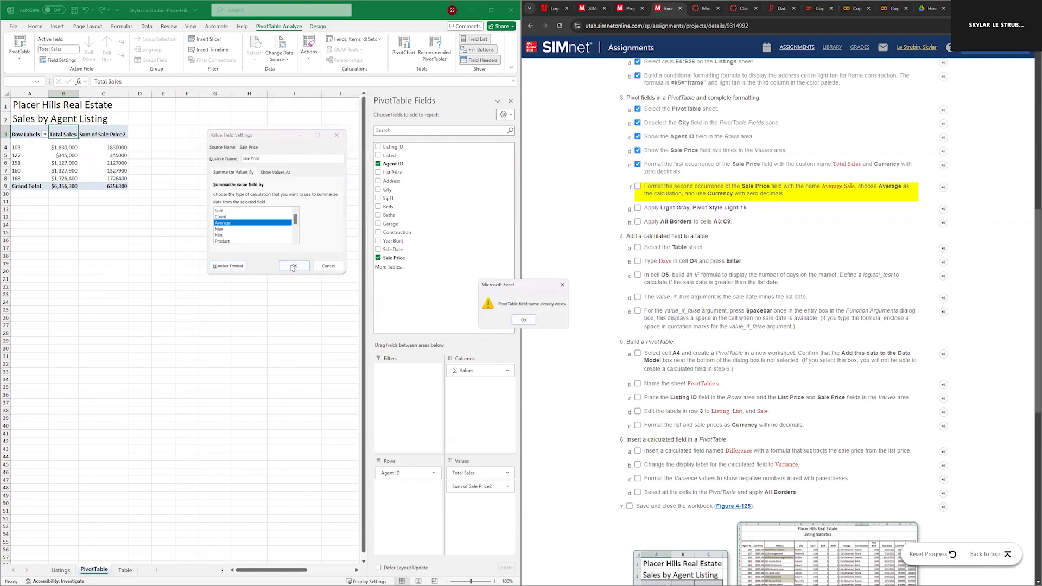
left_click(521, 320)
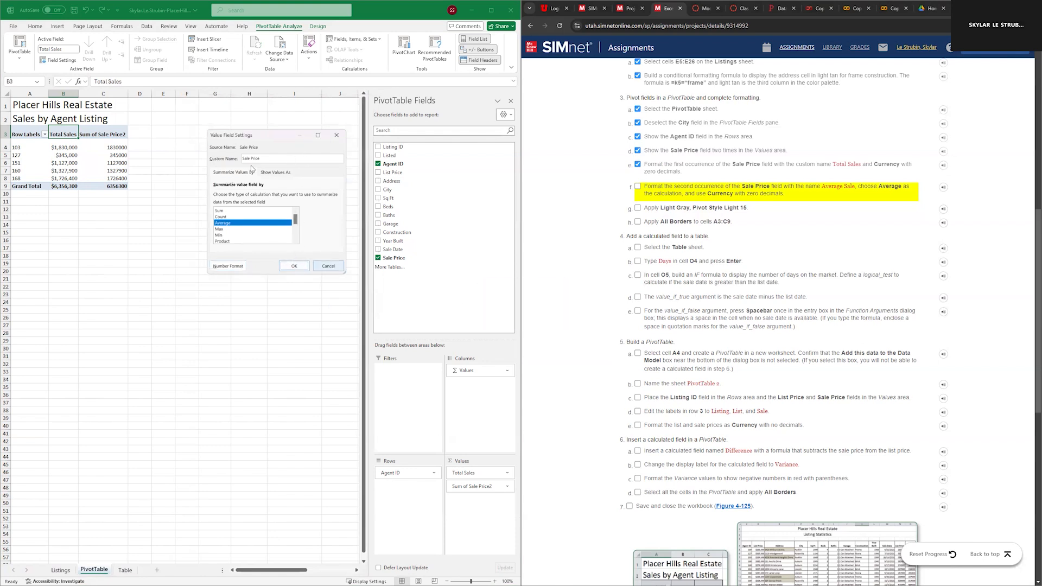
Step: Set the second value field's custom name to Average Sale, apply the settings, and check off instruction 3f
left_click_drag(261, 158, 232, 159)
type("A")
left_click(294, 266)
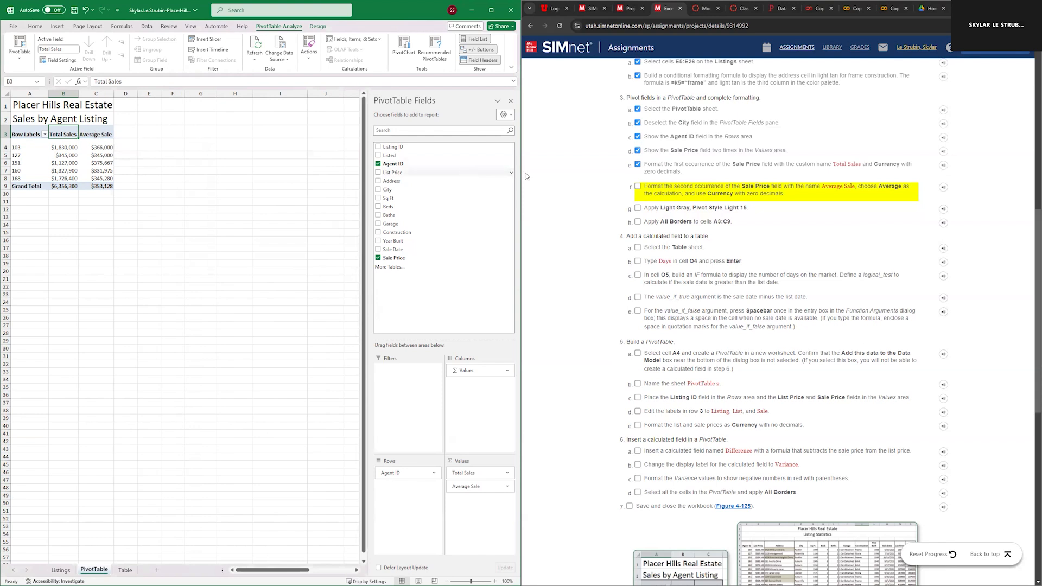
left_click(639, 186)
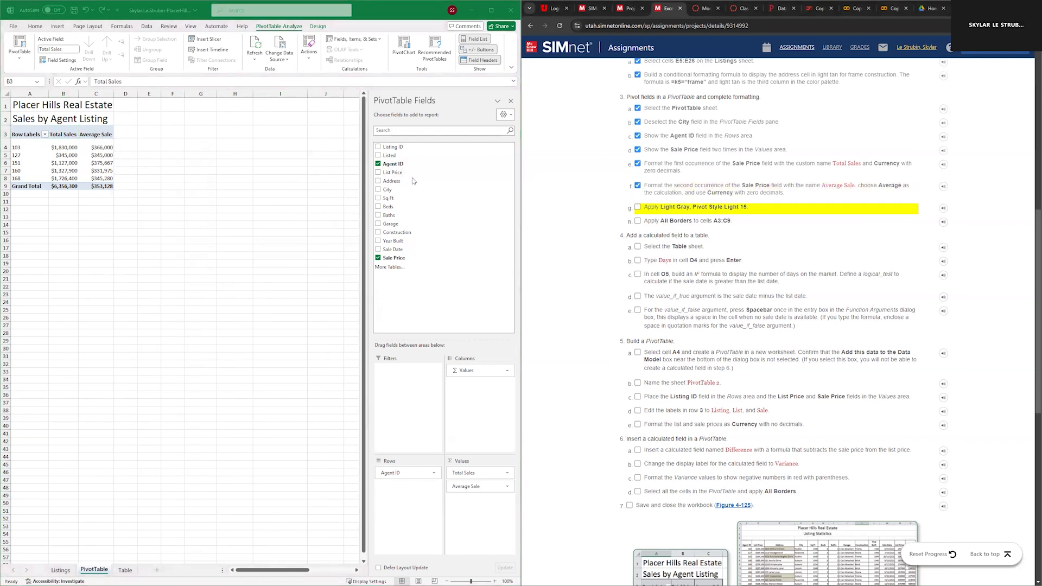
Step: Apply the Light Gray, Pivot Style Light 15 style to the PivotTable and check off instruction 3g
left_click(32, 147)
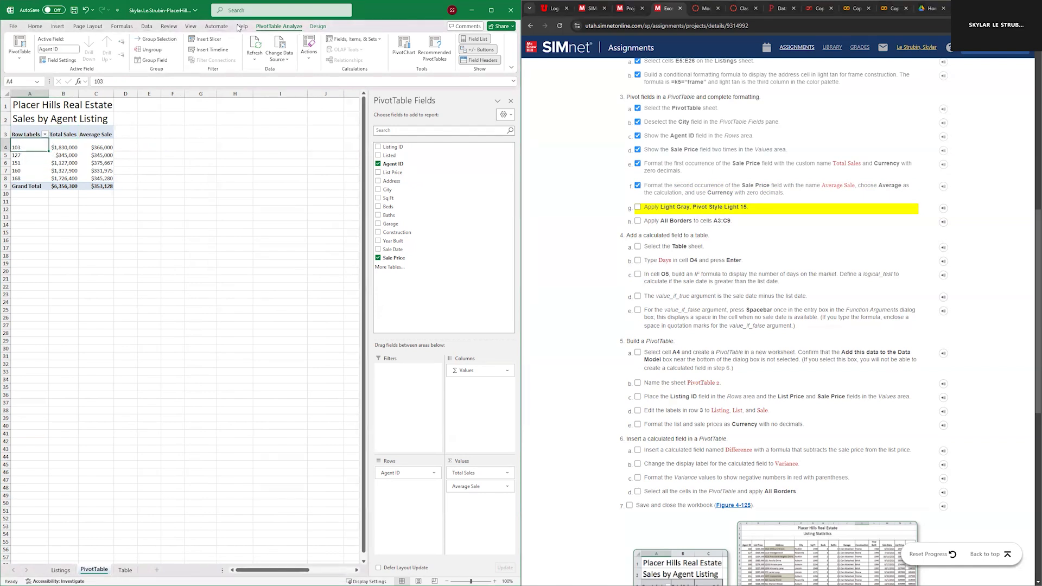
left_click(313, 27)
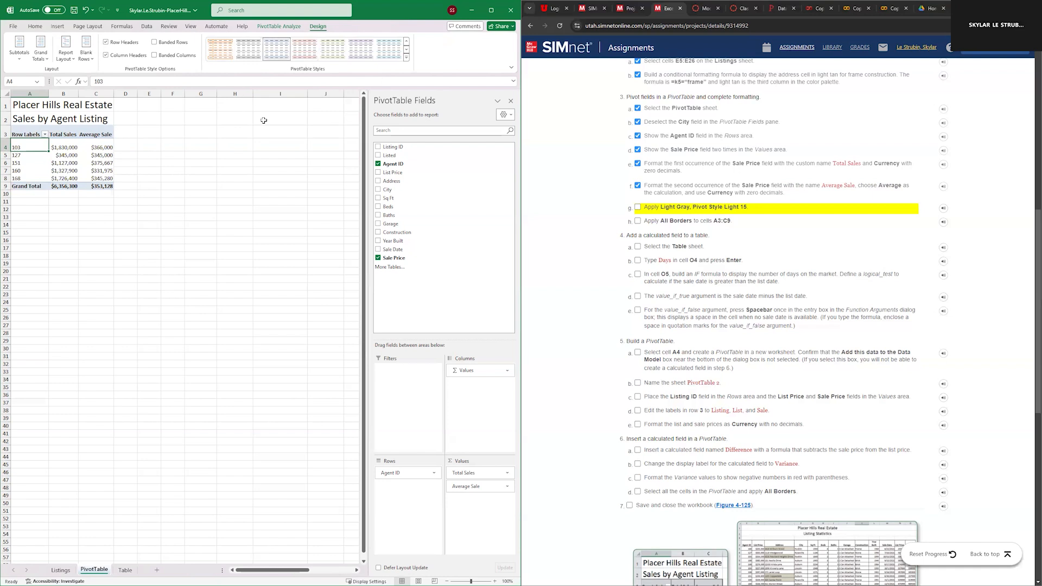
left_click(406, 58)
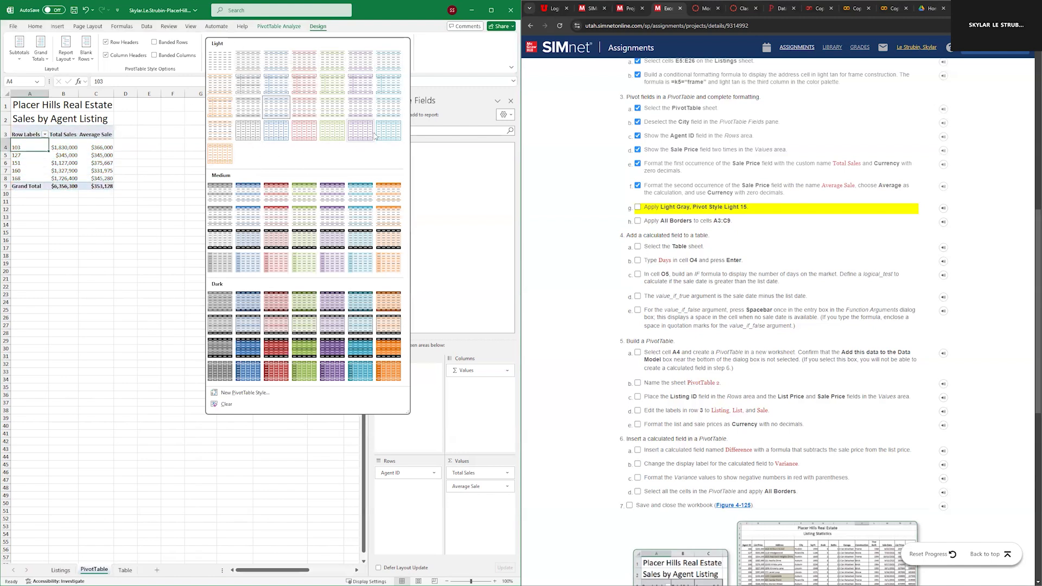
left_click(251, 109)
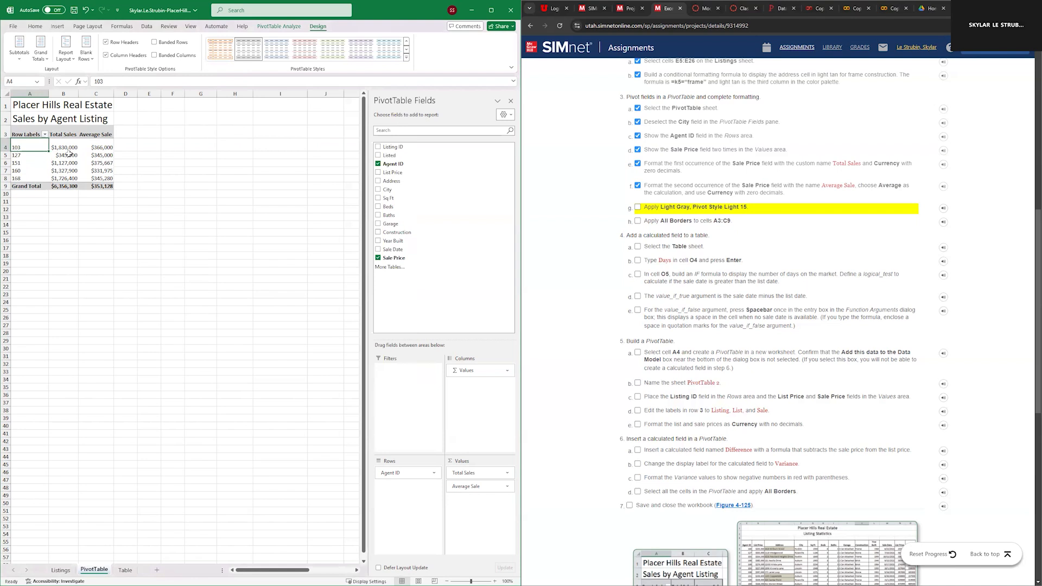
left_click(638, 208)
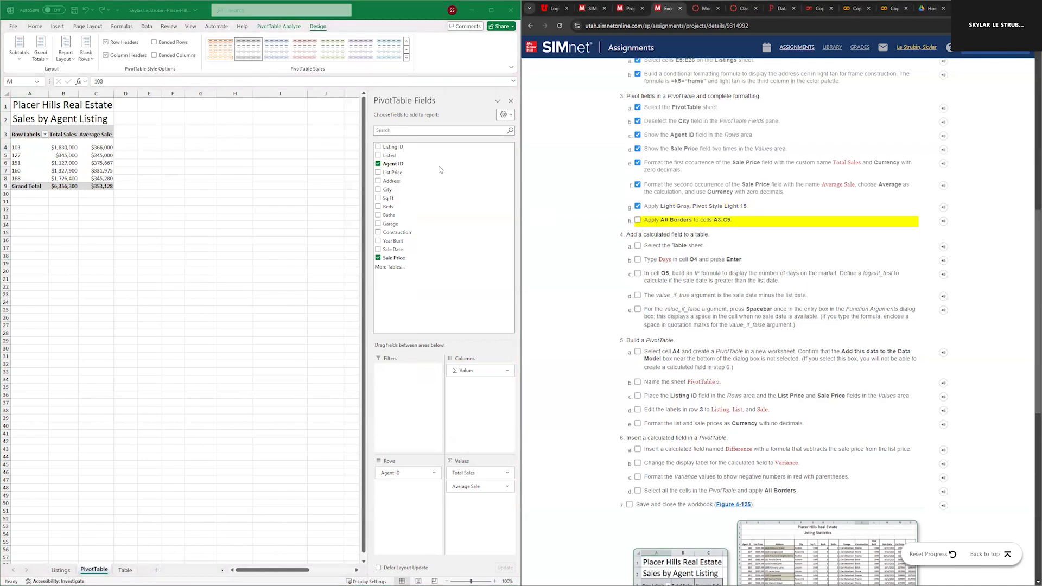
Step: Apply All Borders to the PivotTable cells A3:C9
left_click(25, 130)
left_click_drag(25, 128, 104, 183)
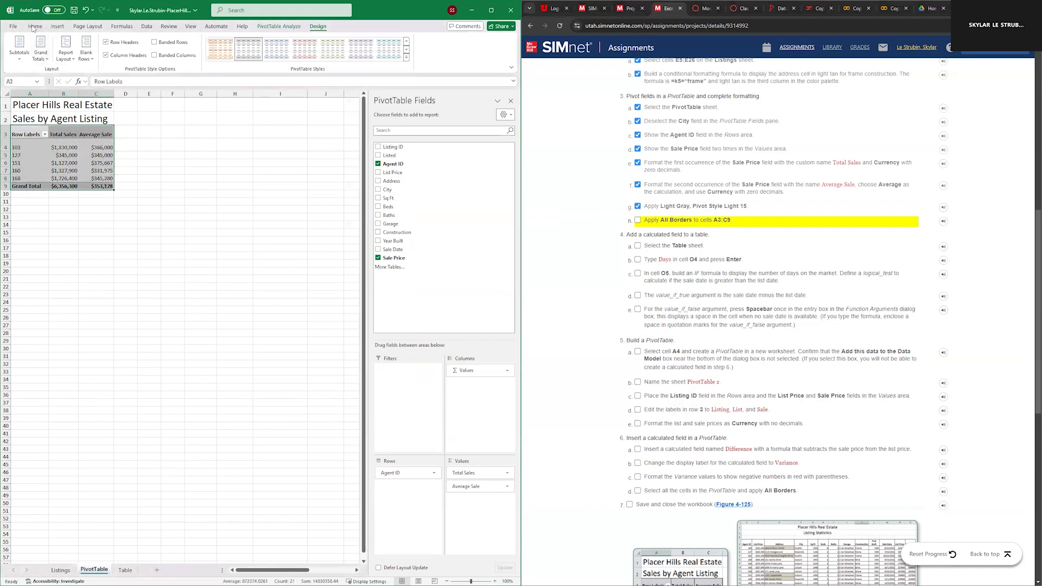
left_click(34, 27)
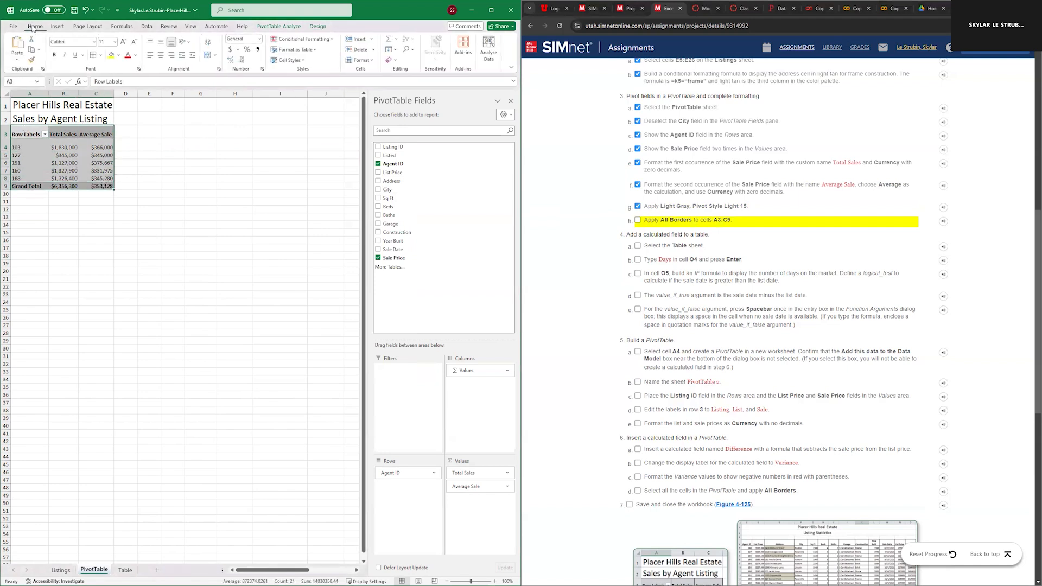
left_click(101, 55)
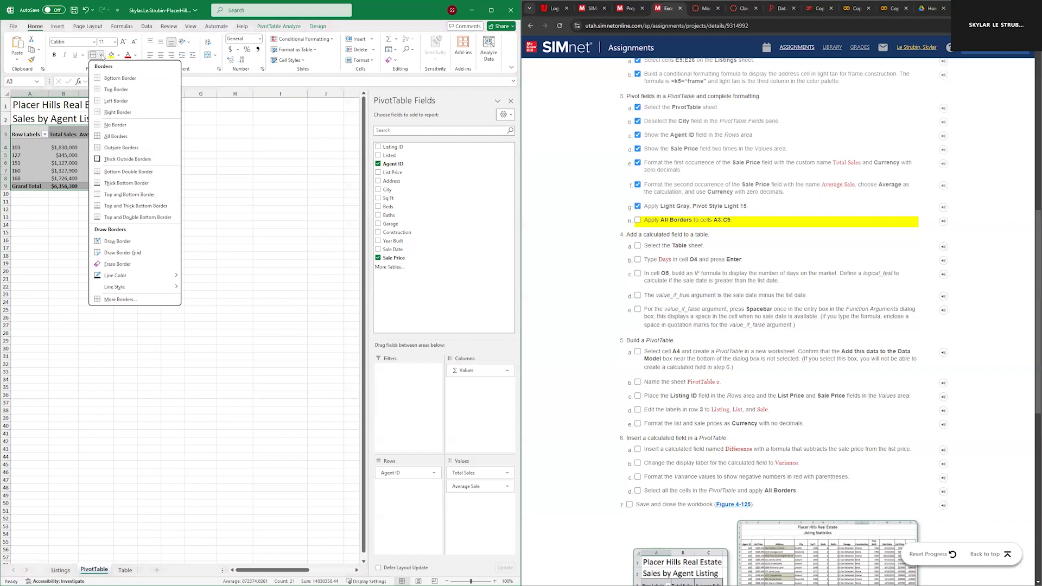
left_click(113, 136)
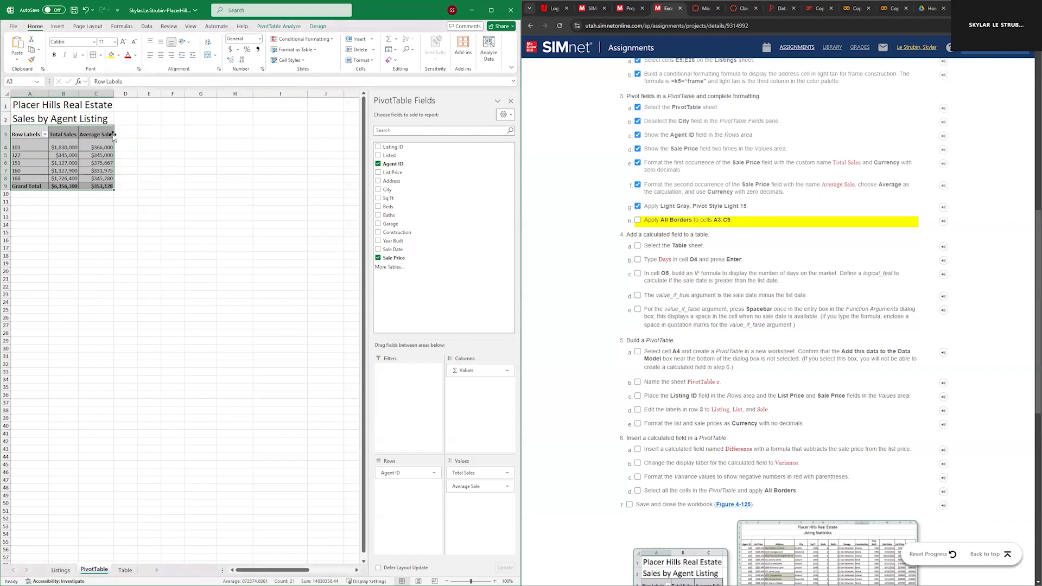
left_click(130, 145)
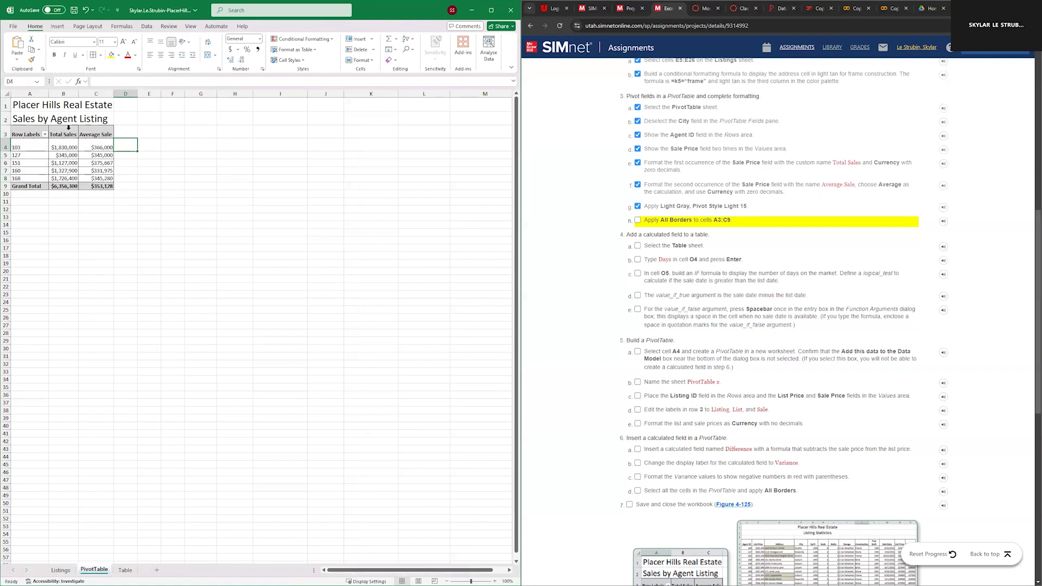
Step: Check off instructions 3h and 4a in the assignment list and switch the workbook to the Table sheet
left_click(33, 147)
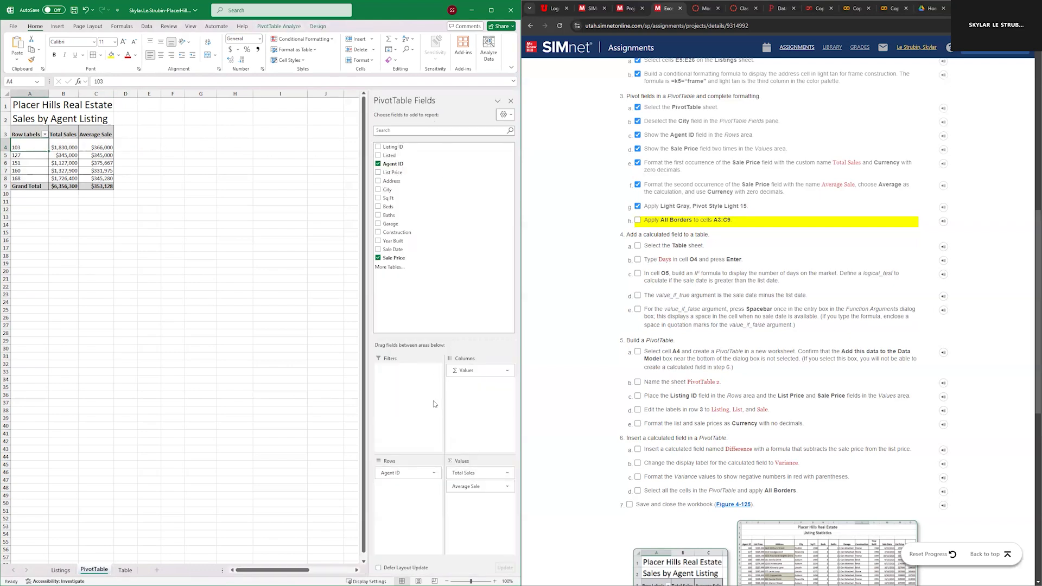
left_click(638, 220)
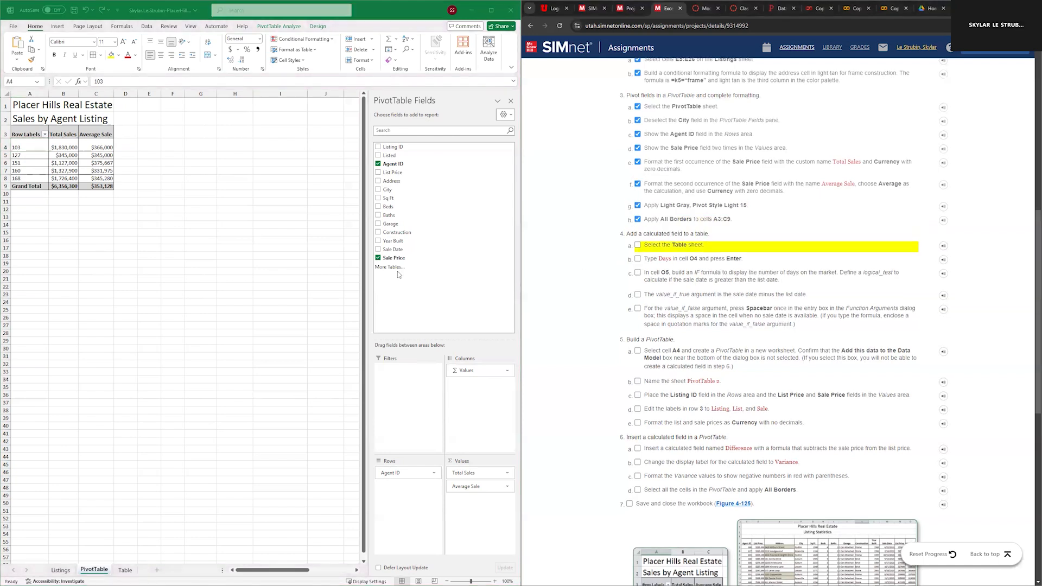
left_click(638, 245)
scroll(666, 234, "down", 3)
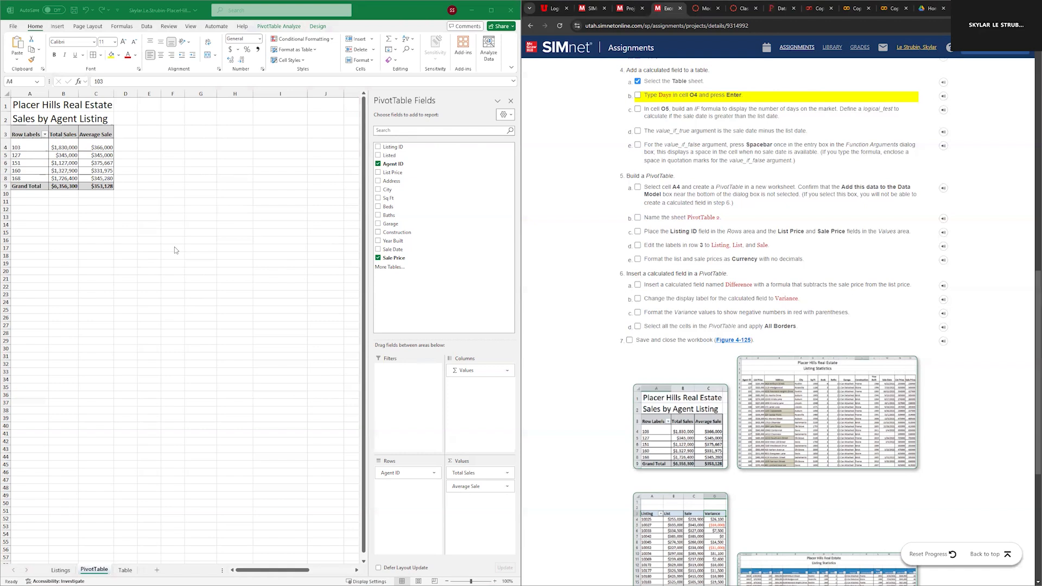
left_click(126, 569)
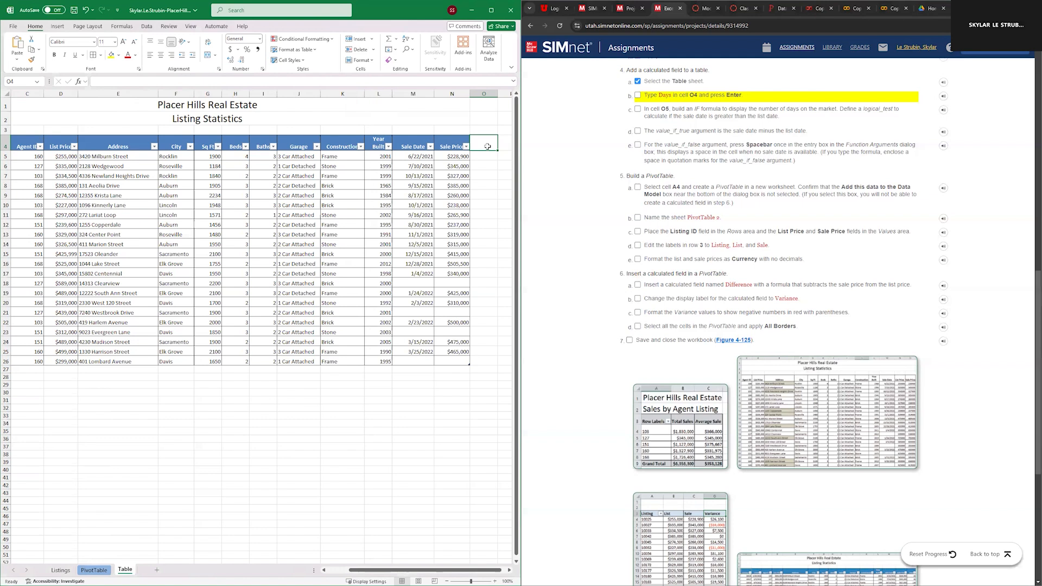
Step: Enter the column heading Days in cell O4 of the Table sheet and check off instruction 4b
key("F2")
type("Days")
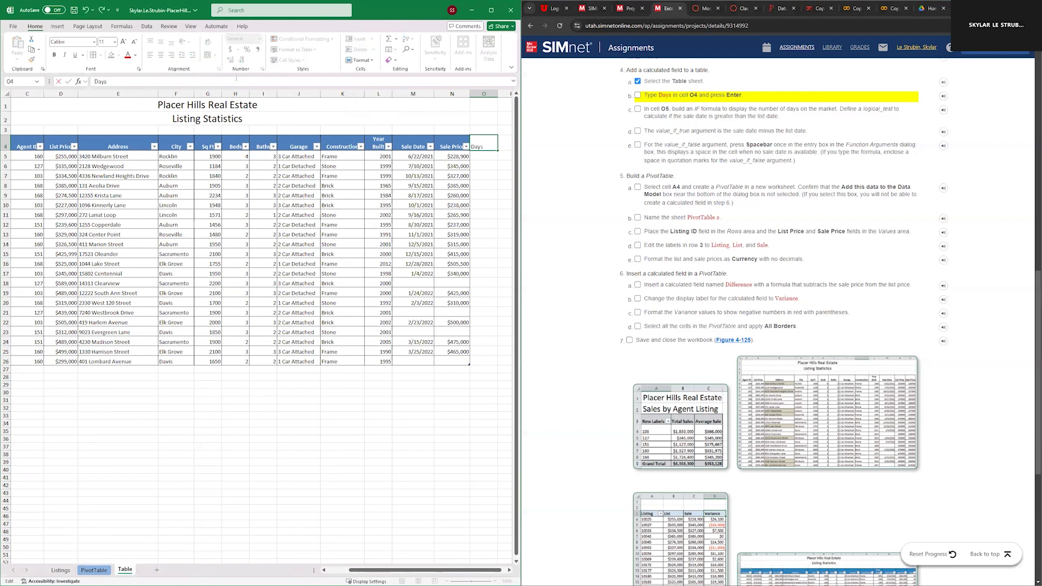
key("Return")
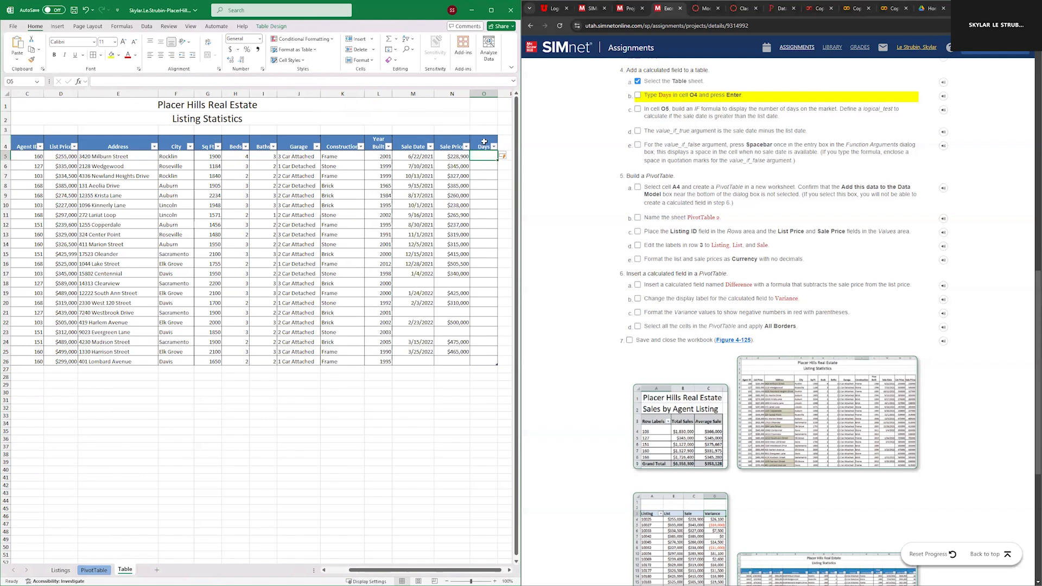
left_click(637, 96)
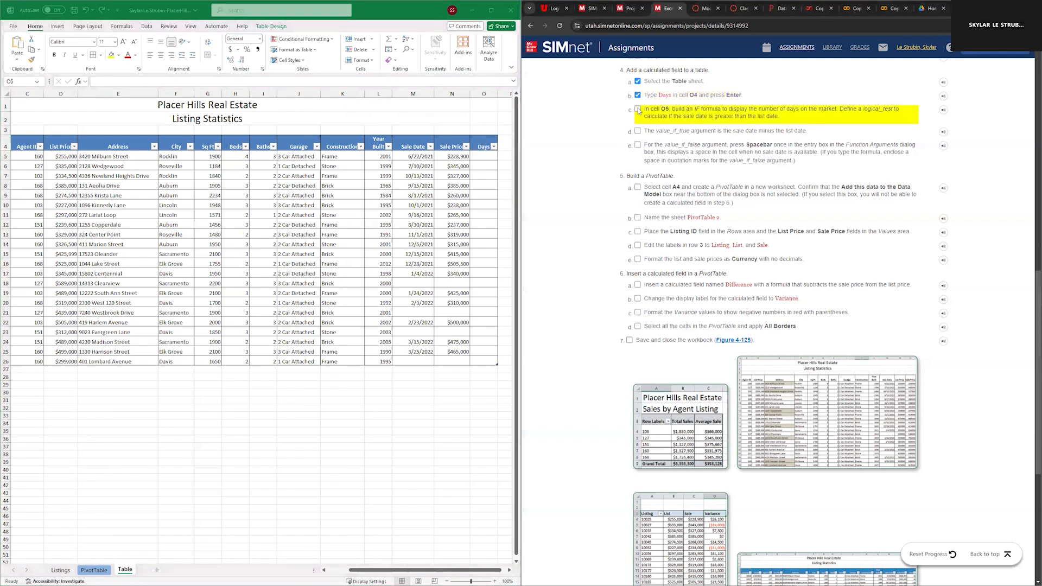
Step: Search for the IF function and insert it in cell O5 with its function arguments open
left_click(483, 156)
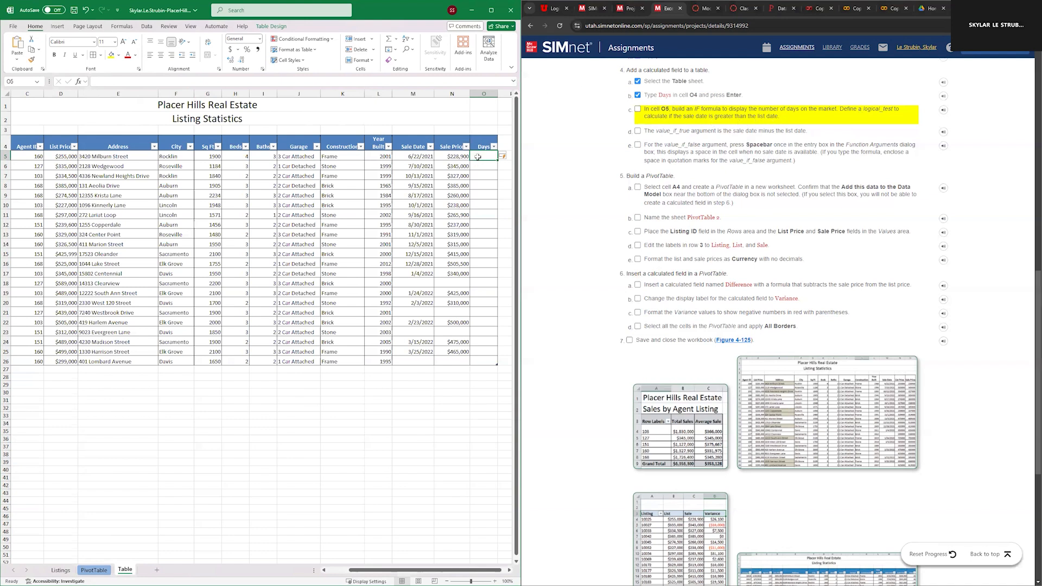
left_click(125, 27)
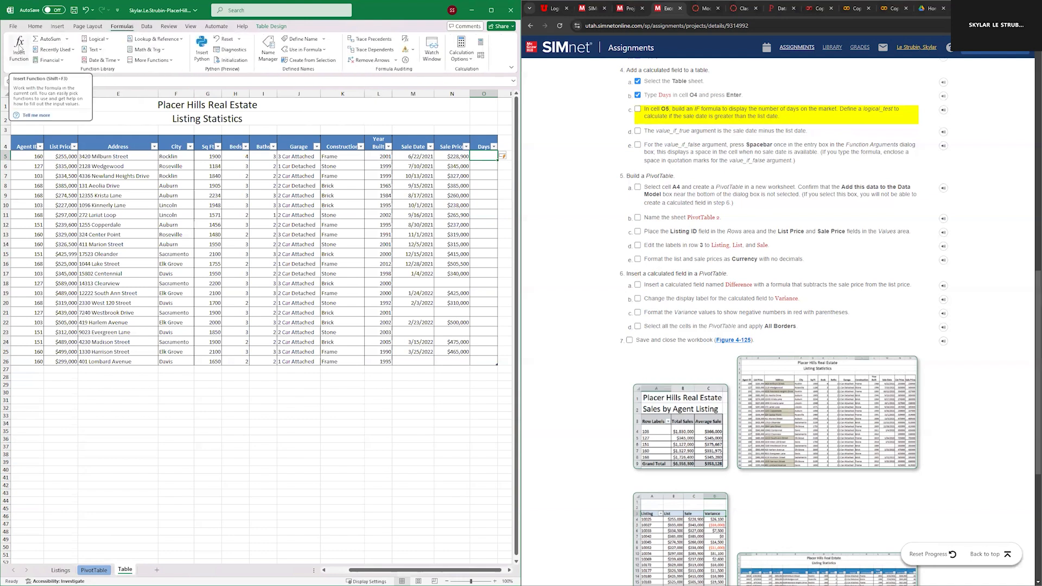
left_click(19, 48)
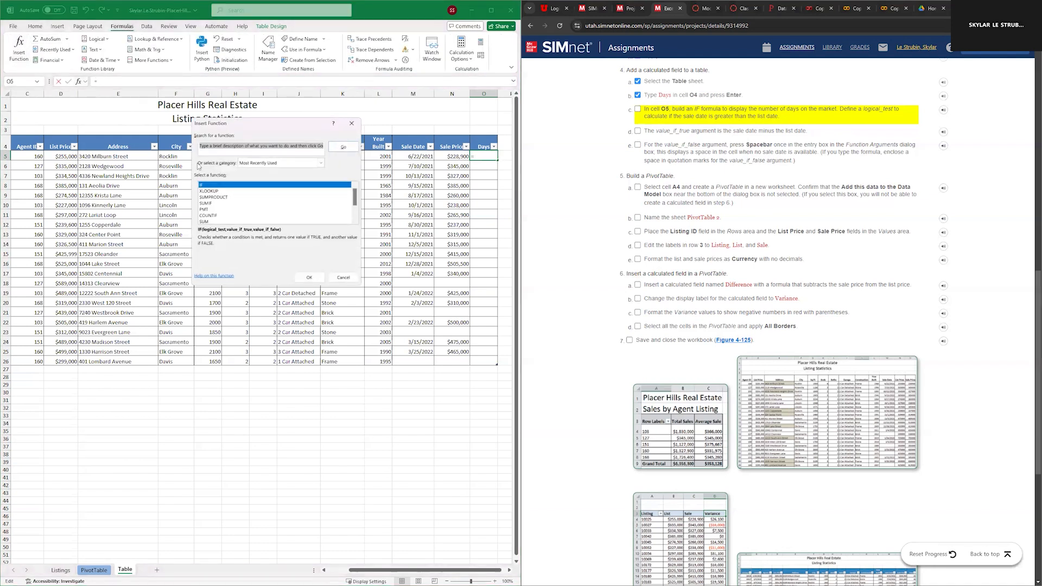
left_click(313, 149)
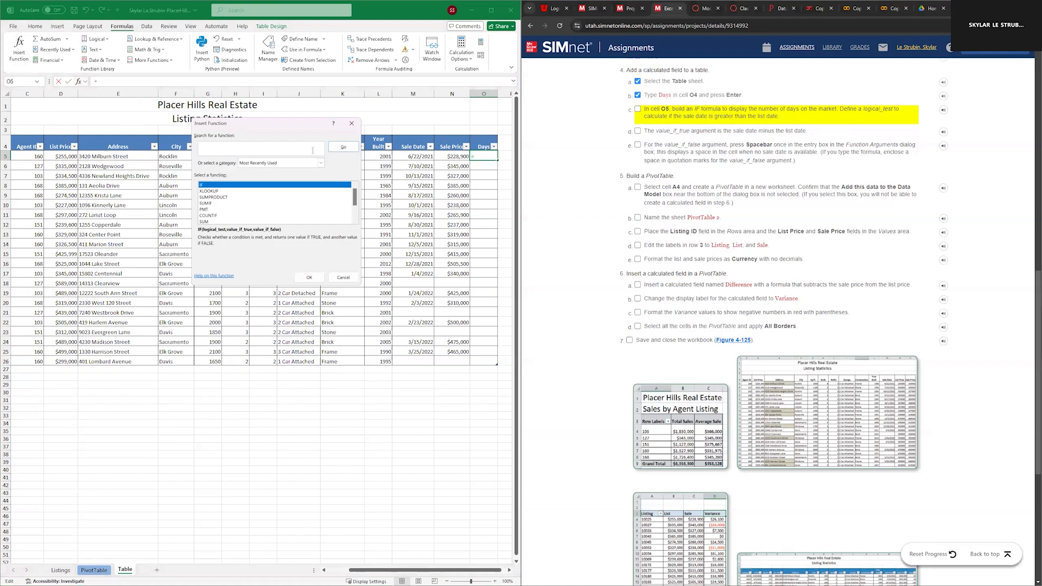
type("If")
left_click(343, 147)
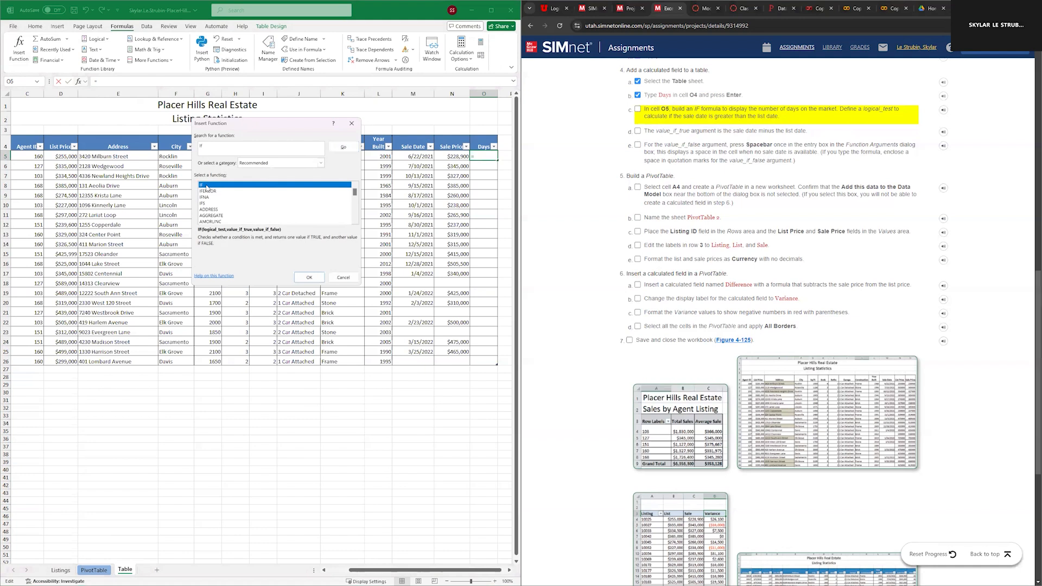
left_click(310, 278)
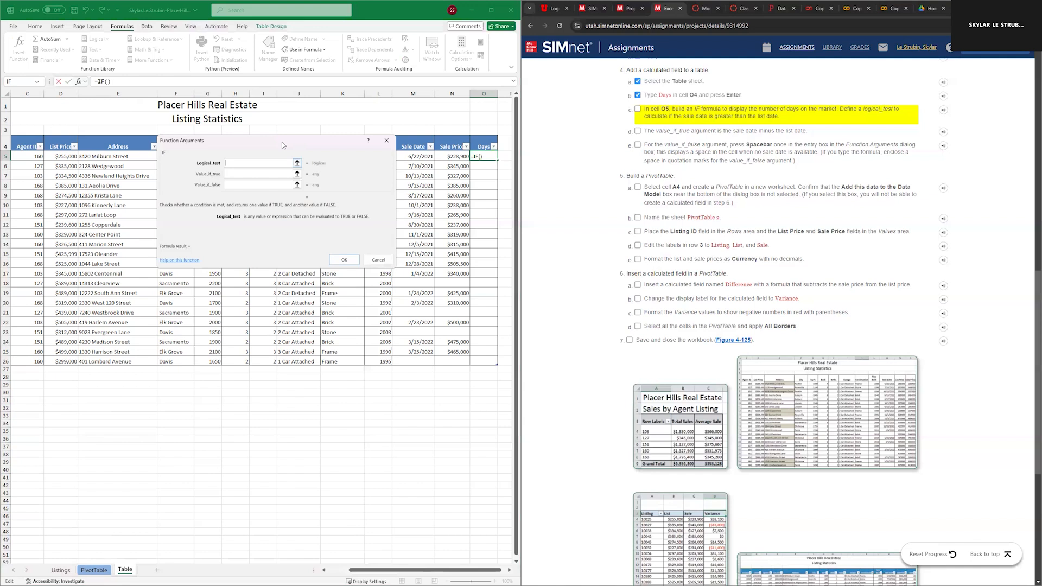
left_click_drag(282, 141, 254, 189)
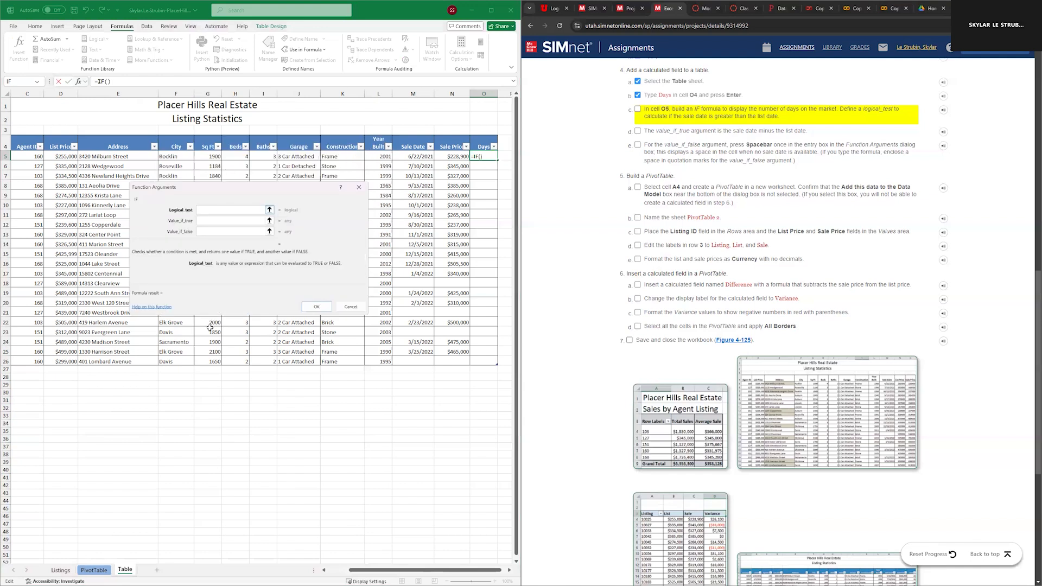
left_click_drag(399, 570, 353, 570)
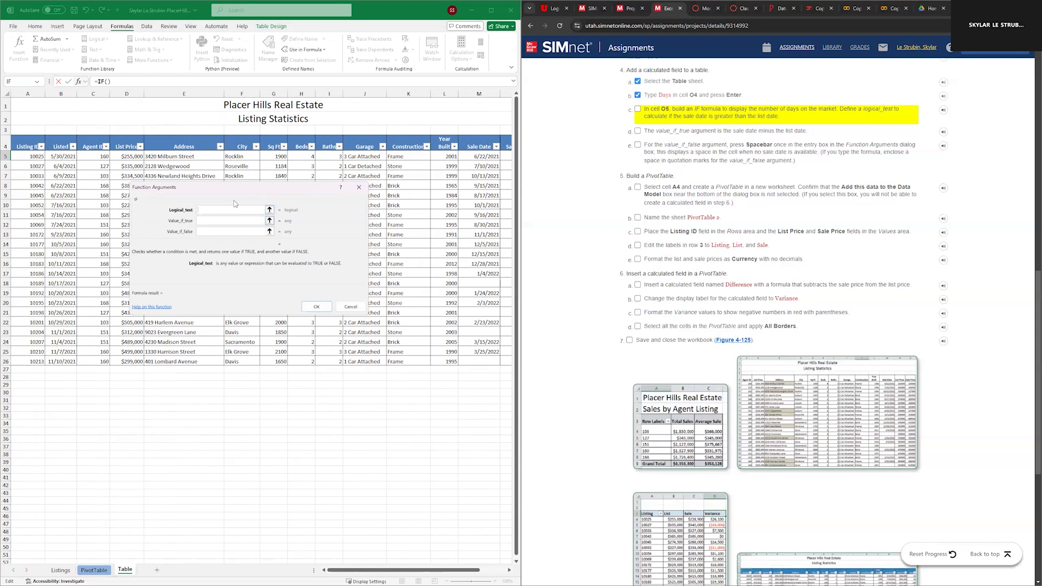
left_click(474, 158)
type(">")
left_click(56, 157)
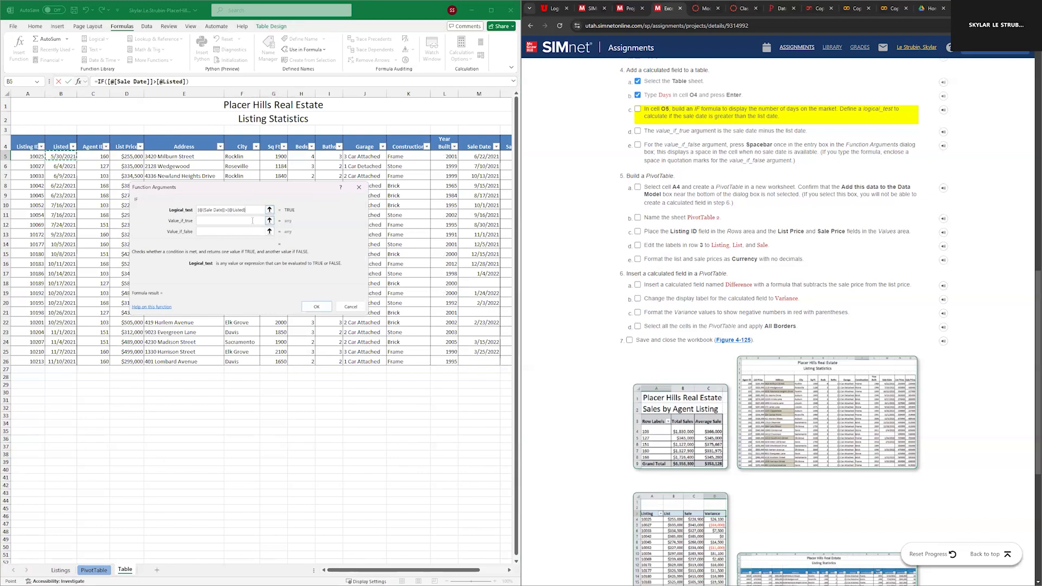
left_click(215, 222)
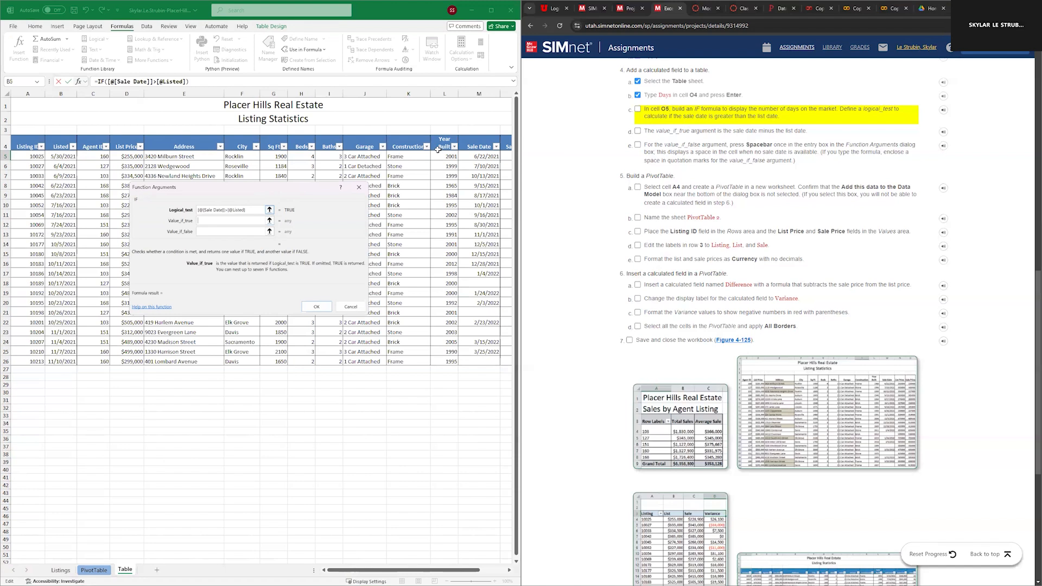
left_click(478, 156)
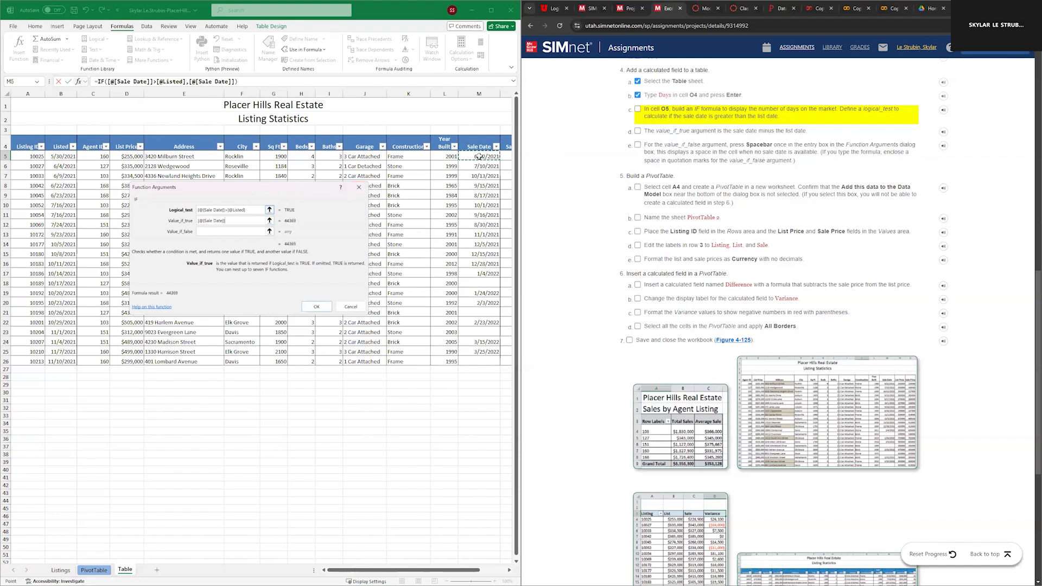
type("-")
left_click(56, 157)
left_click(230, 230)
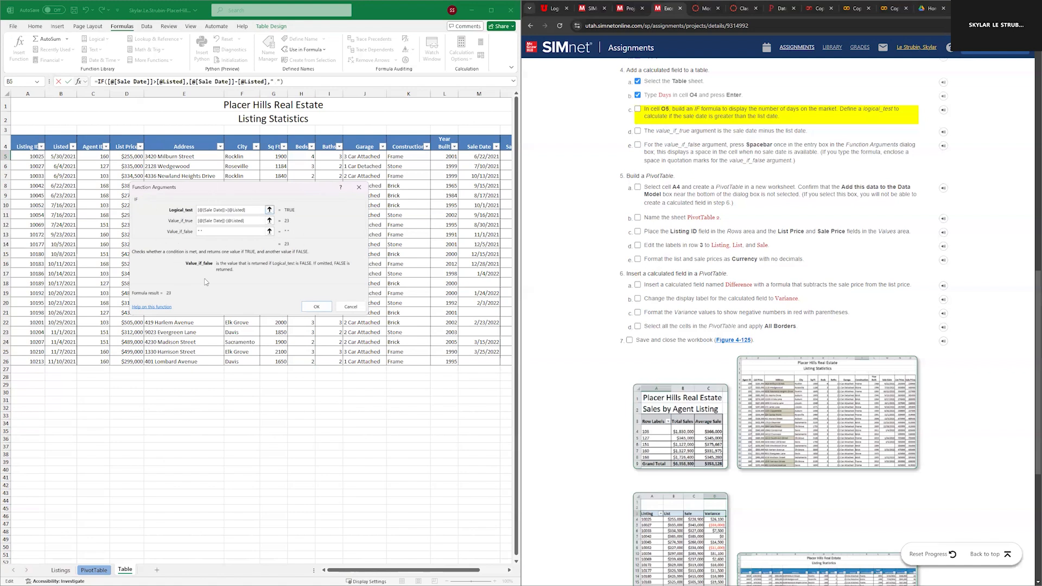
left_click(317, 307)
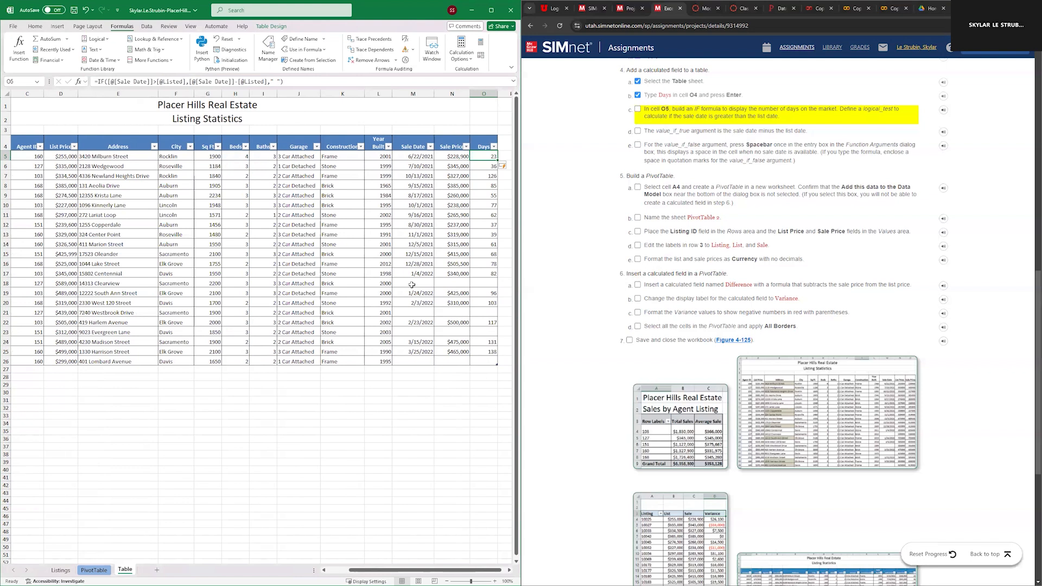
Step: Inspect the Days cells for listings without a sale date and check off instructions 4c, 4d, and 4e
left_click_drag(412, 284, 479, 284)
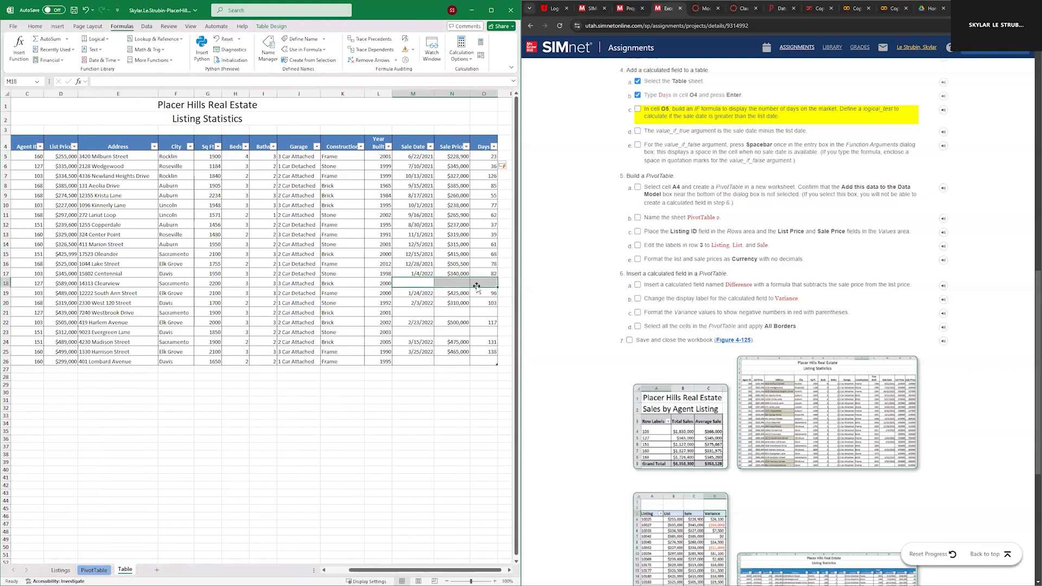
left_click_drag(412, 312, 478, 312)
left_click_drag(413, 332, 479, 332)
left_click_drag(412, 361, 476, 367)
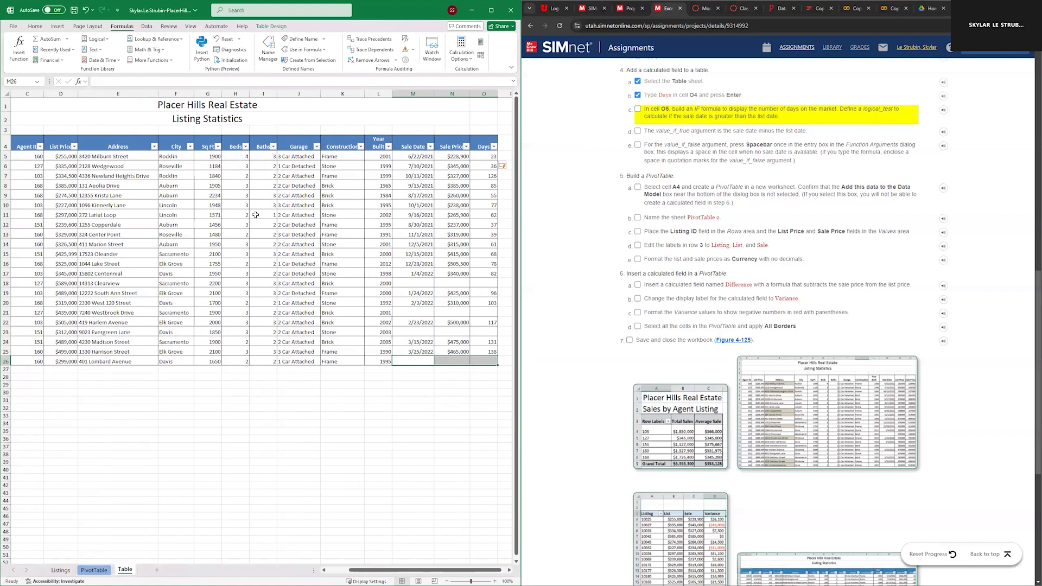
left_click(637, 109)
left_click(638, 131)
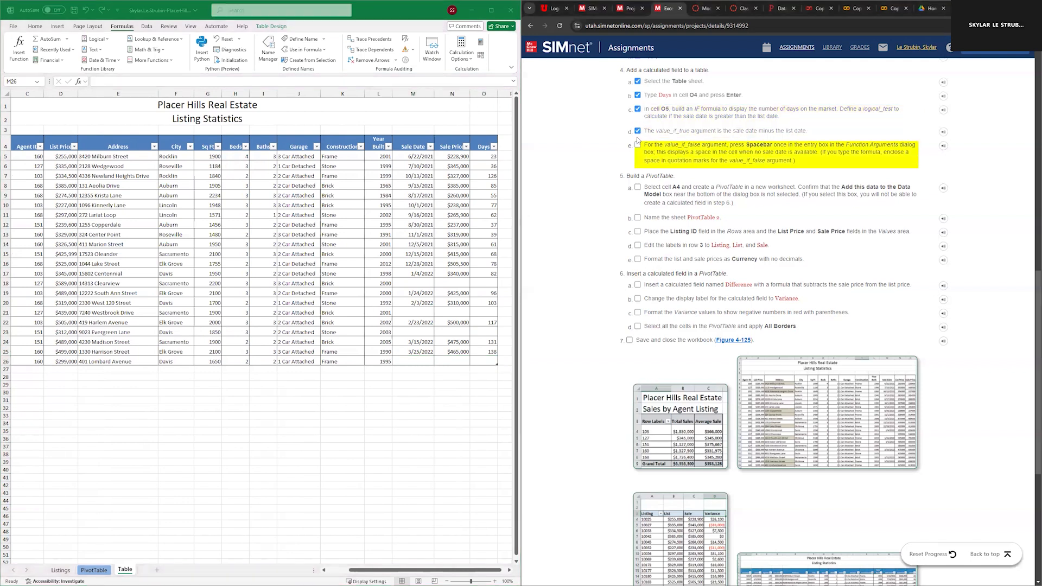
left_click(637, 145)
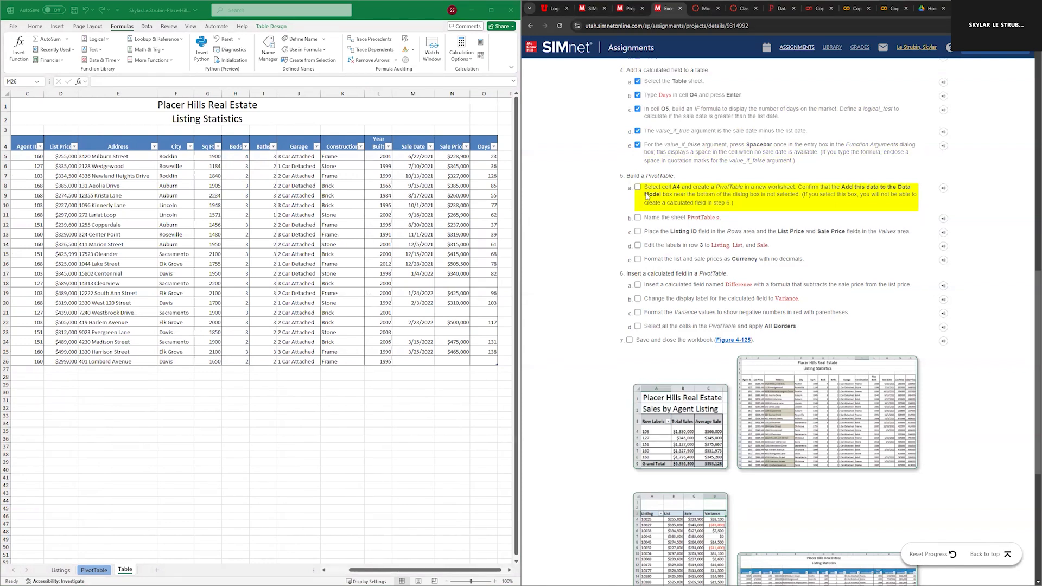
Step: Create a PivotTable from cell A4's table in a new worksheet without adding the data to the Data Model
left_click(385, 576)
left_click_drag(360, 570, 318, 558)
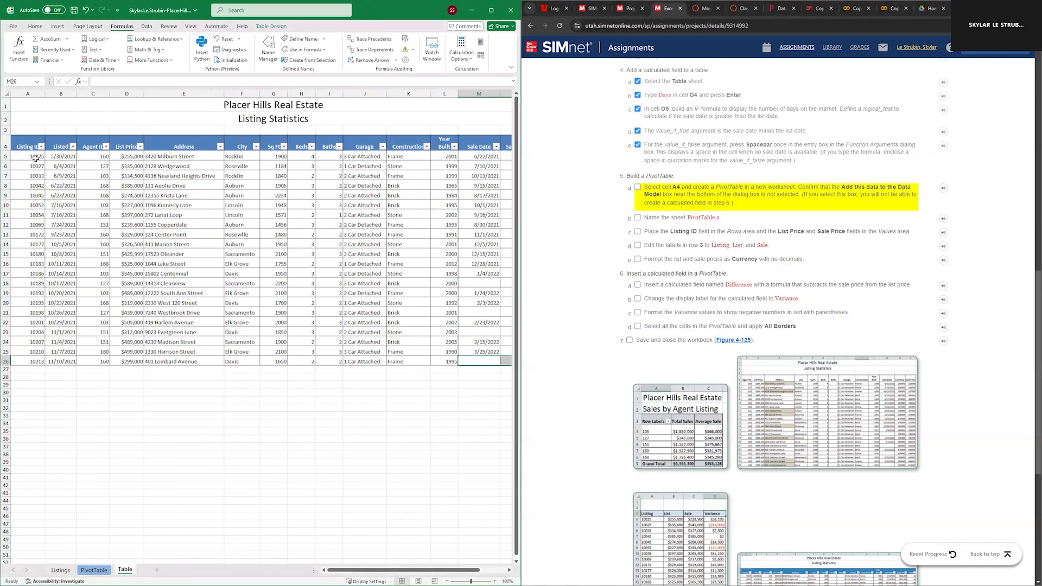
left_click(26, 144)
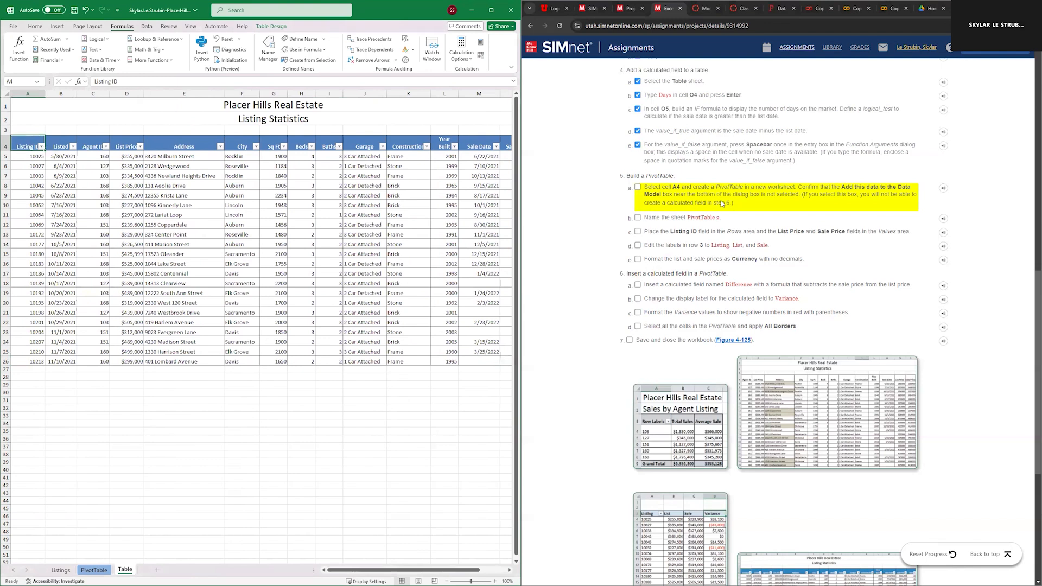
left_click(56, 28)
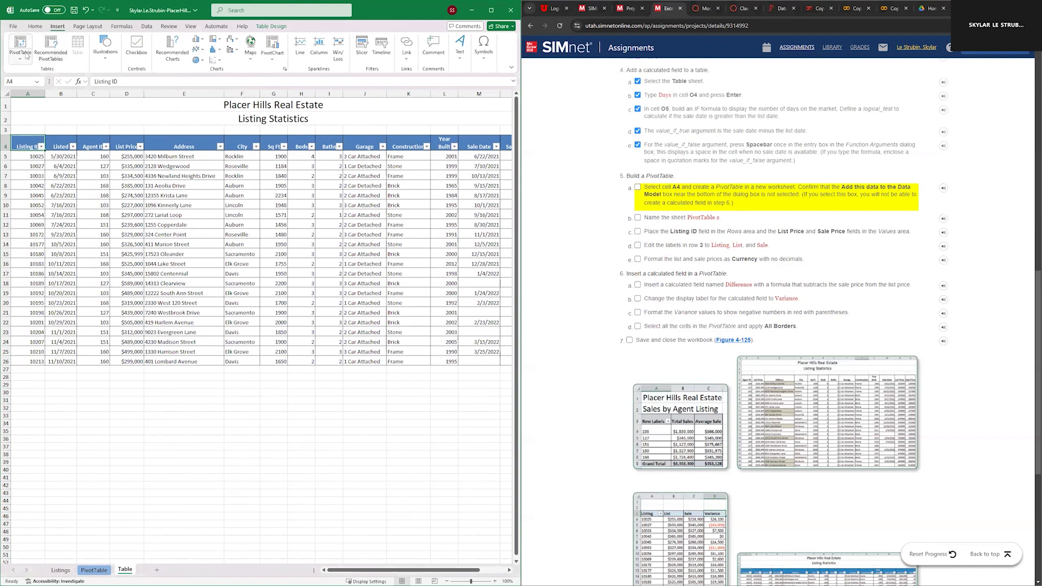
left_click(20, 43)
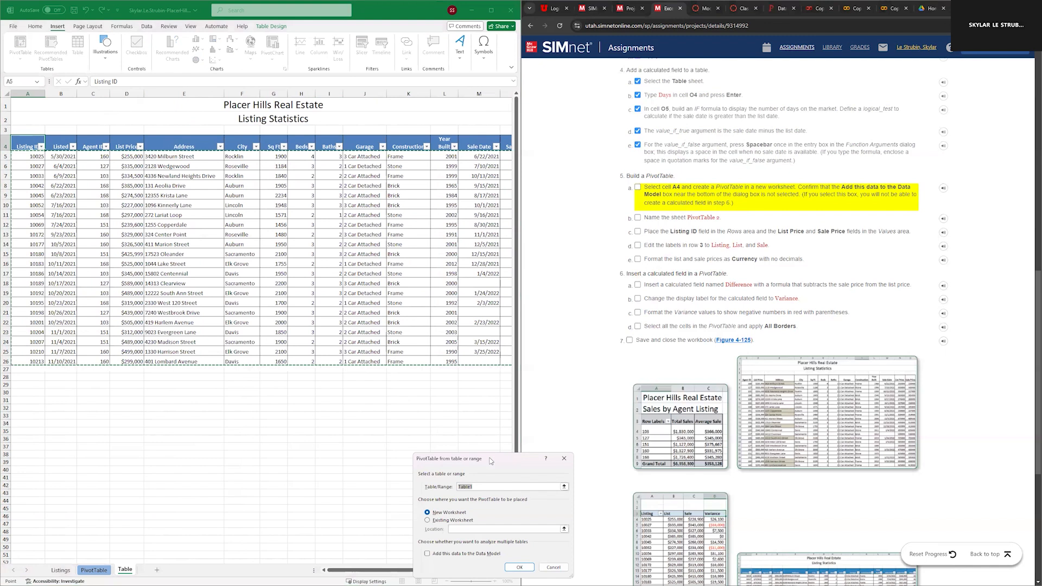
left_click_drag(490, 461, 268, 162)
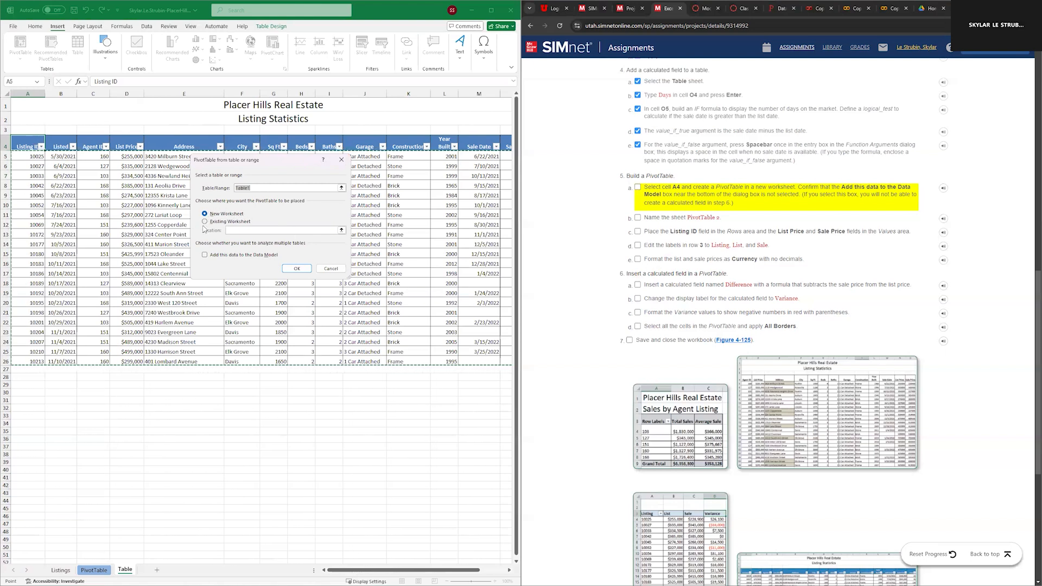
left_click(297, 269)
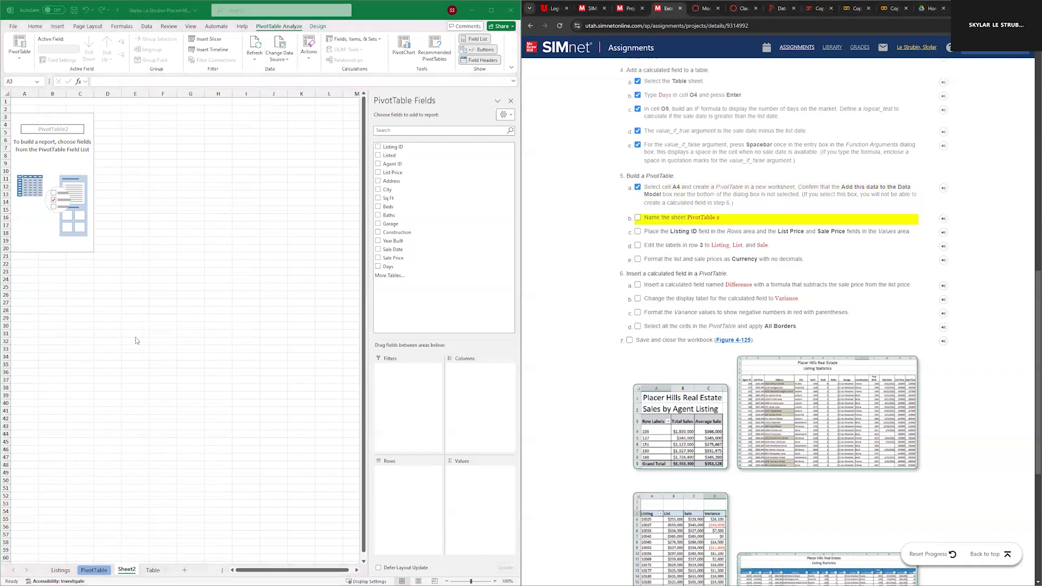
left_click(127, 572)
double_click(126, 570)
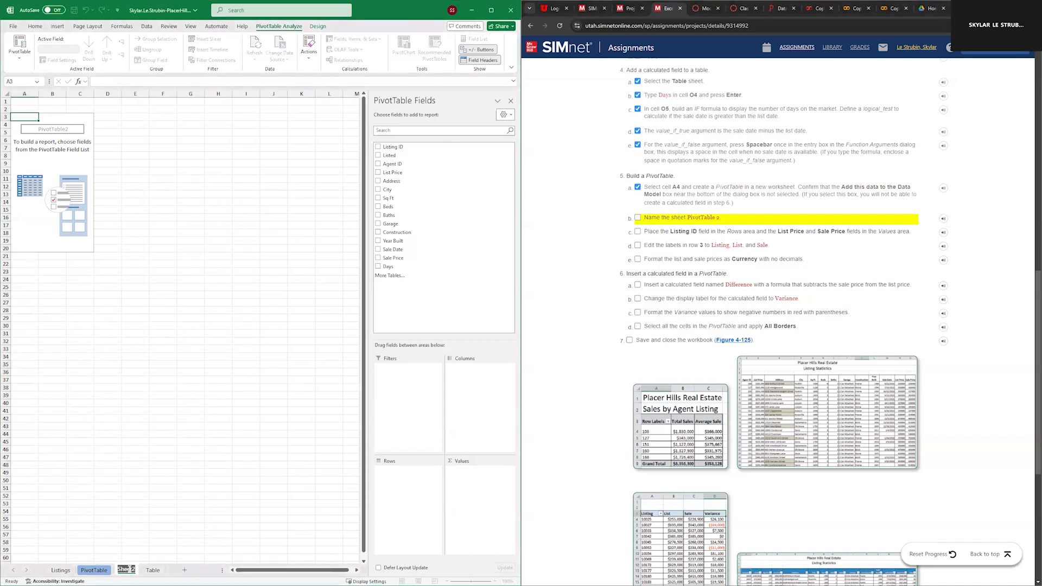
left_click(137, 542)
Step: Rename the new PivotTable's sheet as PivotTable 2 and select a cell inside the empty PivotTable
right_click(130, 572)
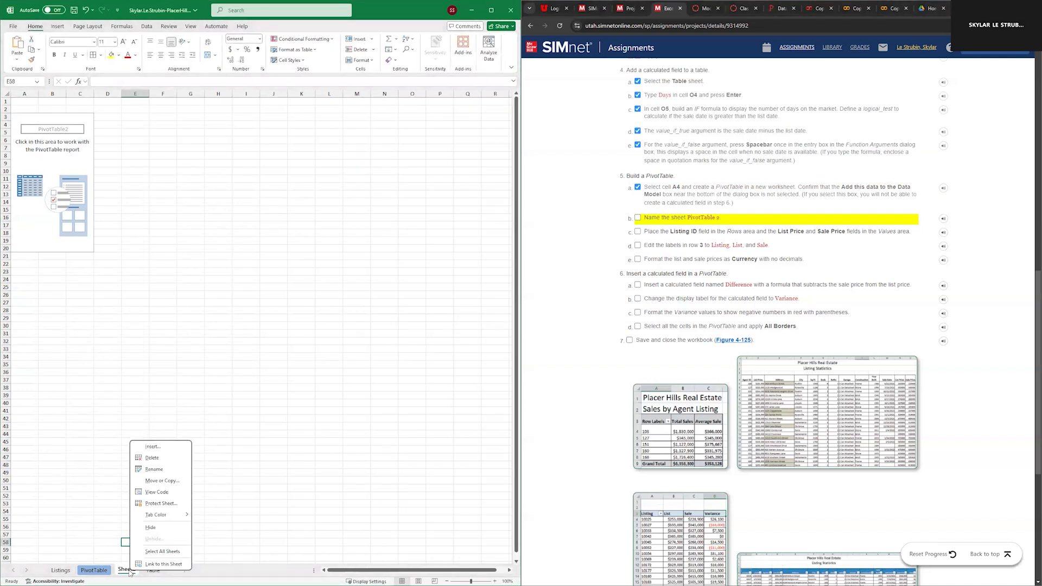
left_click(153, 470)
key("BackSpace")
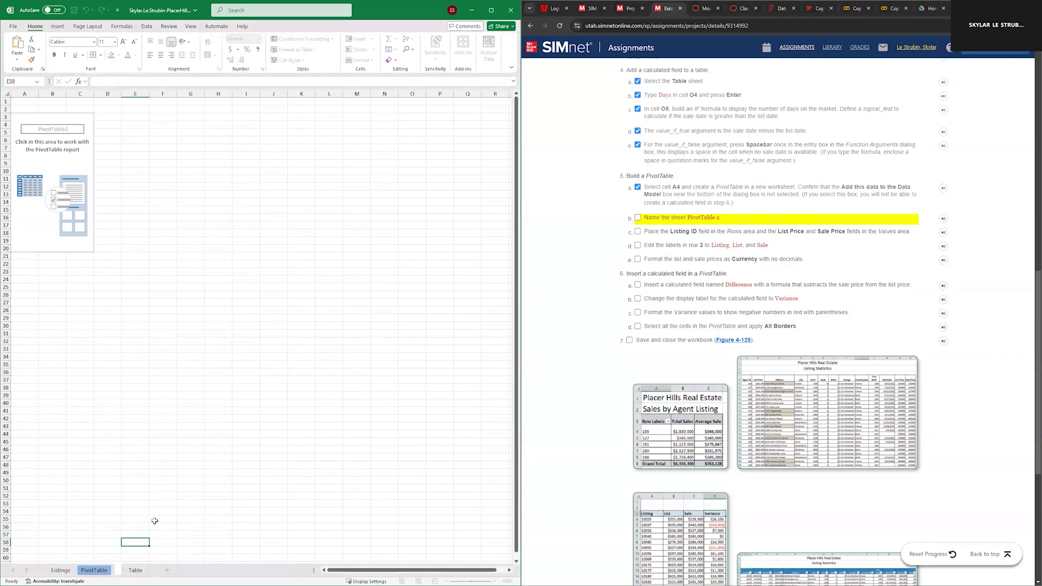
type("PivotTable 2")
left_click(157, 473)
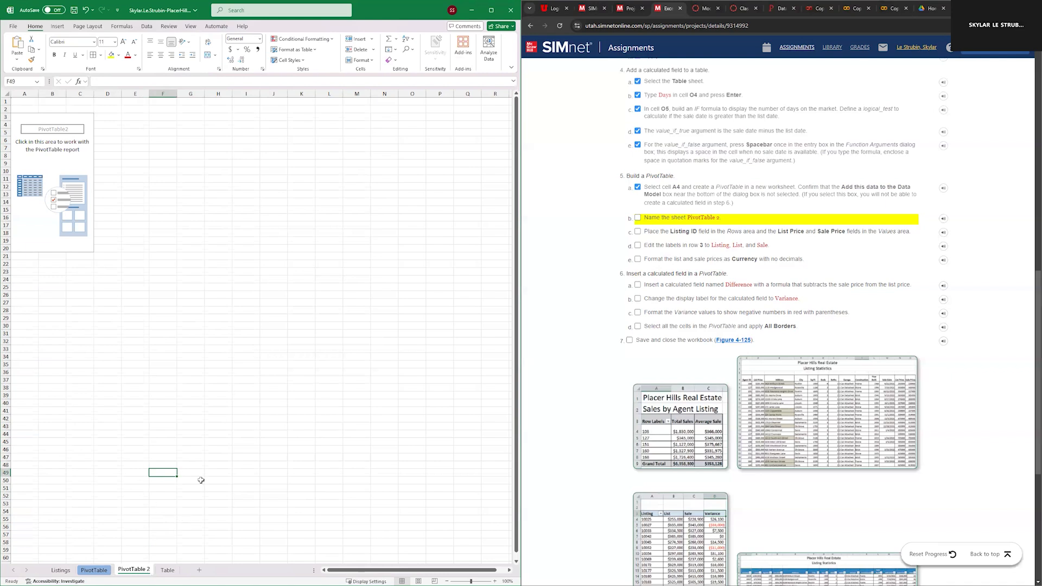
left_click(25, 123)
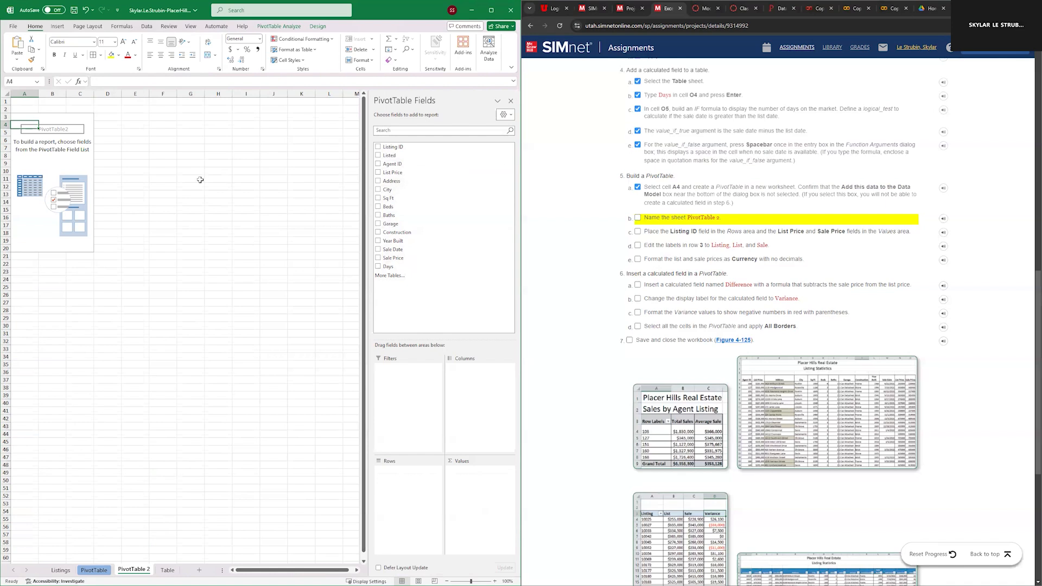
Step: Hide and reshow the PivotTable field list, and check off instruction 5b
left_click(280, 27)
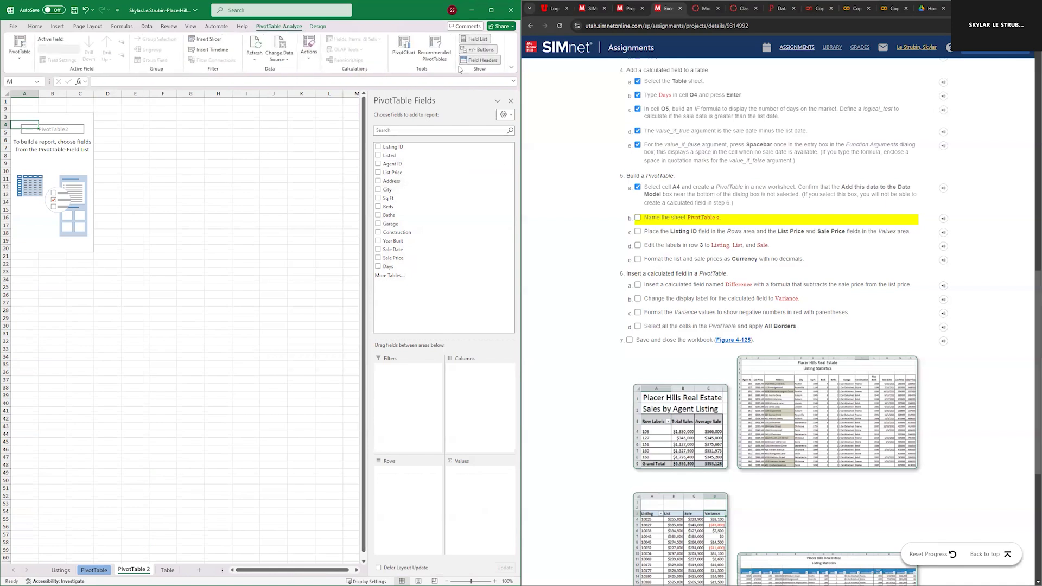
left_click(479, 39)
left_click(478, 39)
left_click(637, 218)
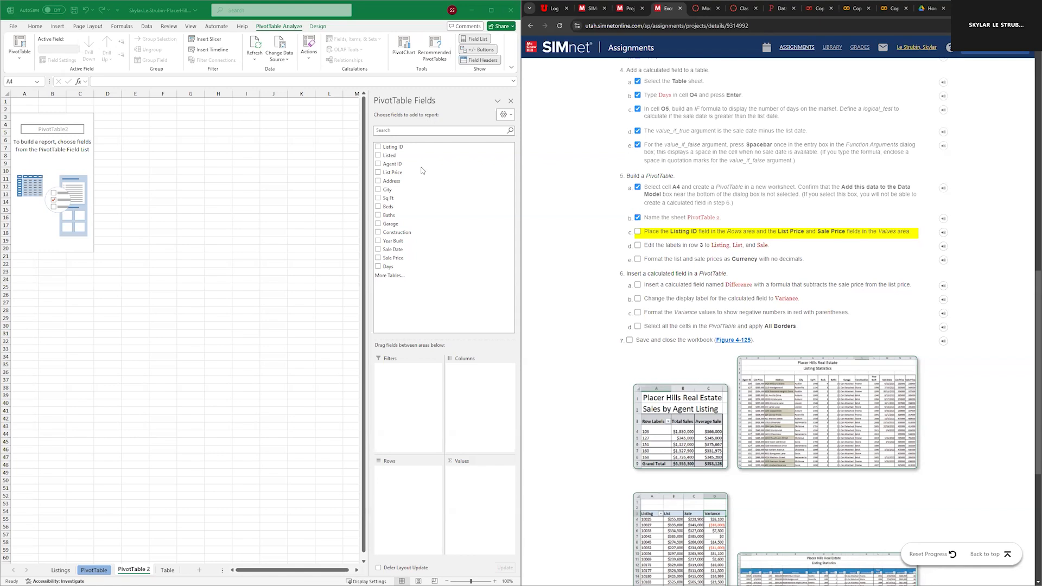
Step: Place Listing ID in the Rows area and List Price and Sale Price in the Values area, and check off instruction 5c
left_click(391, 148)
left_click_drag(390, 147, 410, 477)
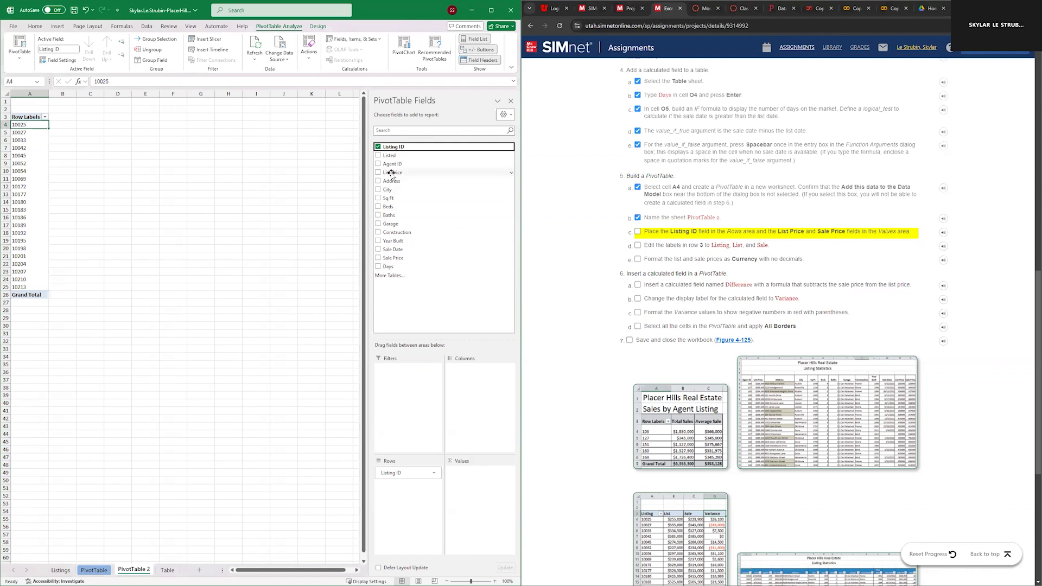
left_click_drag(388, 172, 468, 478)
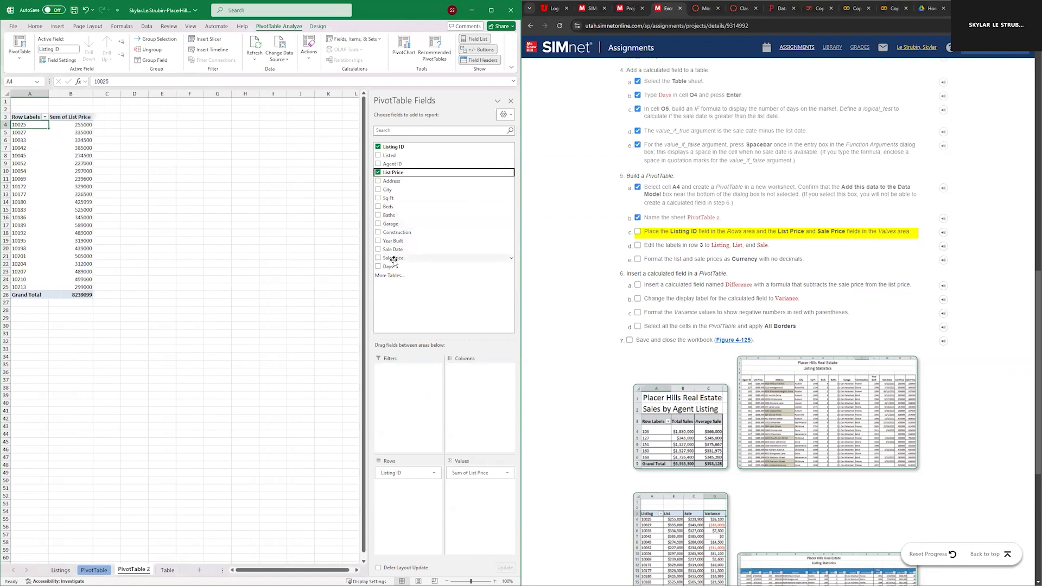
left_click_drag(392, 259, 476, 497)
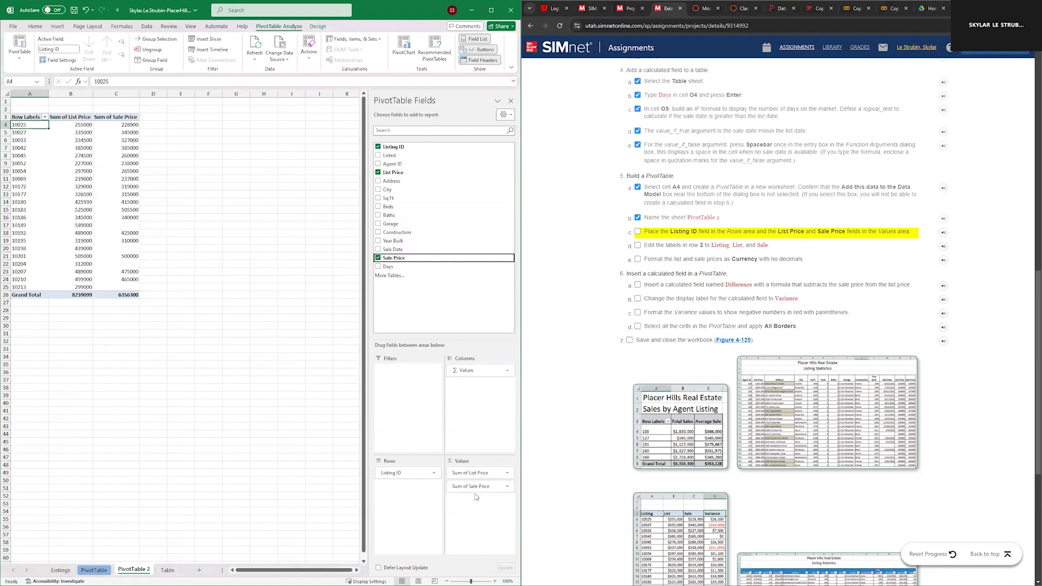
left_click(638, 232)
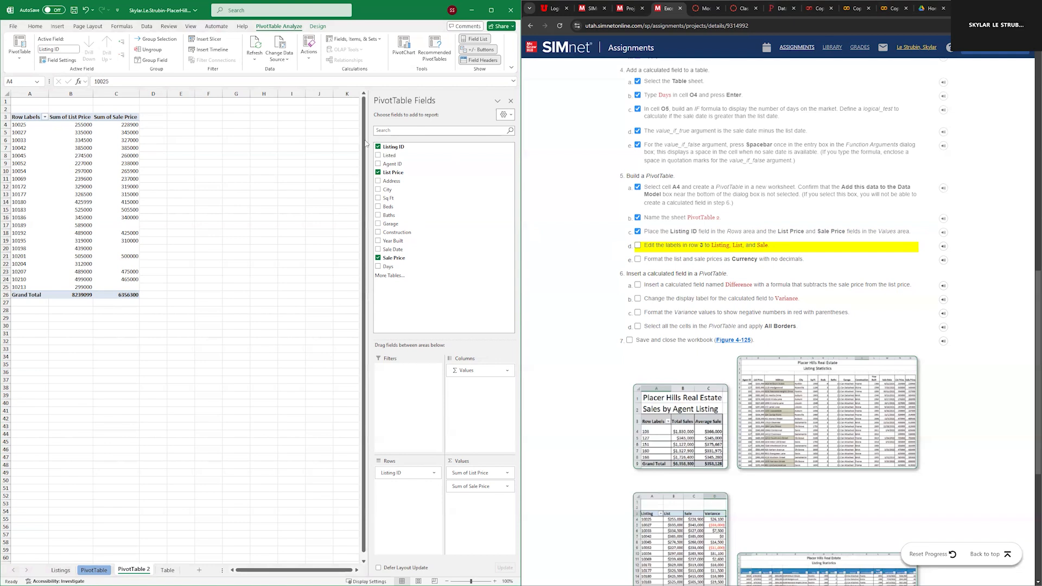
Step: Change the PivotTable label in cell A3 to Listing and the one in cell B3 to List
left_click(34, 117)
left_click_drag(140, 82, 92, 83)
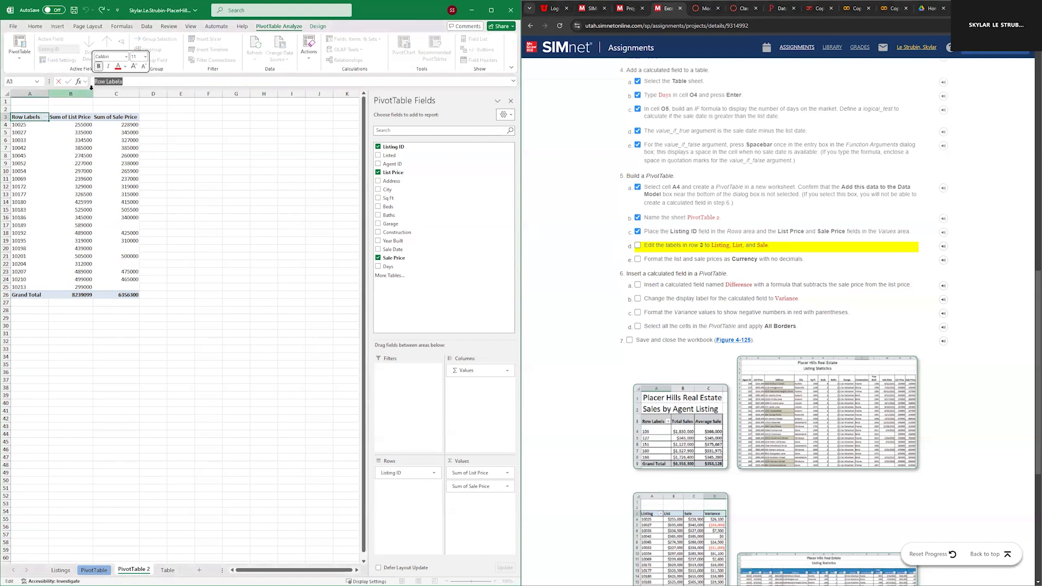
type("List")
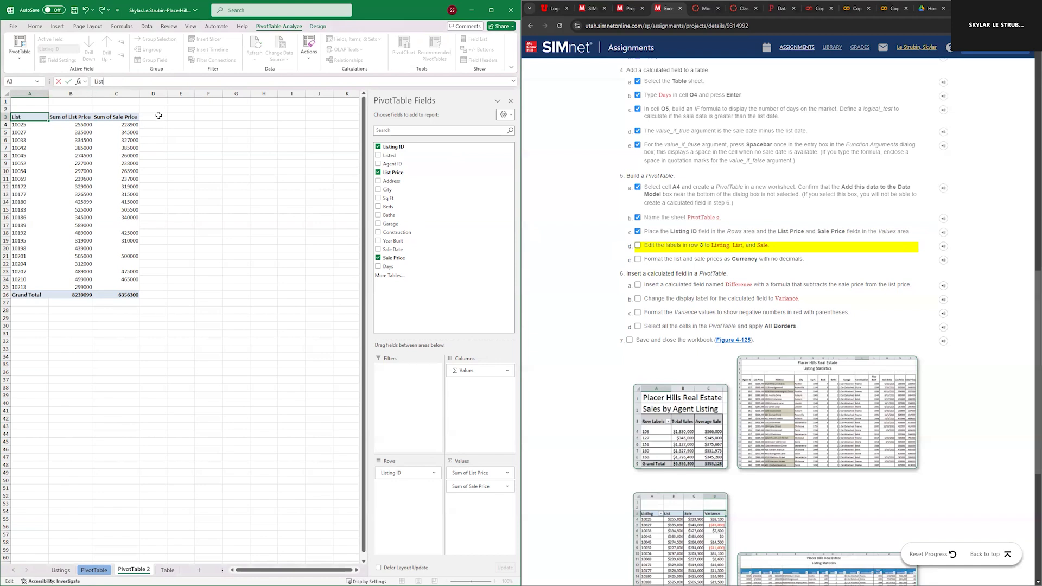
type("ing")
left_click(68, 117)
left_click_drag(136, 82, 87, 84)
type("List")
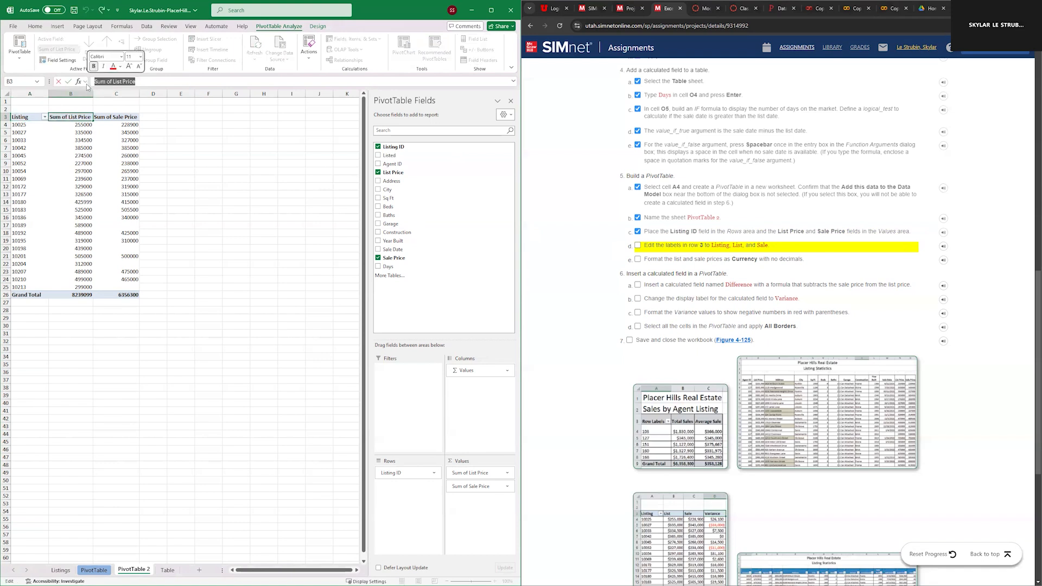
Step: Change the PivotTable label in cell C3 to Sale and check off instruction 5d
left_click(115, 118)
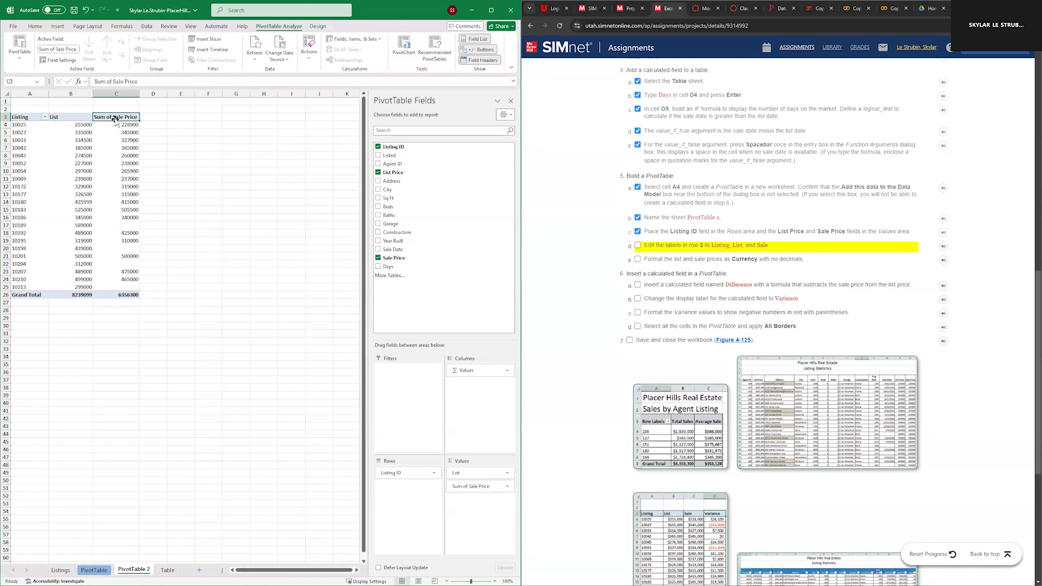
left_click_drag(137, 82, 75, 81)
type("Sale")
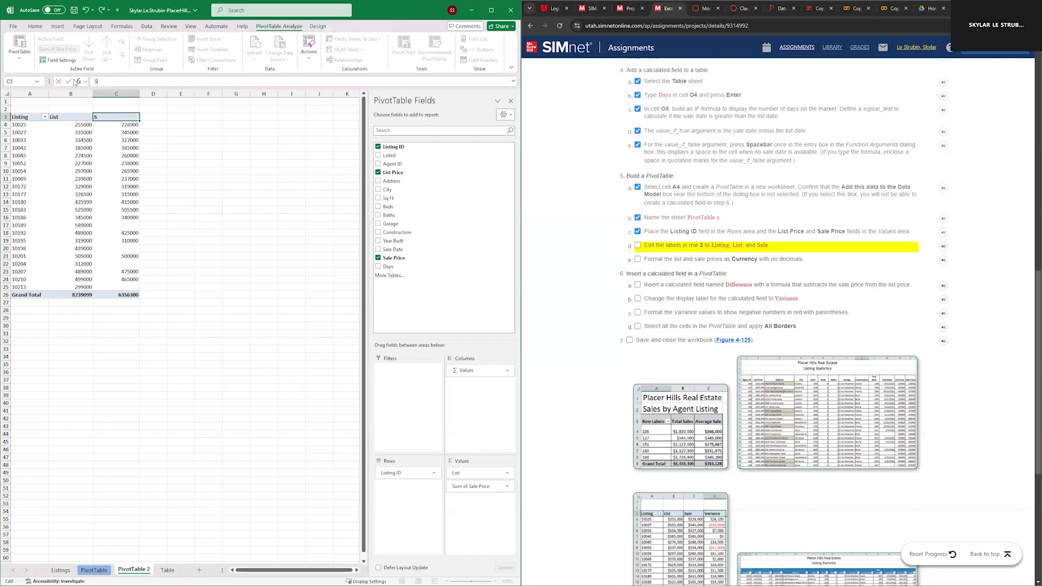
left_click(180, 148)
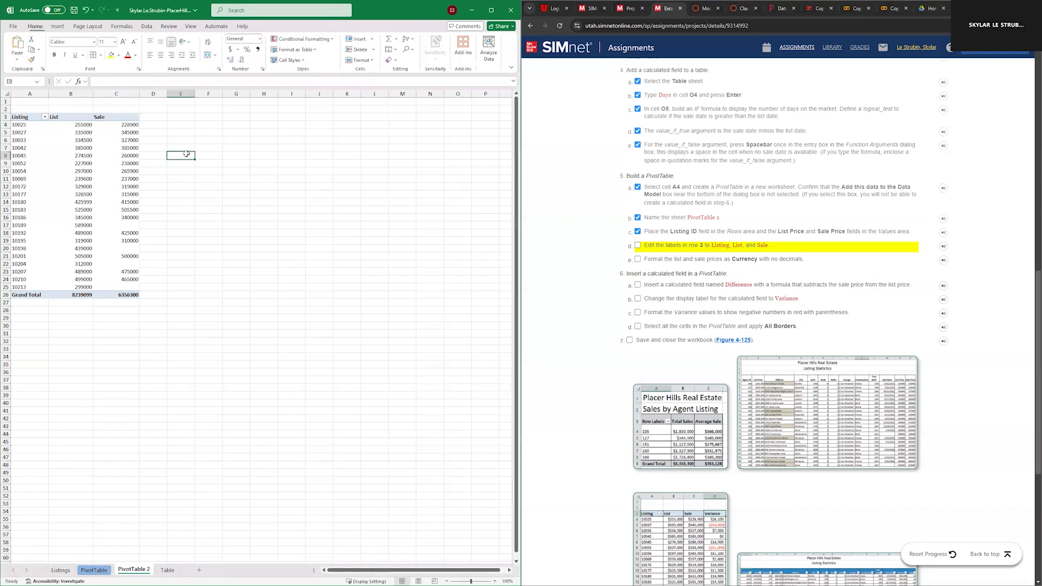
left_click(117, 126)
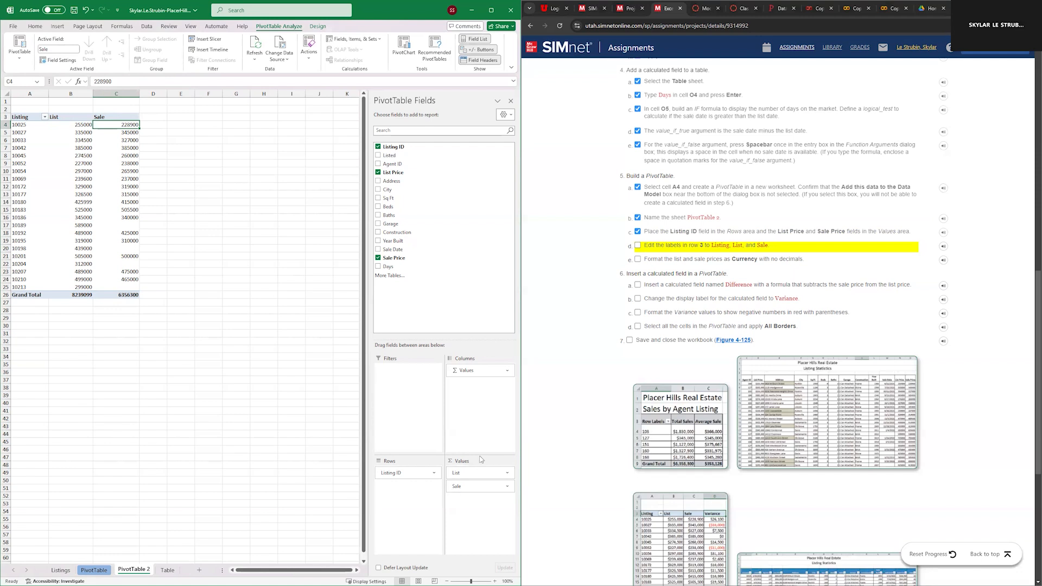
left_click(637, 245)
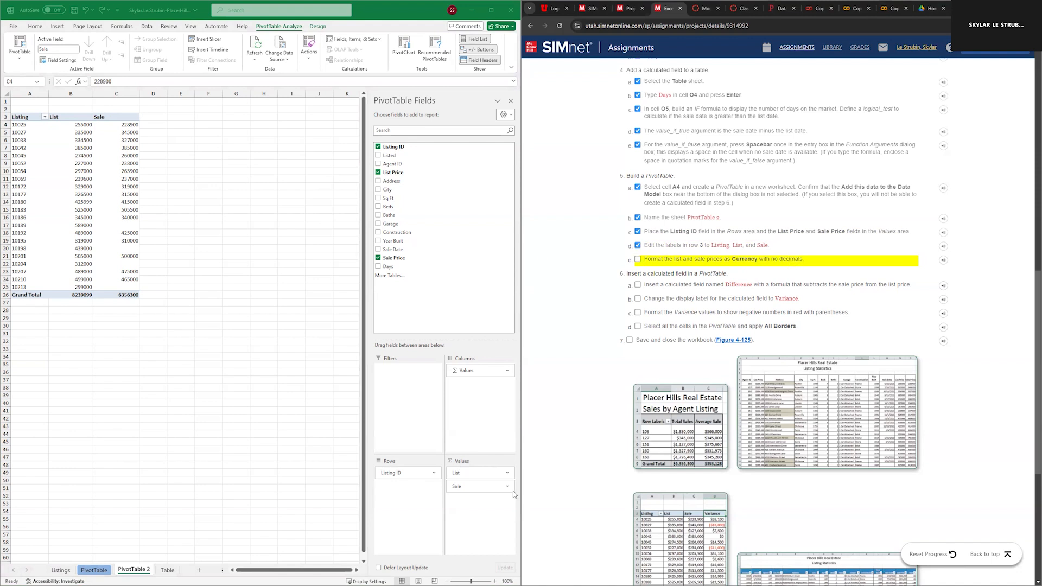
Step: Format the List value field as Currency with 0 decimal places
left_click(507, 476)
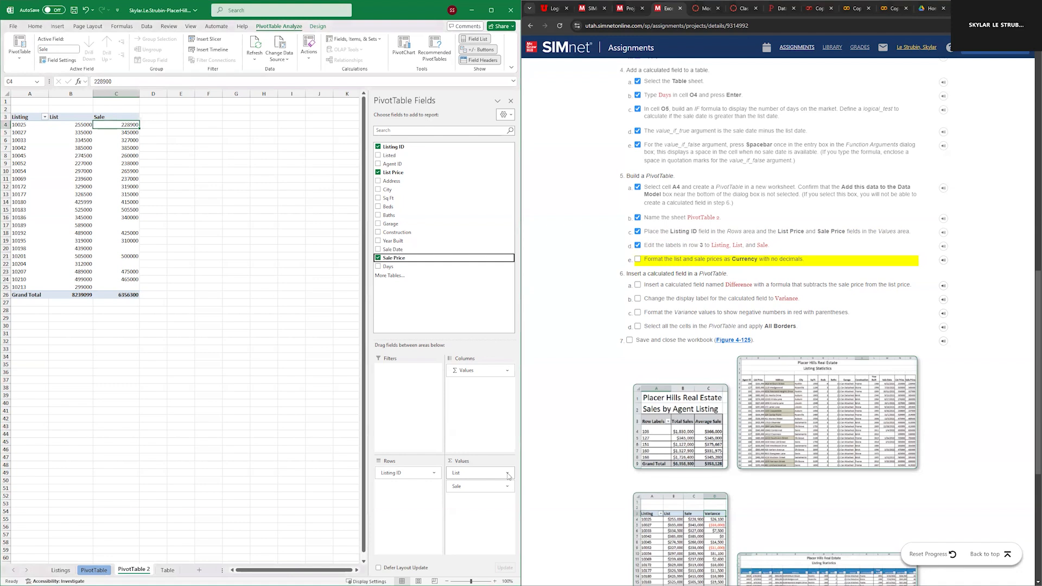
left_click(507, 474)
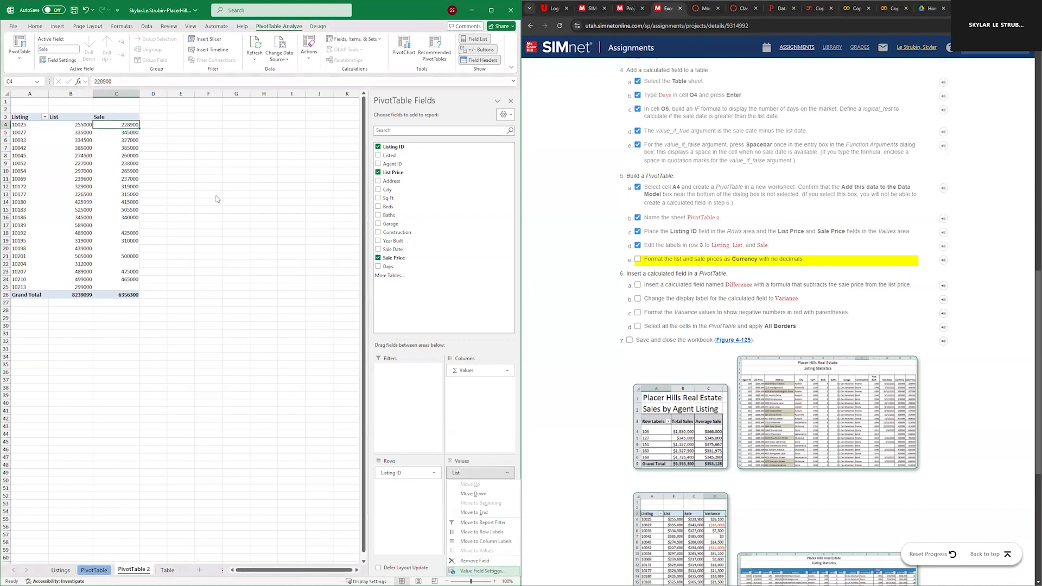
left_click(477, 571)
left_click(86, 164)
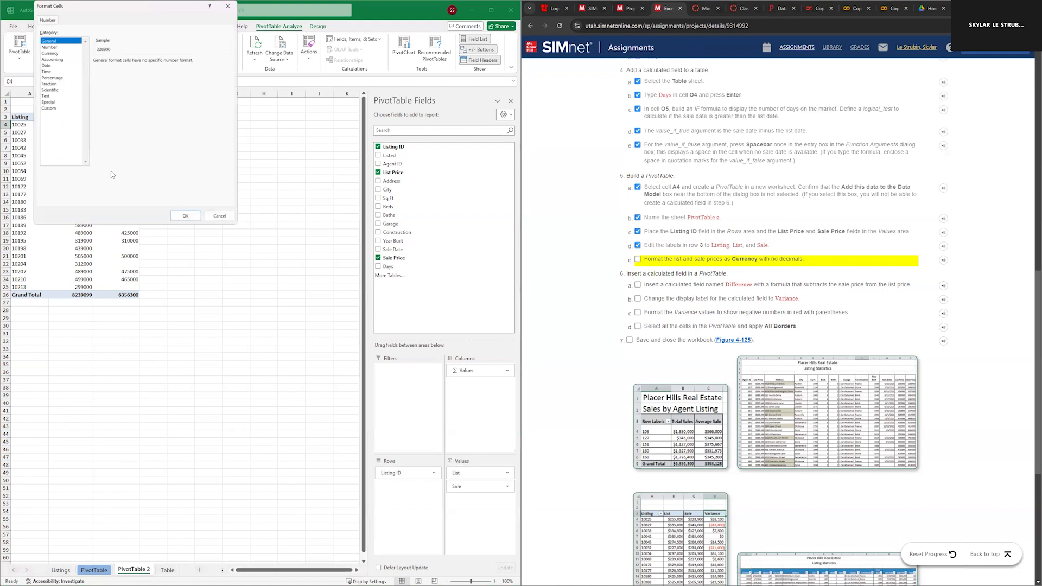
left_click(50, 53)
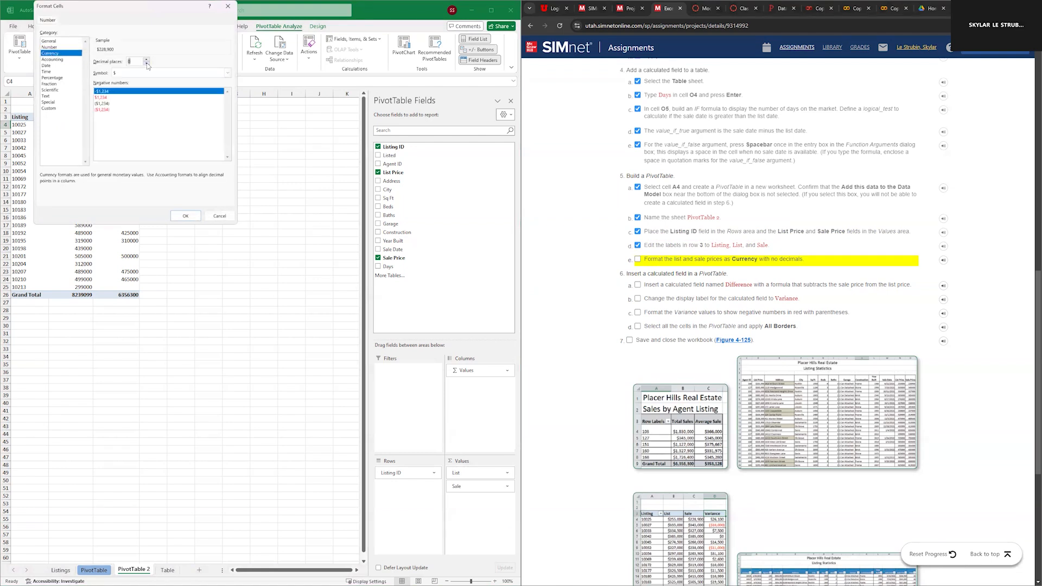
left_click(186, 215)
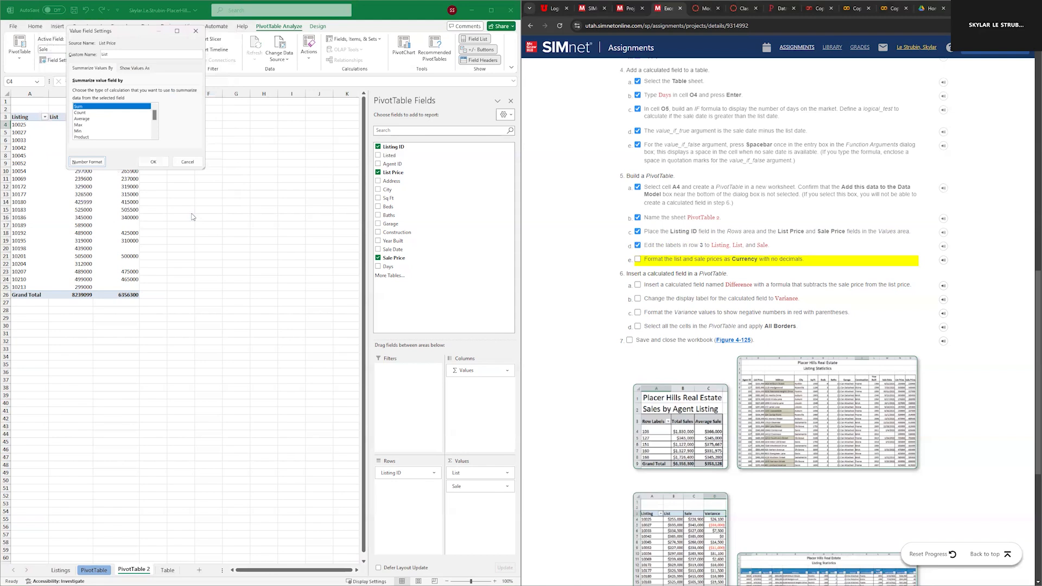
left_click(161, 162)
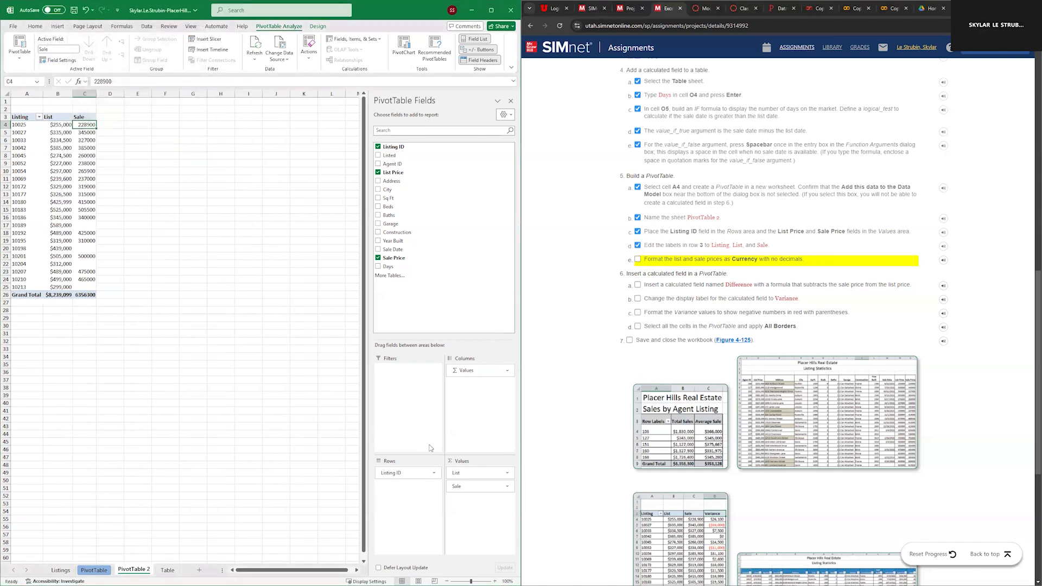
Step: Format the Sale value field as Currency with 0 decimal places and check off instruction 5e
left_click(505, 487)
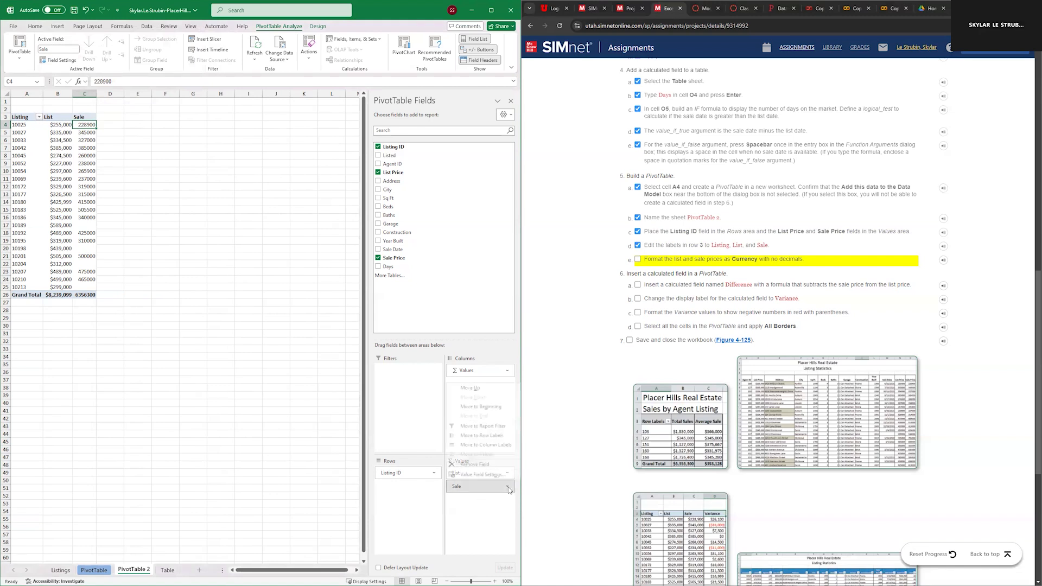
left_click(480, 475)
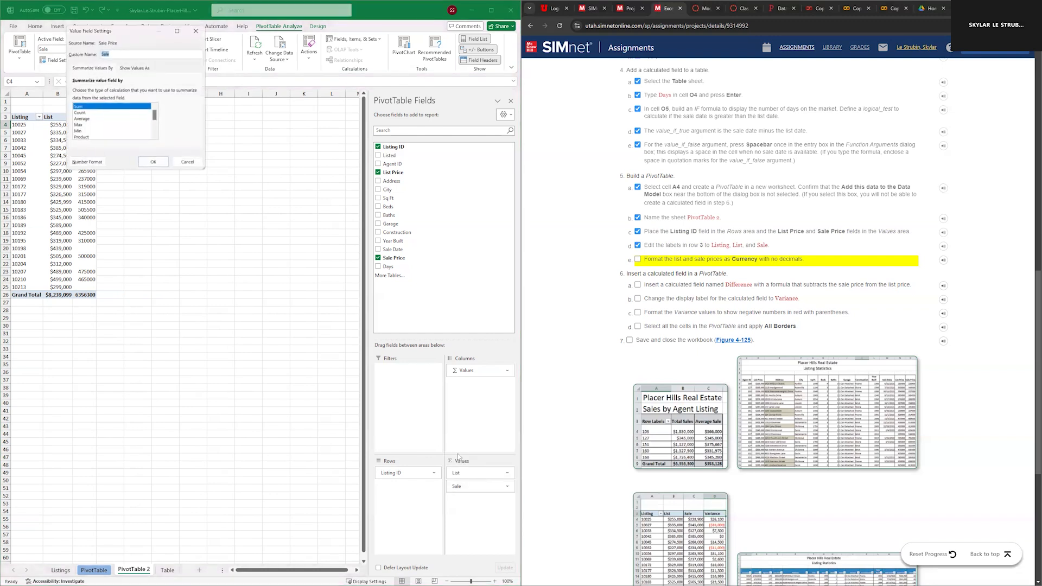
left_click(101, 162)
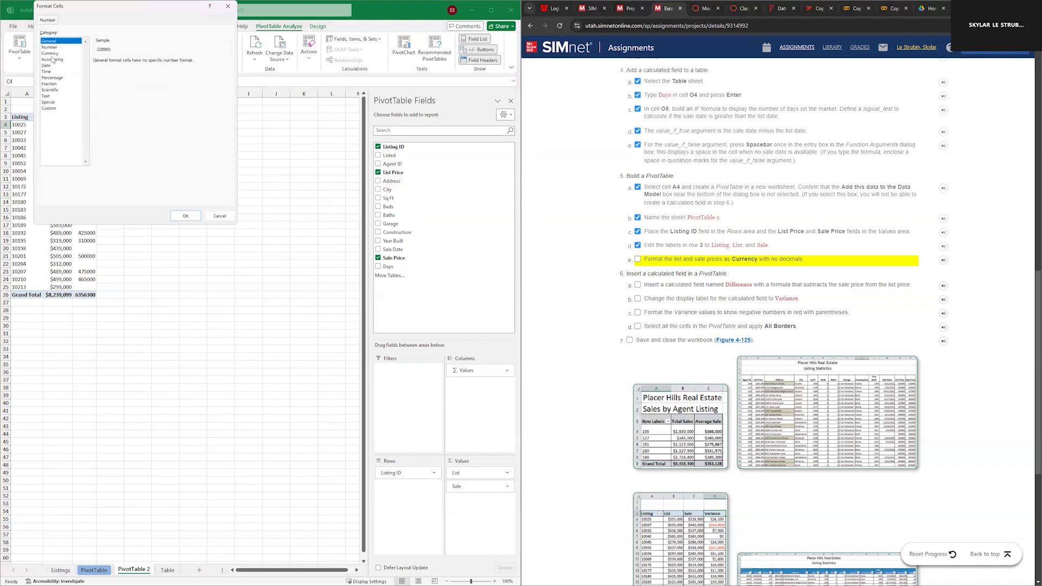
left_click(50, 53)
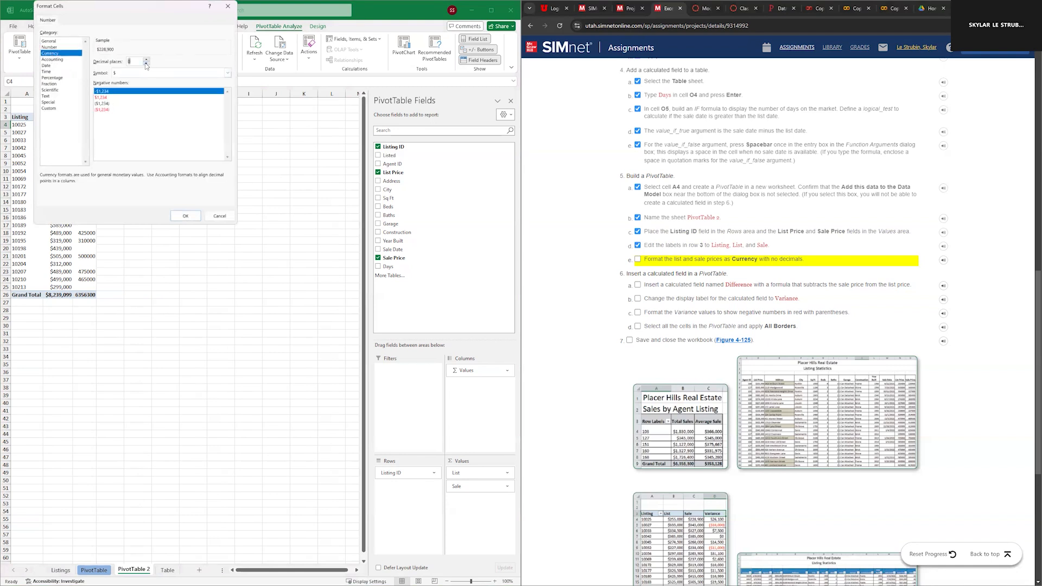
left_click(191, 215)
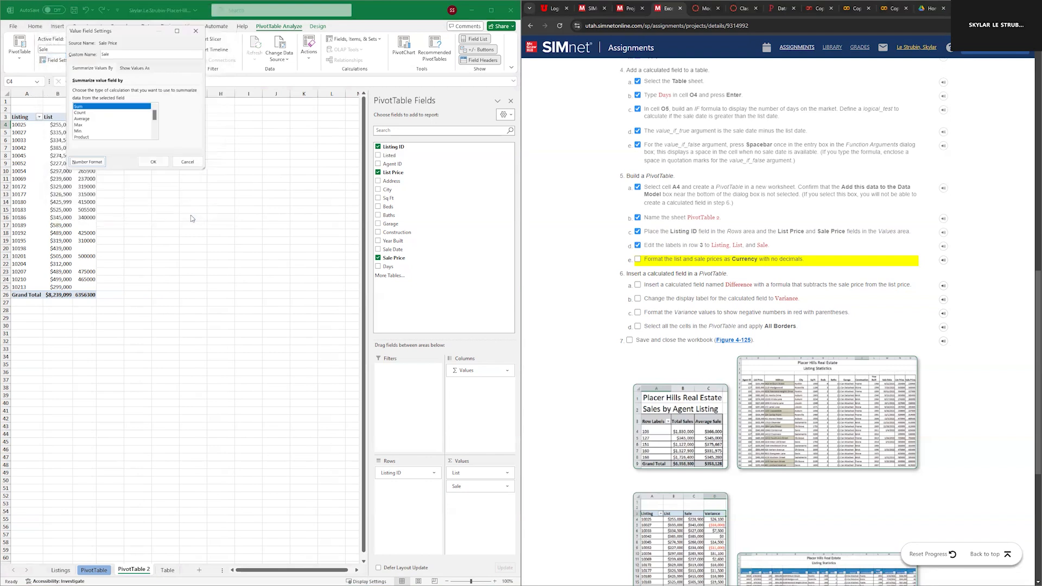
left_click(153, 161)
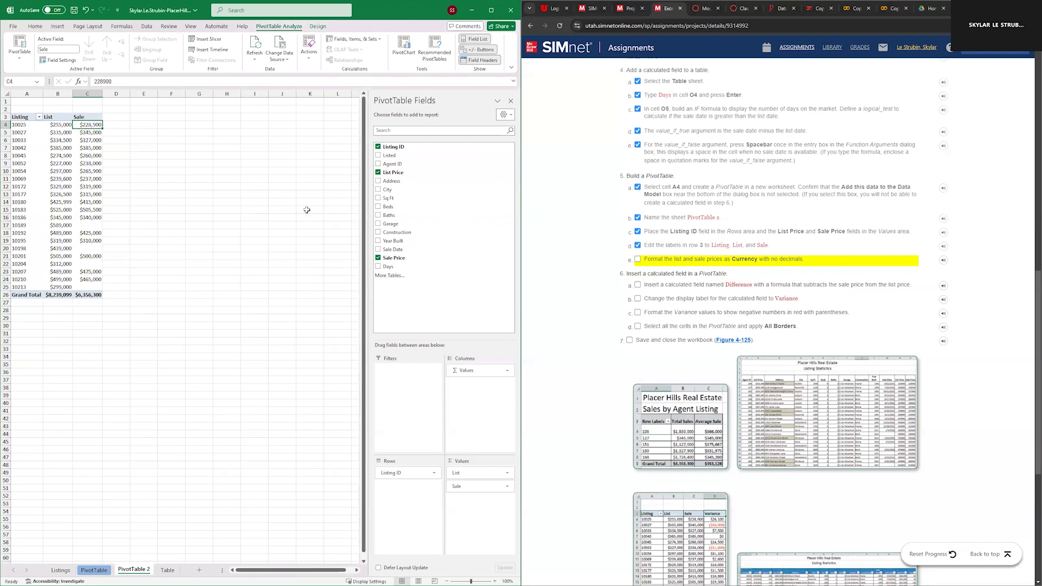
left_click(639, 262)
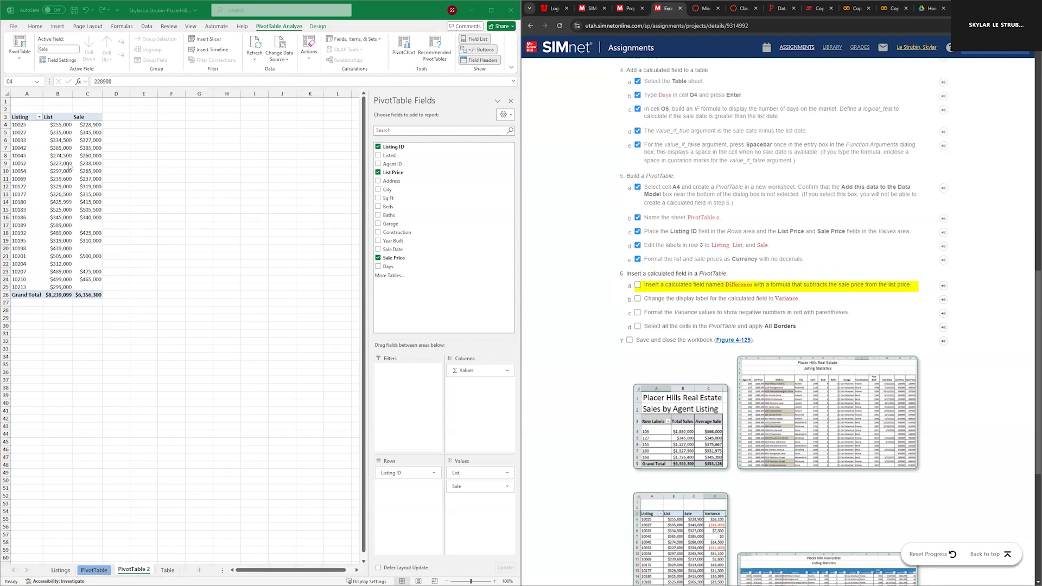
Step: Start a new calculated field in the PivotTable and name it Difference
left_click(46, 157)
left_click(60, 141)
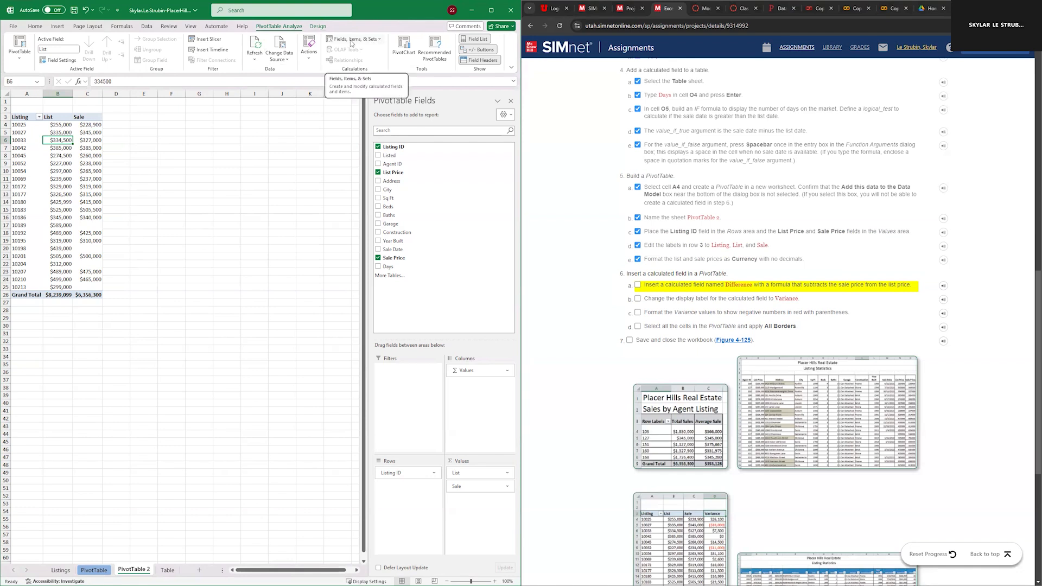
left_click(378, 42)
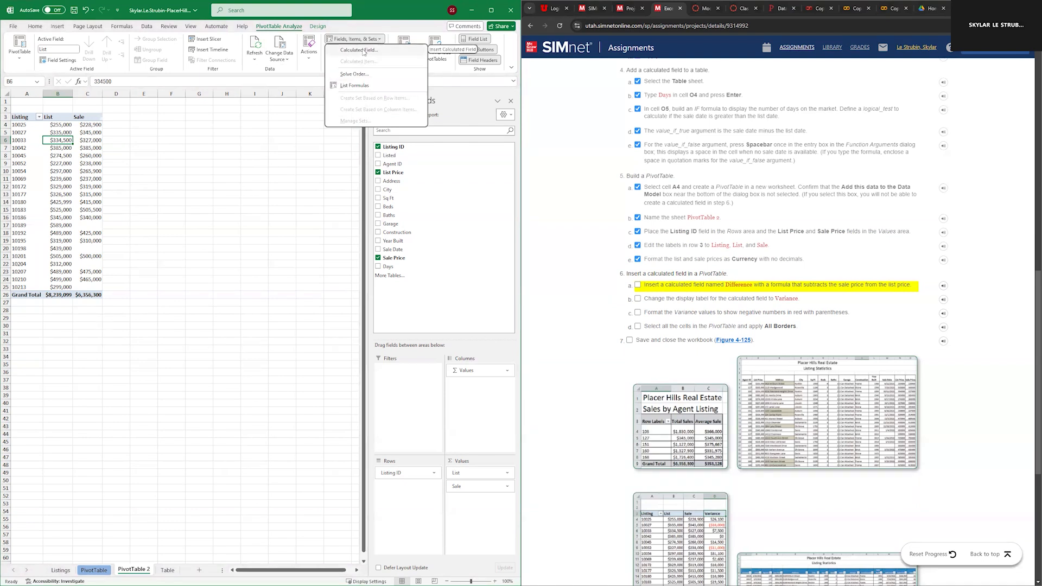
left_click(362, 51)
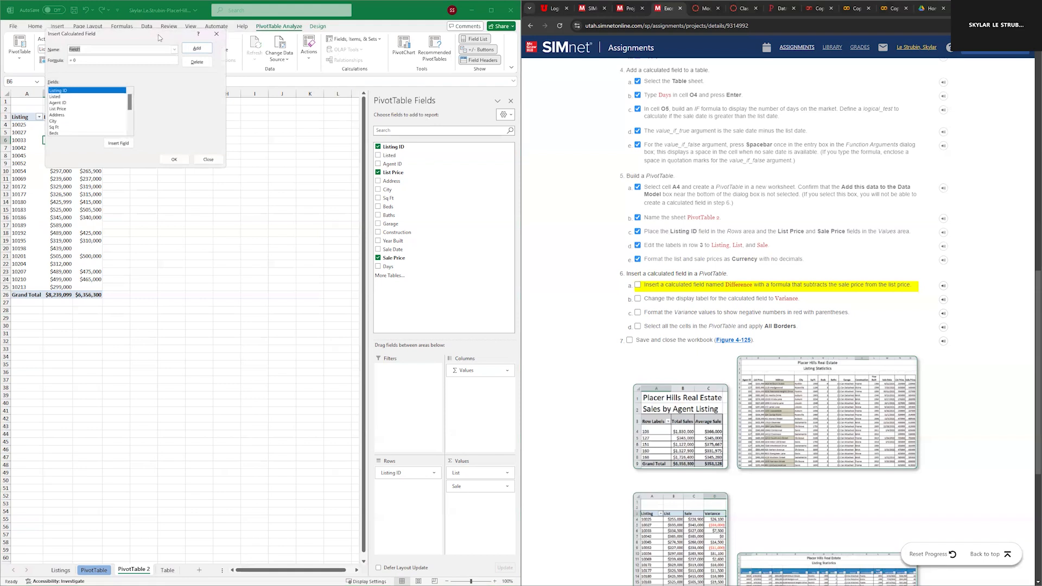
left_click_drag(152, 34, 284, 144)
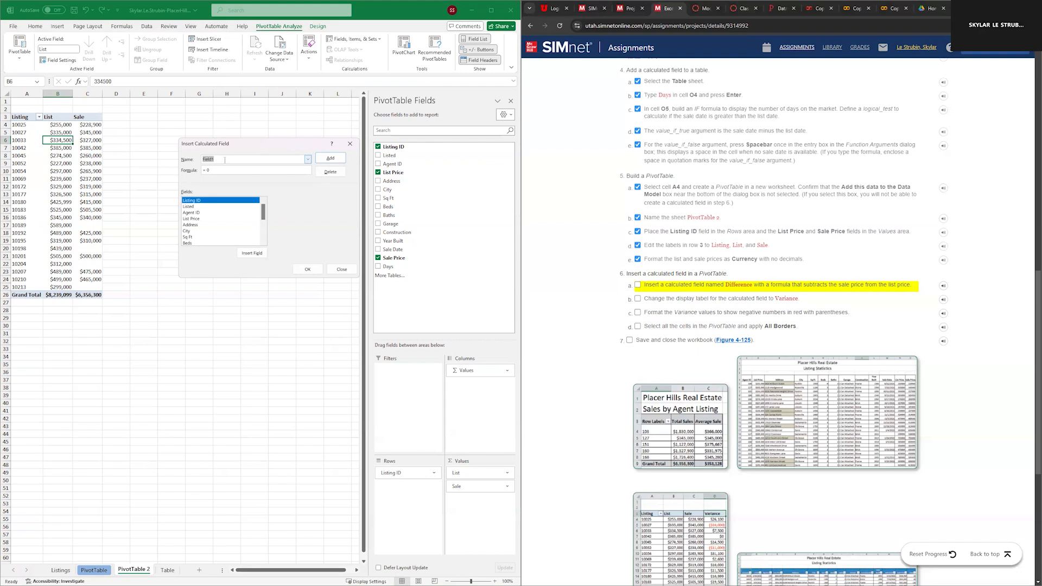
key("BackSpace")
type("Differnce")
Step: Set the calculated field's formula to 'List Price' - 'Sale Price' and insert it into the PivotTable
left_click(225, 169)
left_click(228, 172)
key("BackSpace")
left_click(194, 219)
left_click(258, 254)
double_click(193, 219)
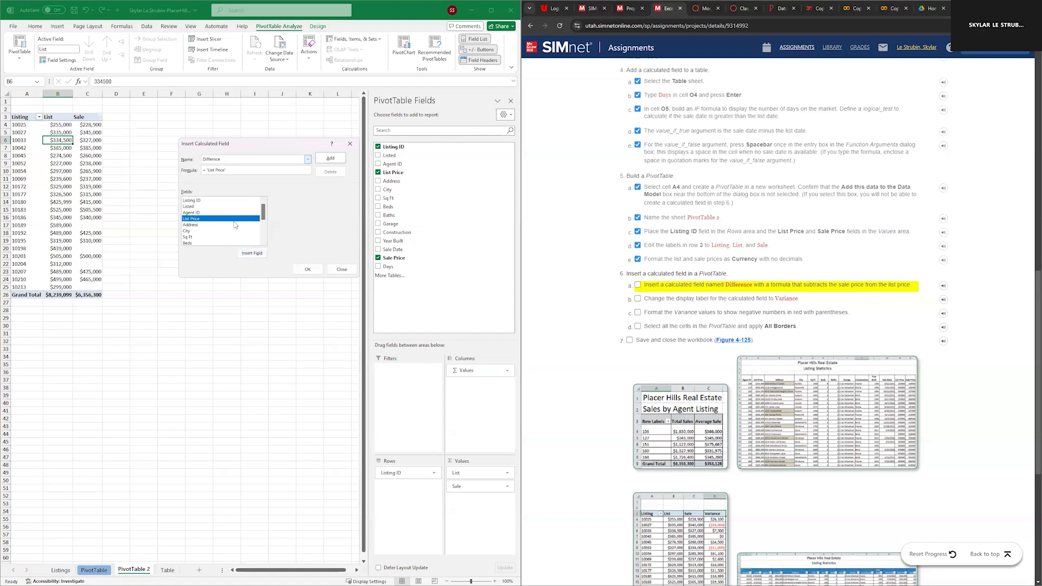
scroll(245, 225, "down", 3)
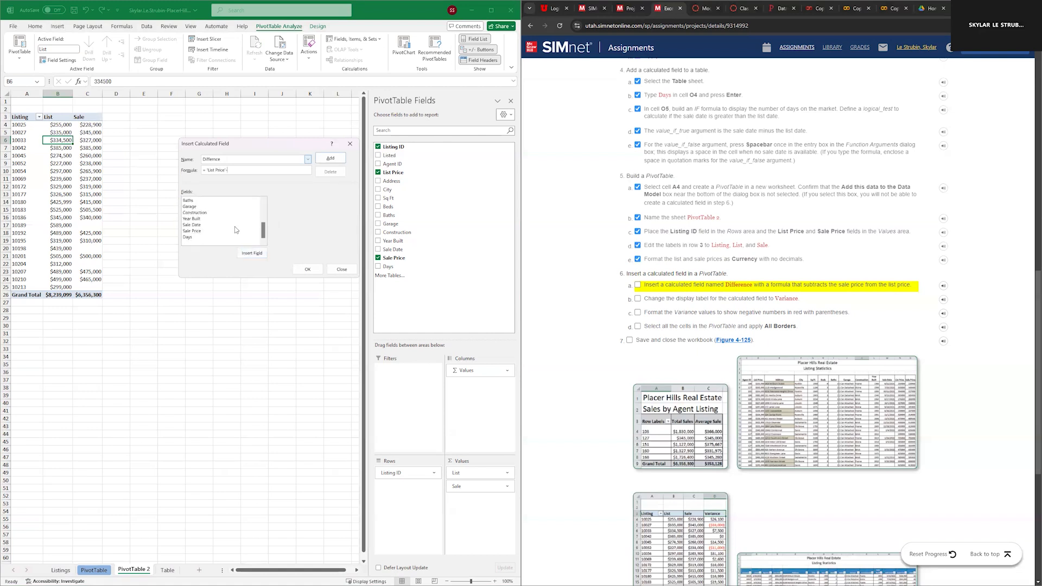
left_click(202, 232)
left_click(252, 253)
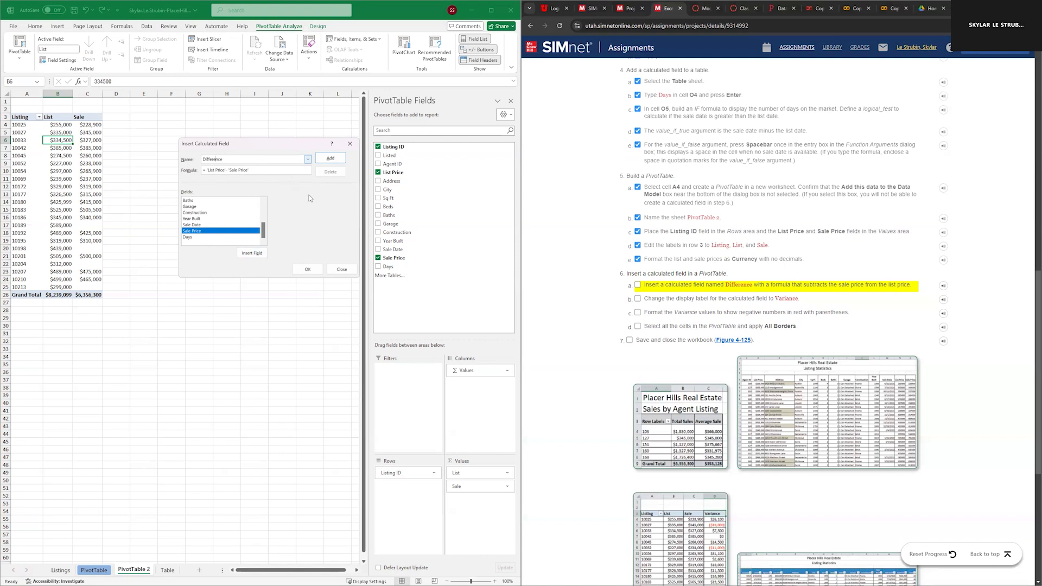
left_click(307, 269)
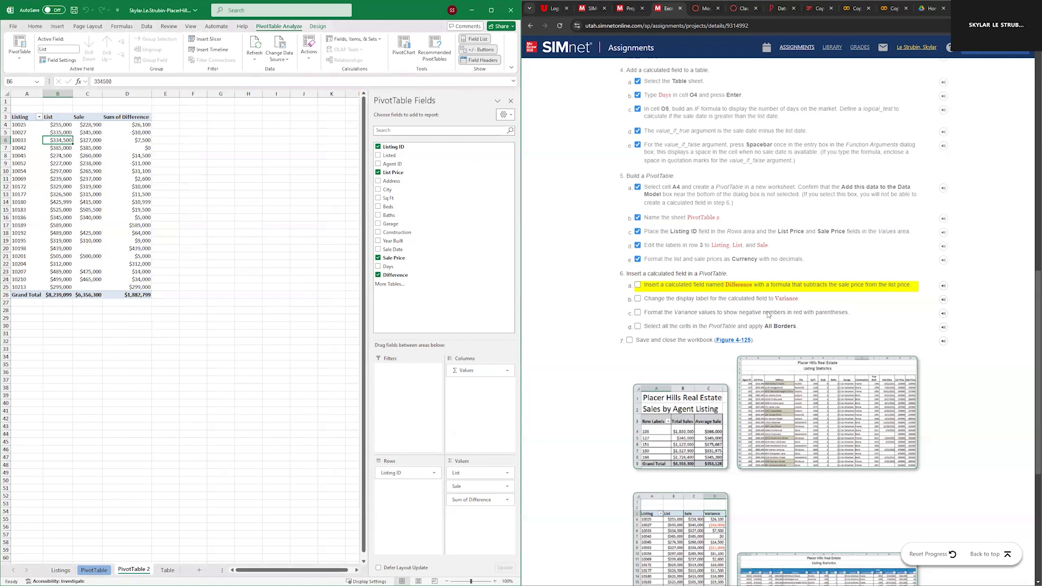
Step: Check off instruction 6a and change the calculated field's display label in cell D3 to Variance
left_click(638, 286)
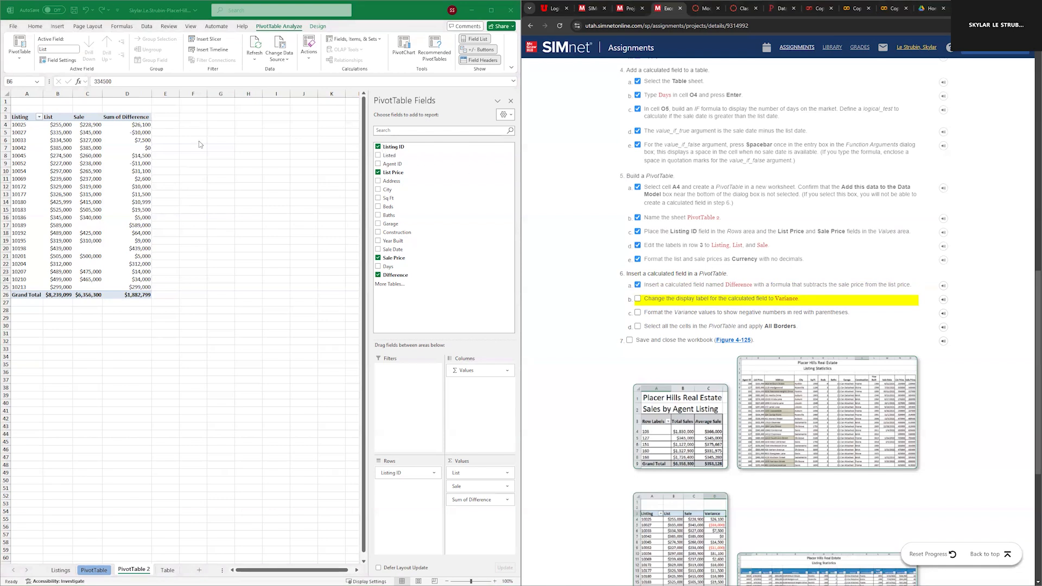
double_click(119, 117)
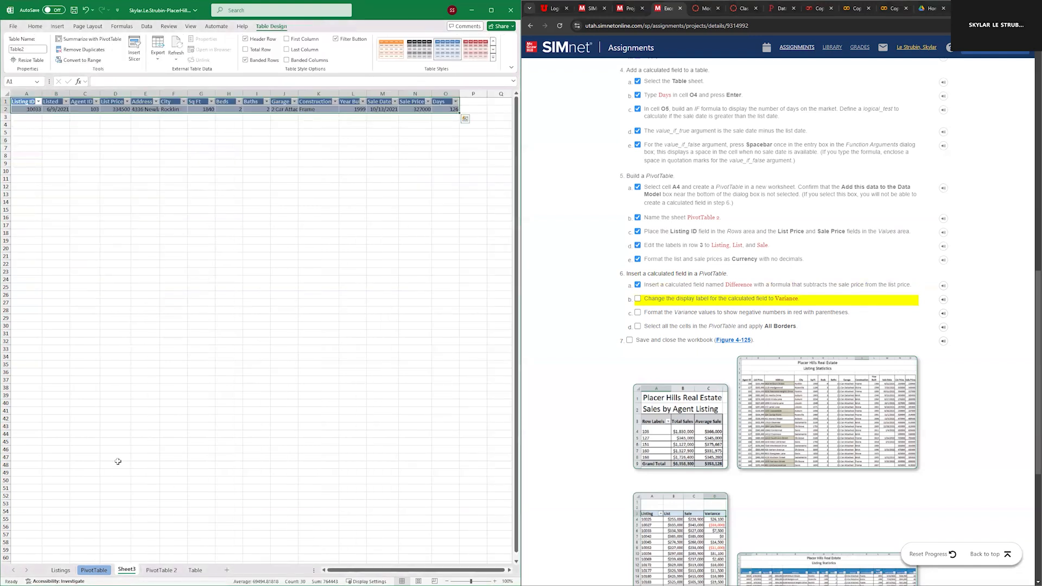
key("ctrl+z")
left_click(128, 118)
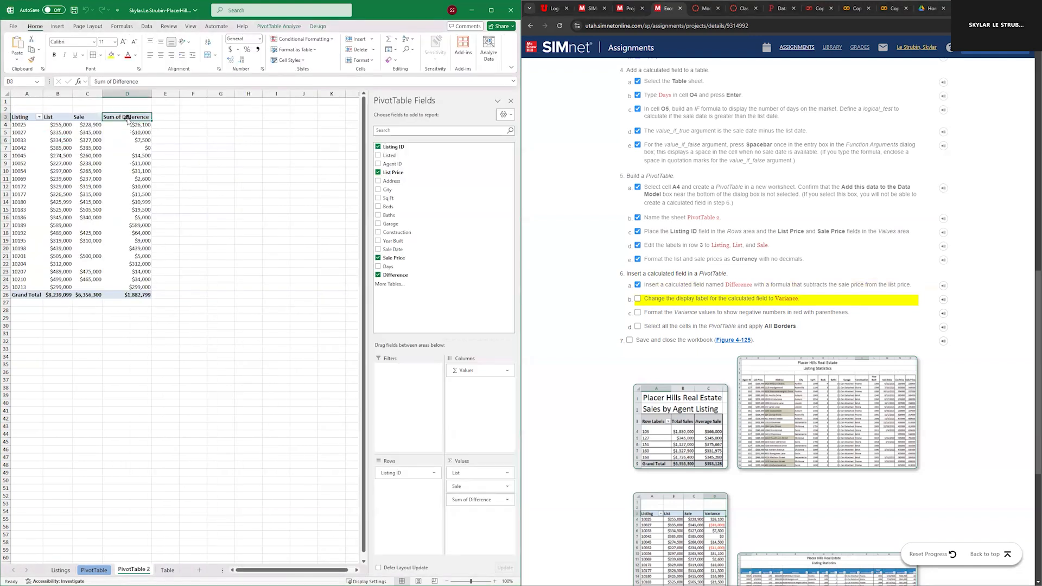
left_click_drag(138, 83, 88, 82)
type("V")
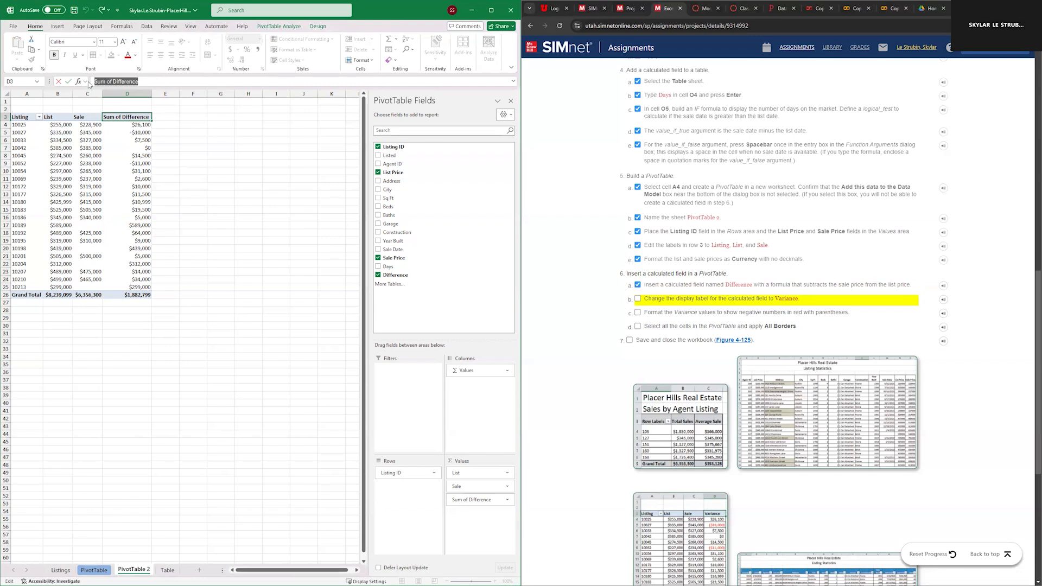
type("ariance")
left_click(193, 148)
Step: Check the Variance field's custom name in its value field settings and check off instruction 6b
left_click(126, 117)
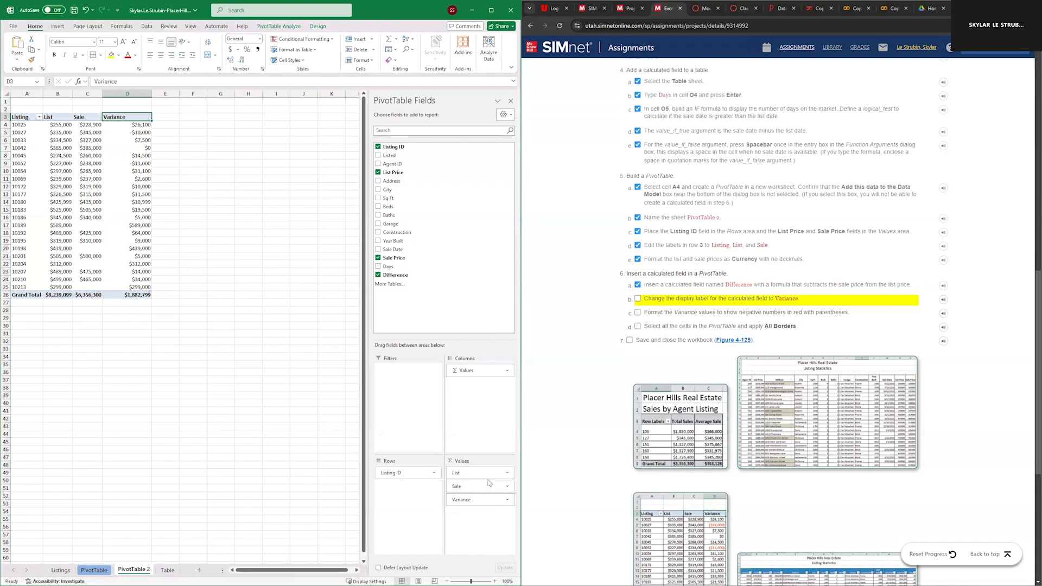
left_click(506, 500)
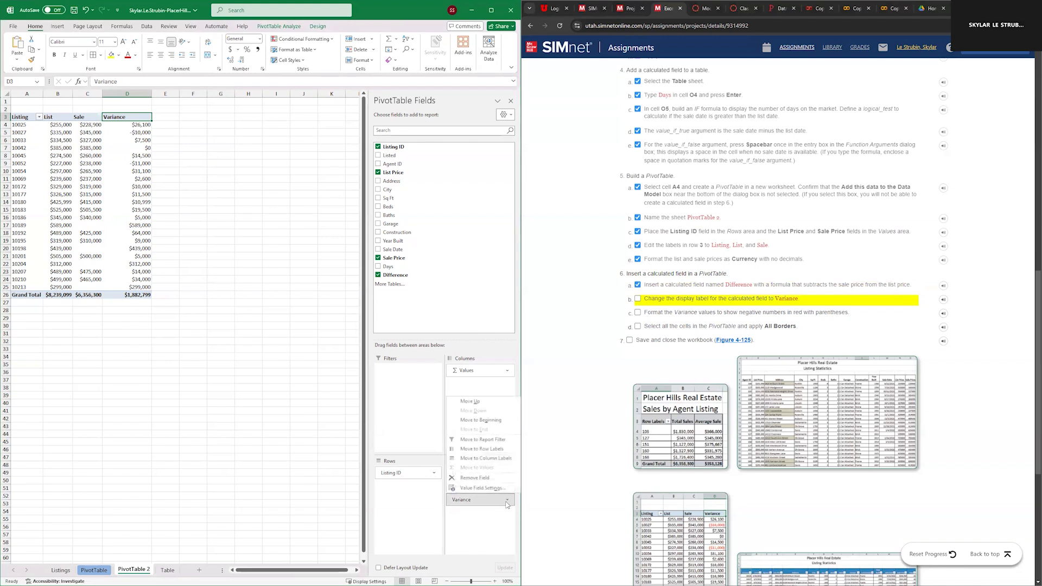
left_click(489, 488)
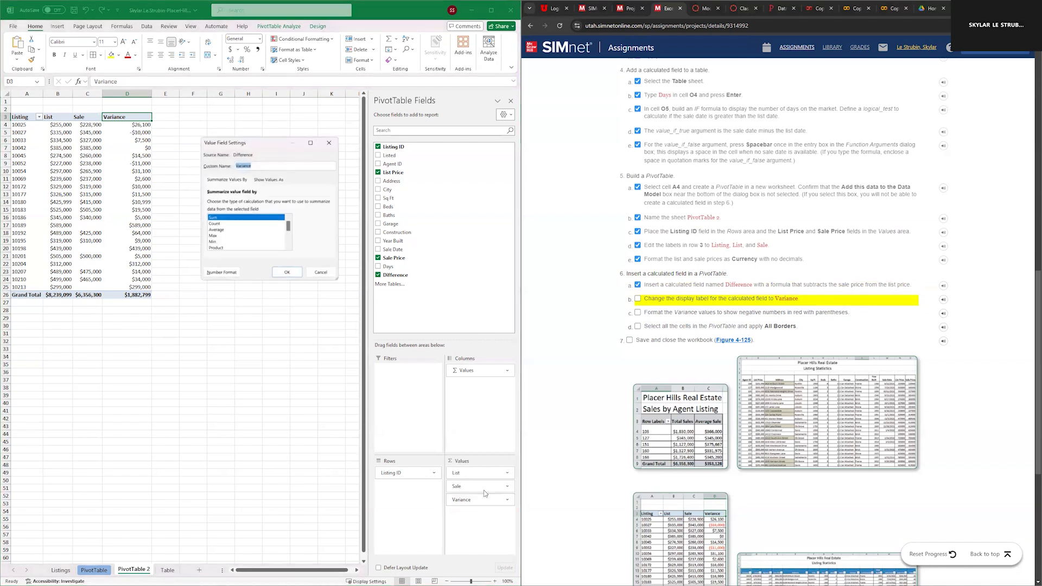
left_click(329, 139)
left_click(638, 299)
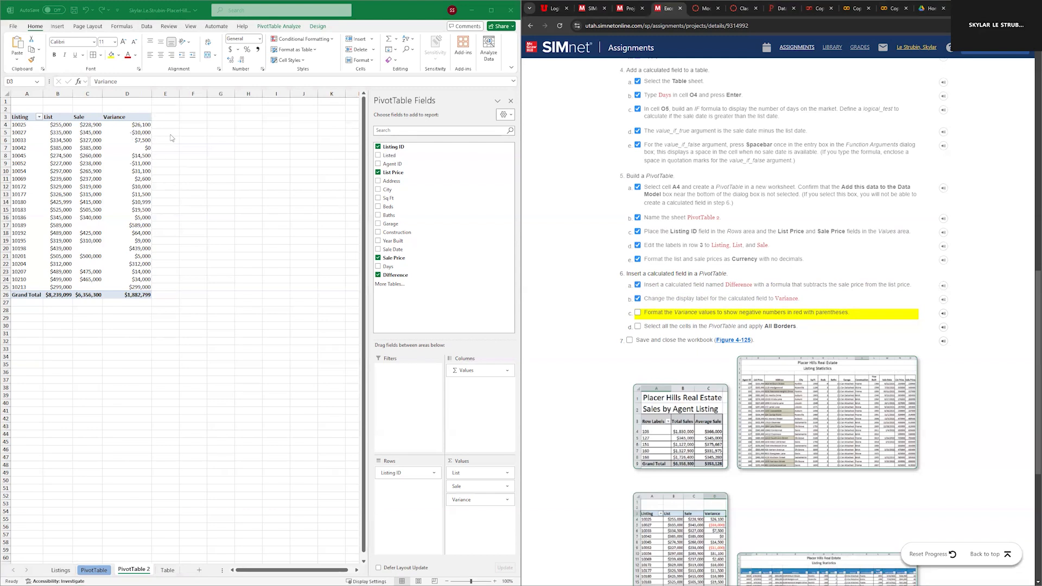
Step: Format the Variance field's Currency values to show negative numbers in red with parentheses and check off instruction 6c
left_click(508, 501)
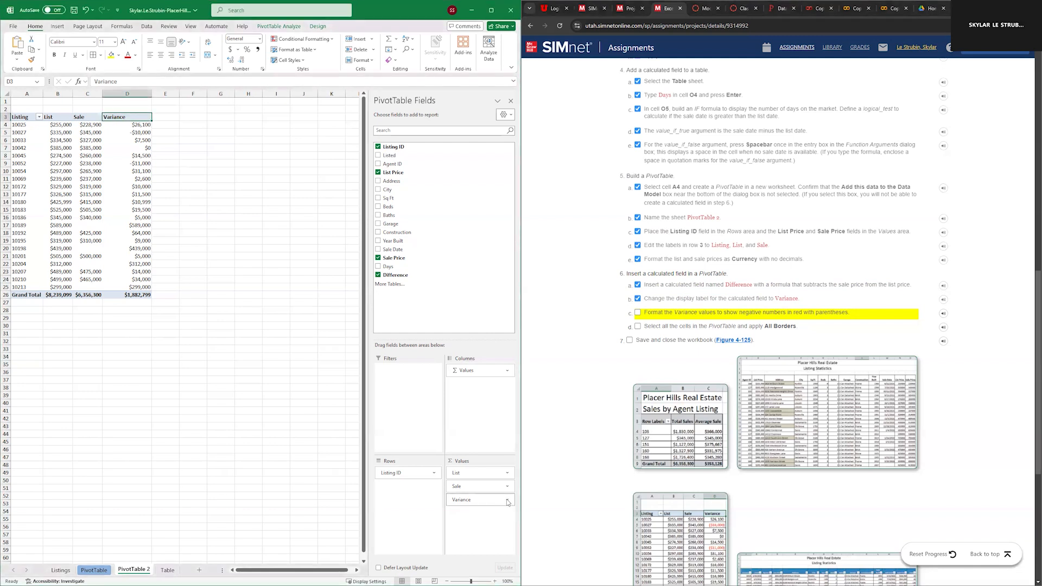
left_click(507, 501)
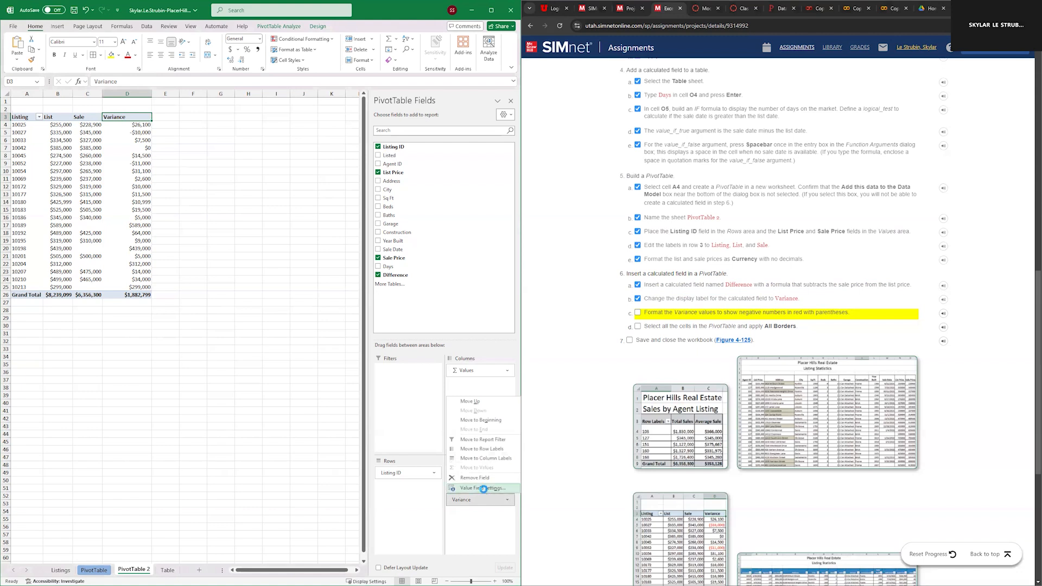
left_click(483, 489)
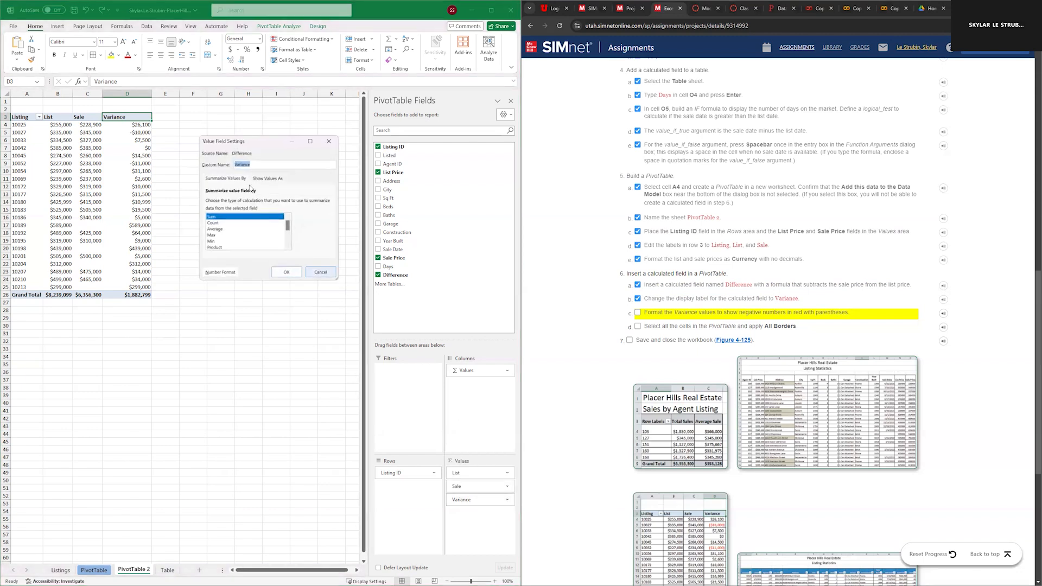
left_click(221, 272)
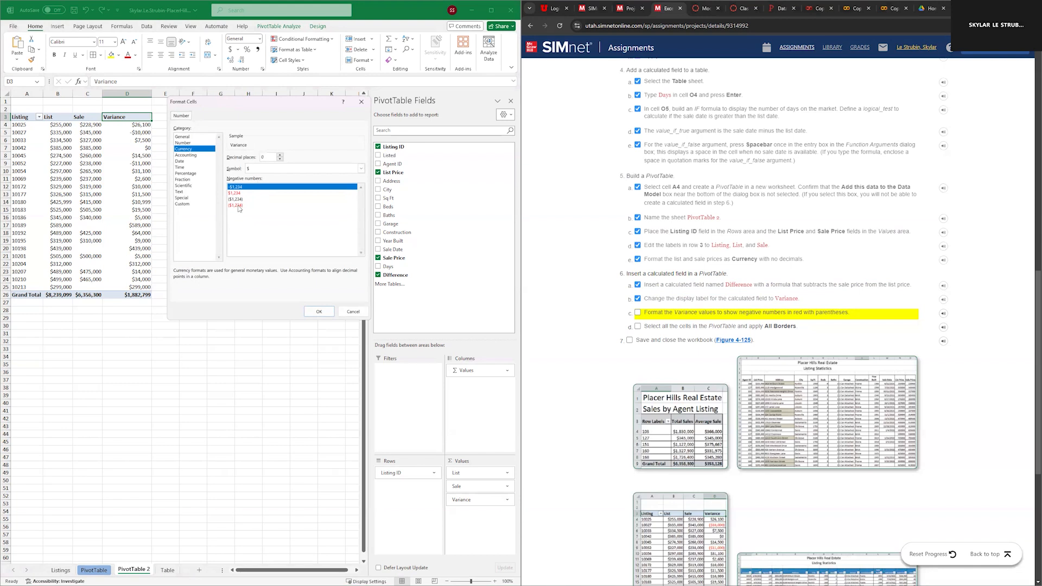
left_click(237, 205)
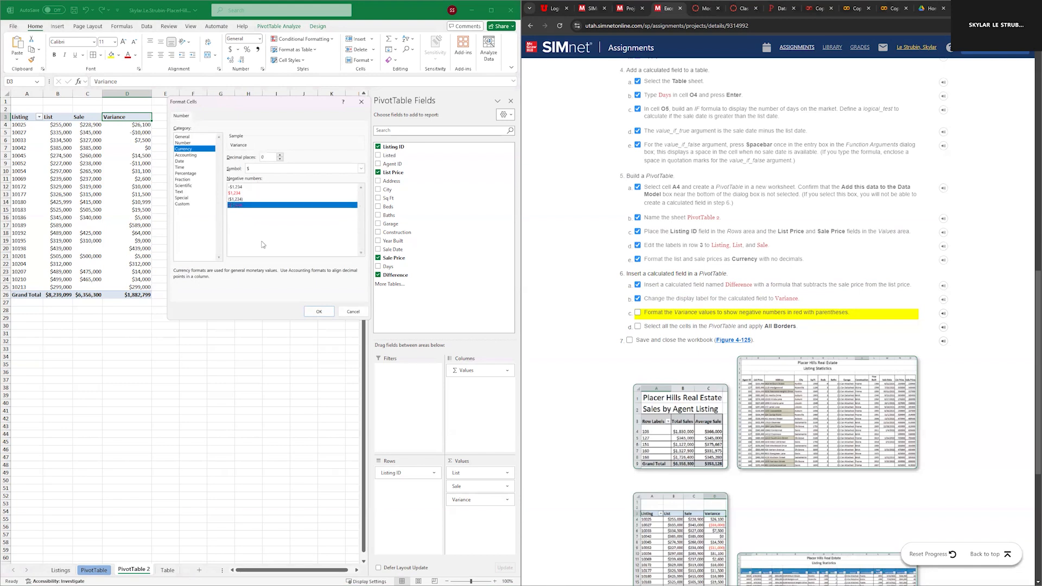
left_click(319, 312)
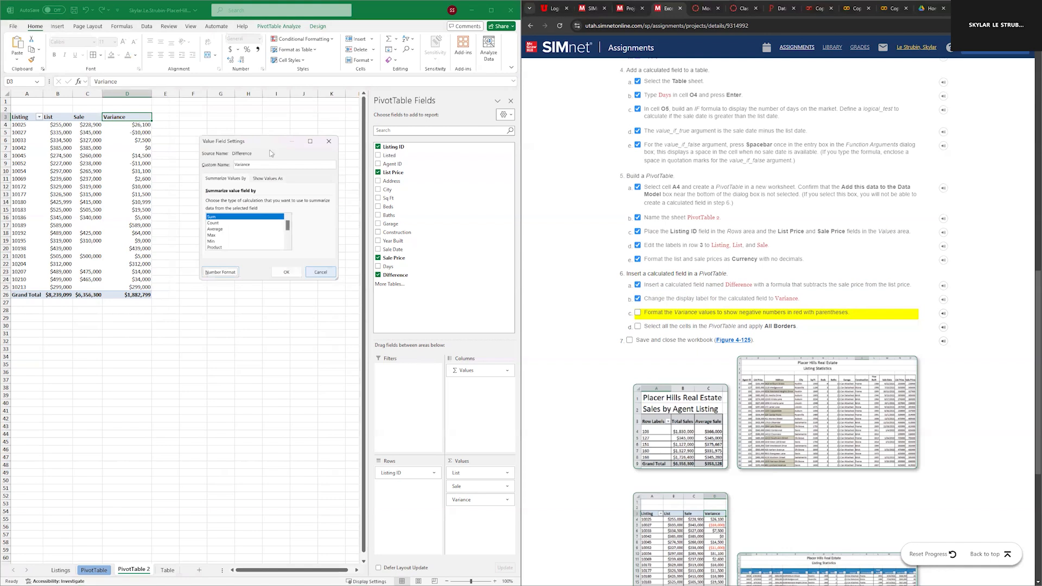
left_click(283, 272)
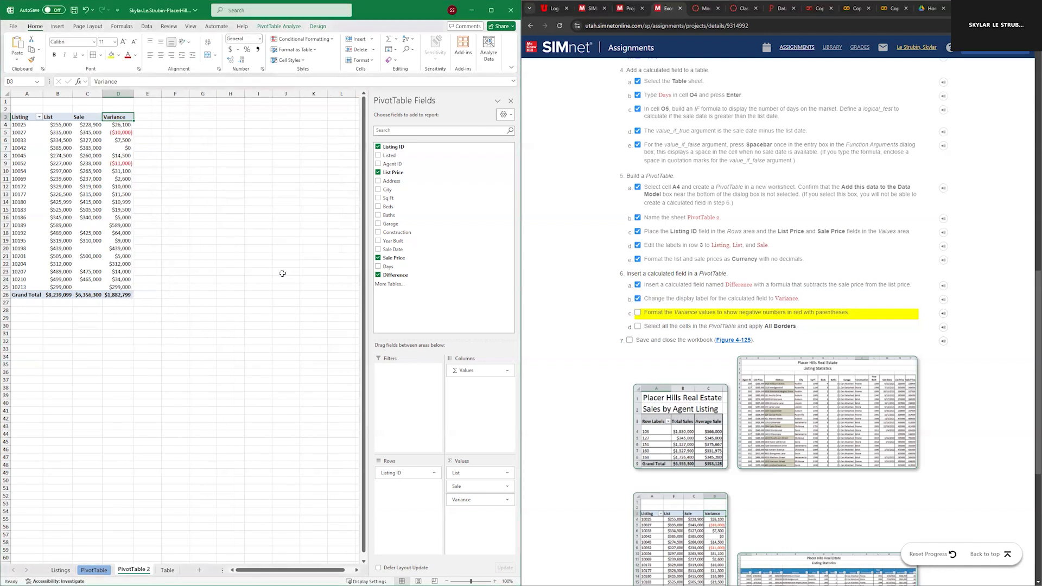
left_click(119, 133)
left_click(119, 163)
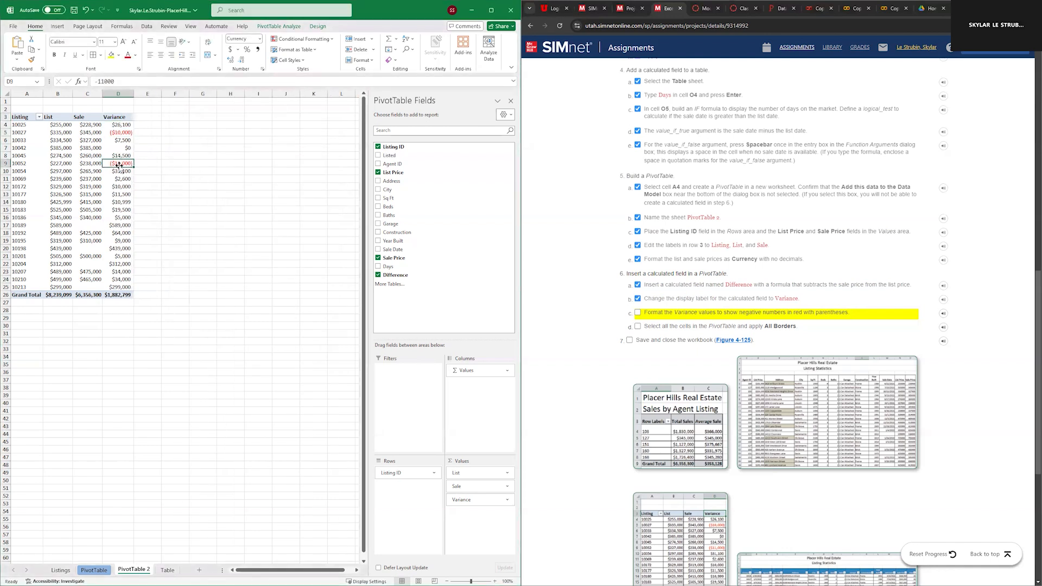
left_click(123, 133)
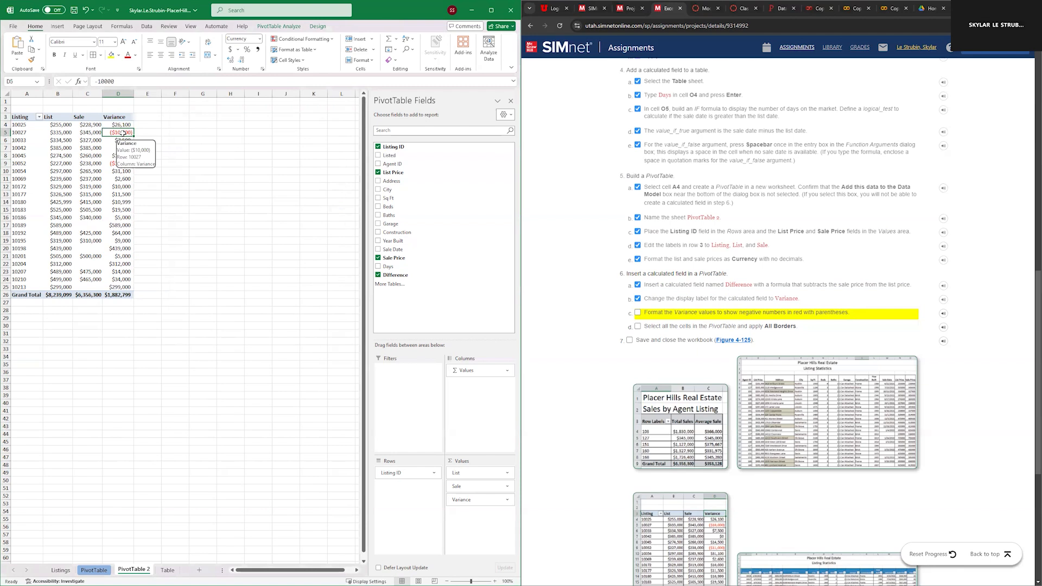
left_click(174, 126)
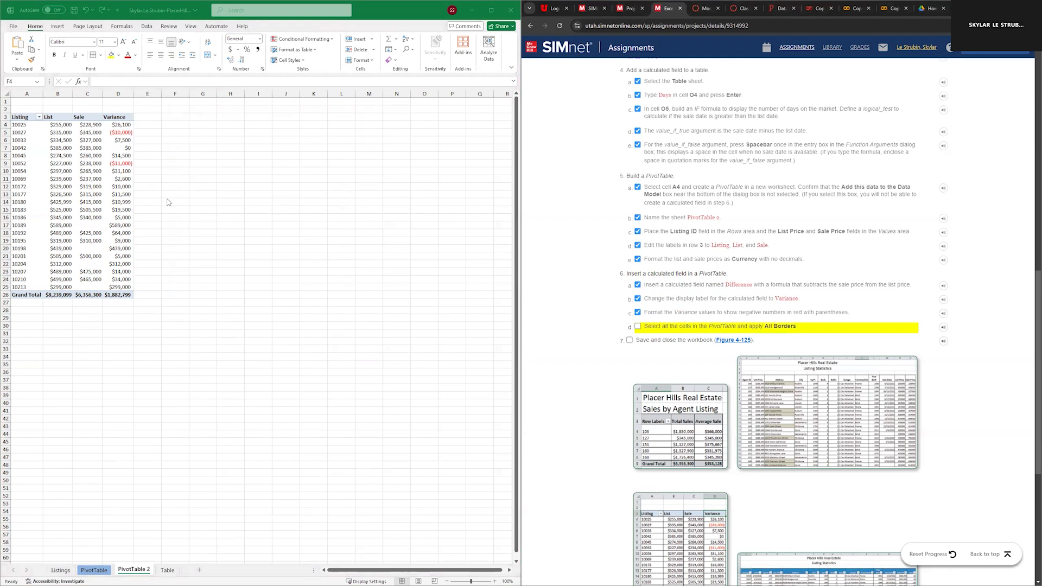
Step: Apply All Borders to the whole PivotTable, A3:D26, and check off instruction 6d
left_click(22, 117)
left_click_drag(22, 116, 127, 296)
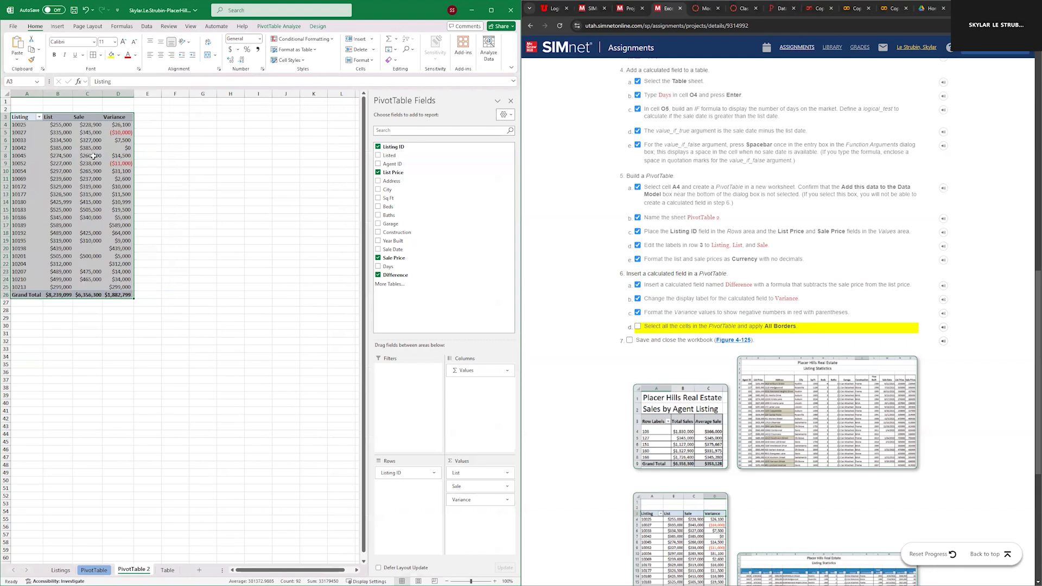
left_click(92, 55)
left_click(168, 171)
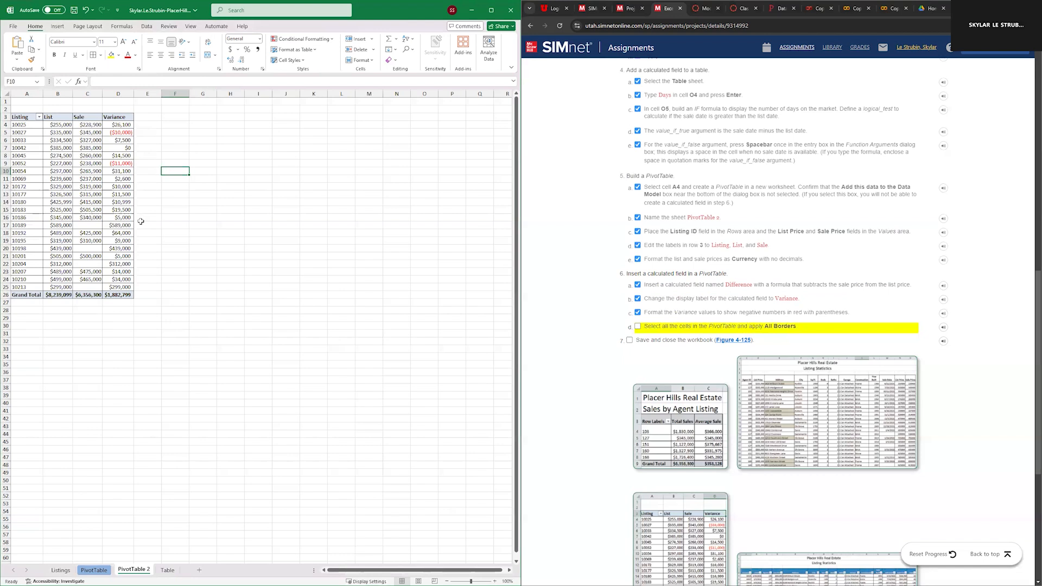
left_click(638, 327)
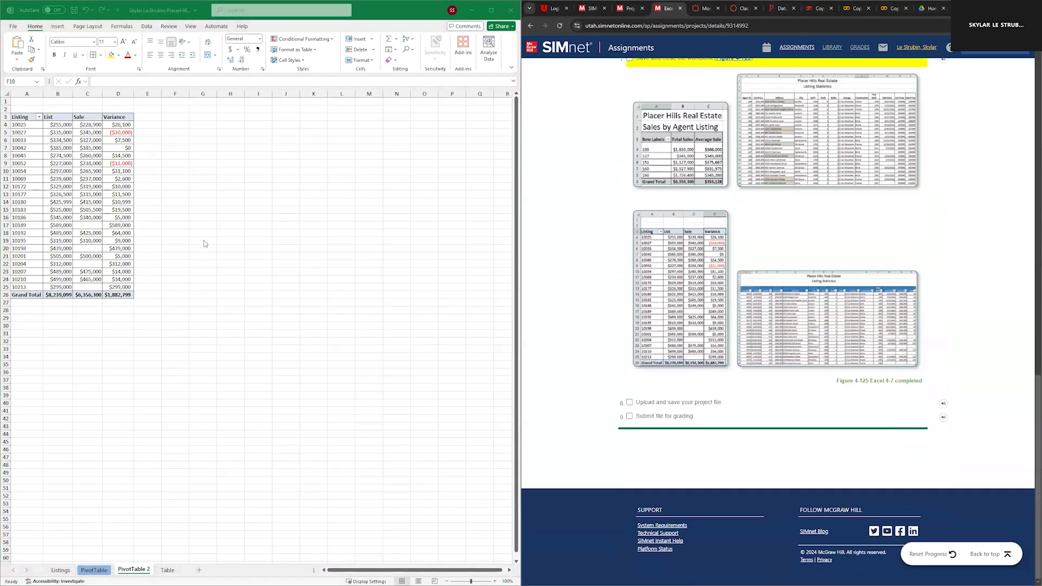
Step: Save the workbook under its current name as an Excel Workbook in the Documents folder
left_click(14, 28)
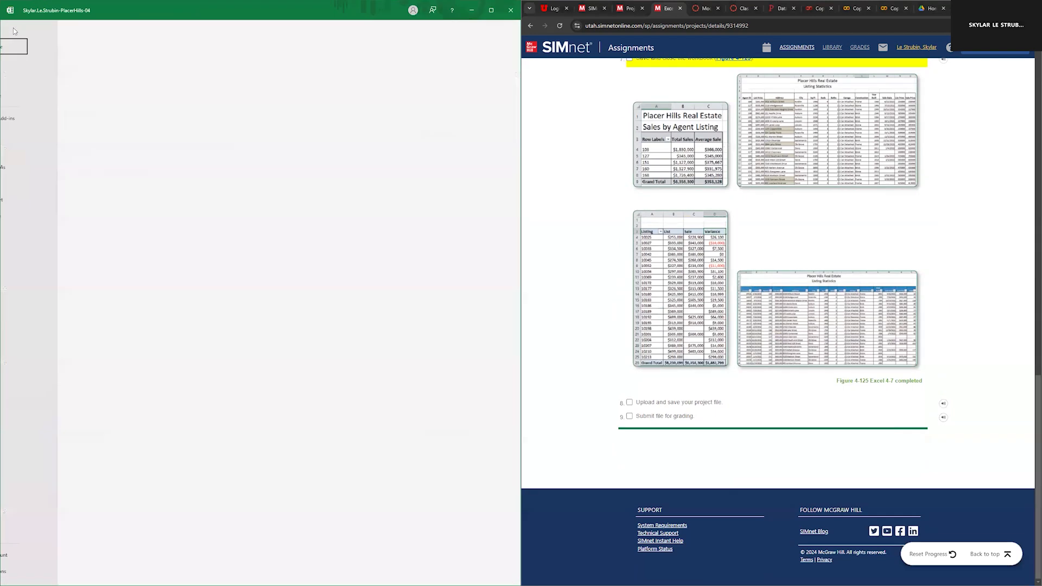
left_click(26, 166)
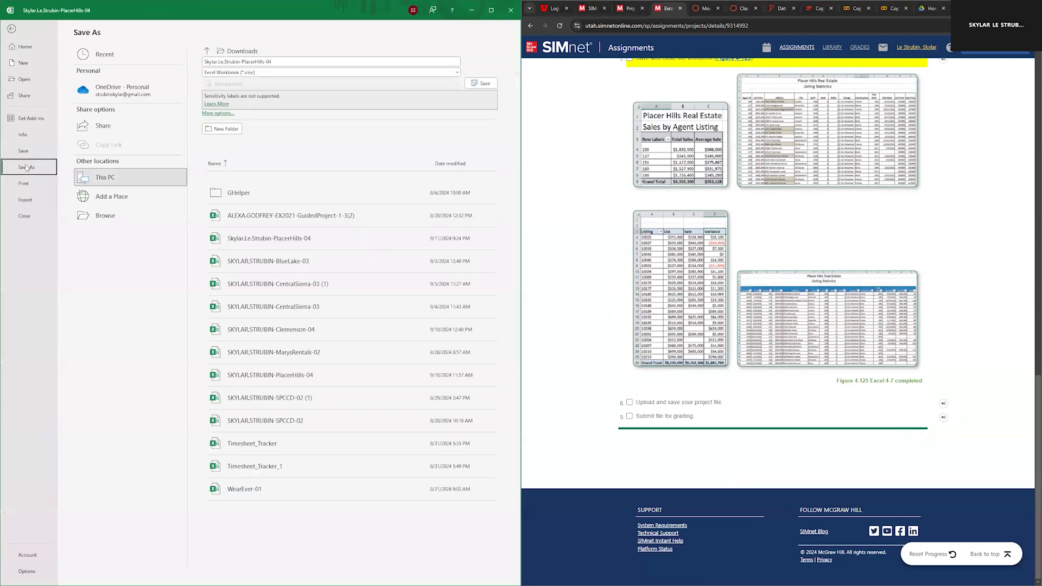
left_click(104, 216)
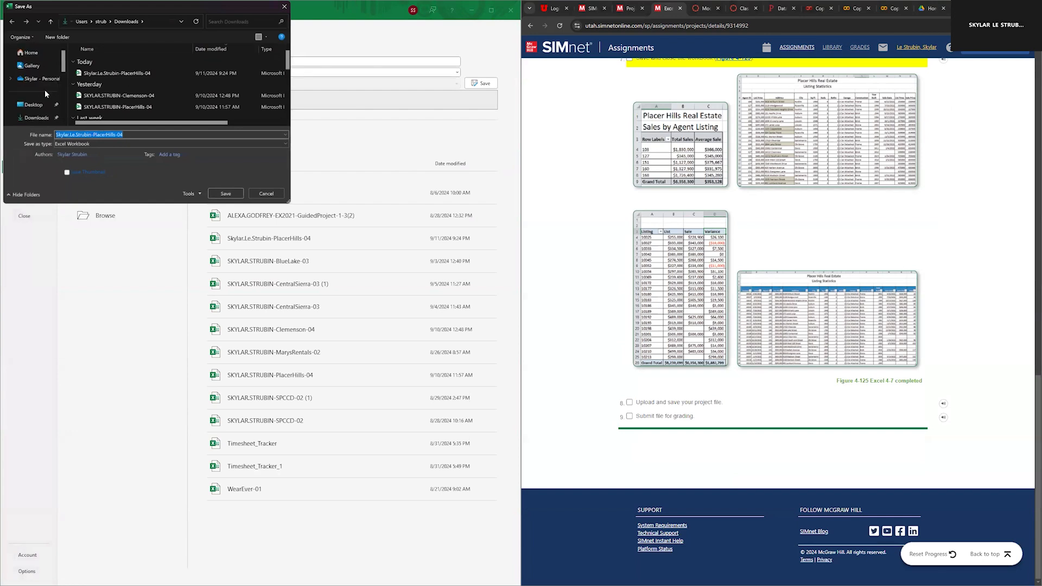
scroll(30, 84, "up", 2)
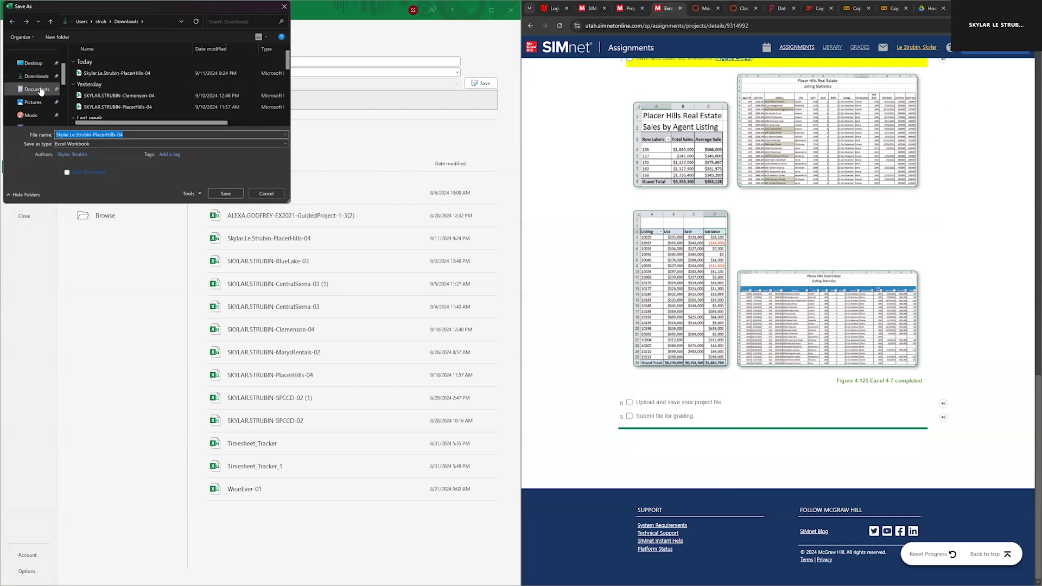
left_click(38, 90)
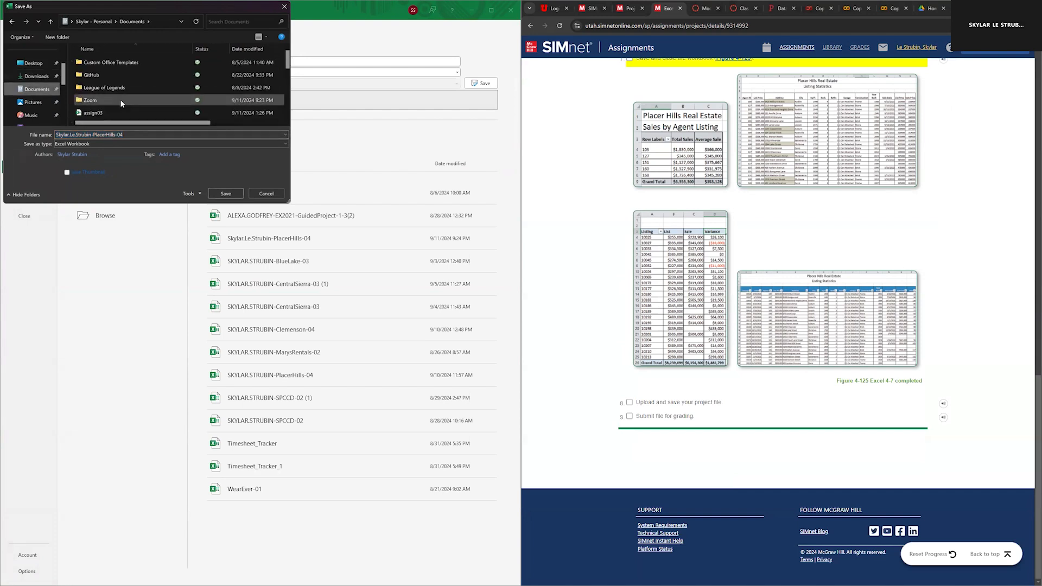
scroll(128, 102, "down", 5)
left_click(226, 193)
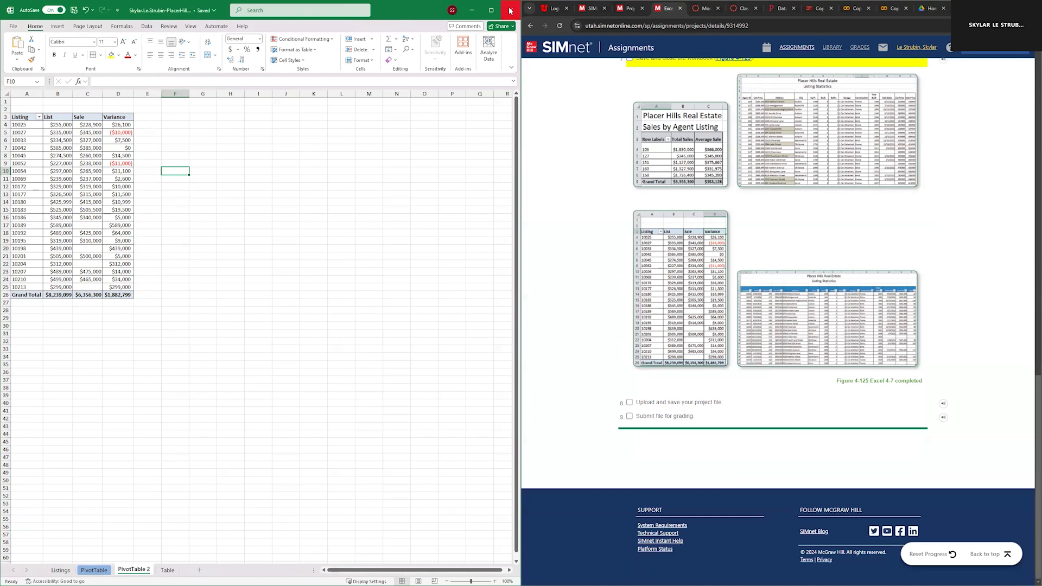
Step: Review the project instructions and the finished Table, PivotTable and Listings sheets, including the Days formula in cell O5
scroll(698, 279, "up", 1)
scroll(698, 279, "up", 5)
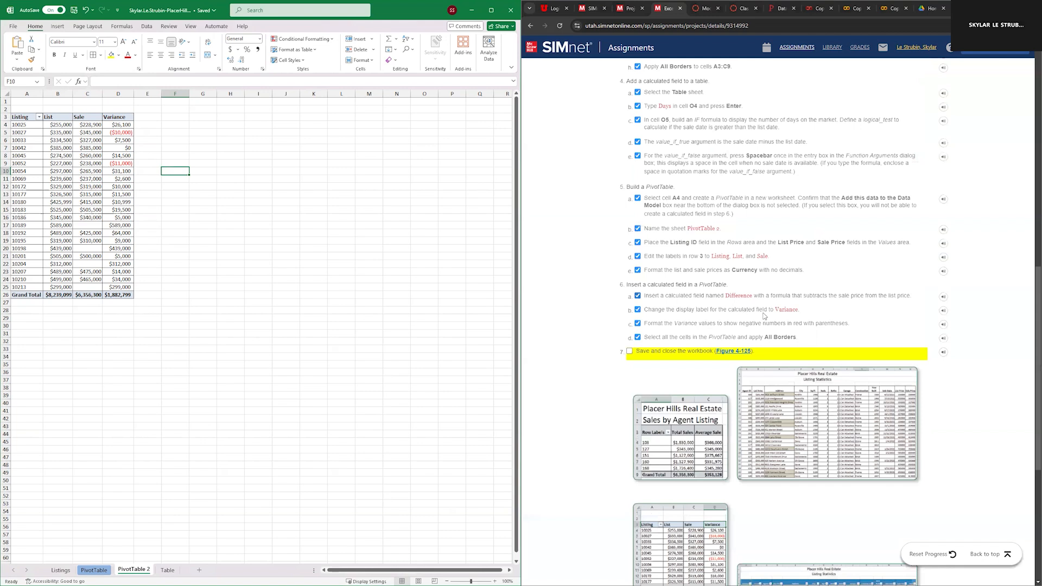
scroll(763, 315, "up", 15)
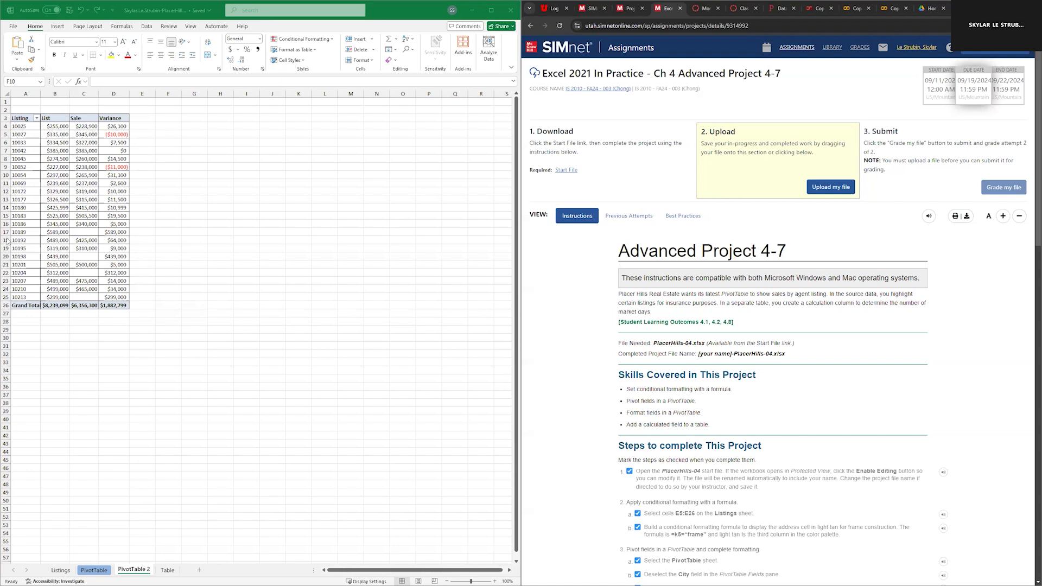
left_click(170, 571)
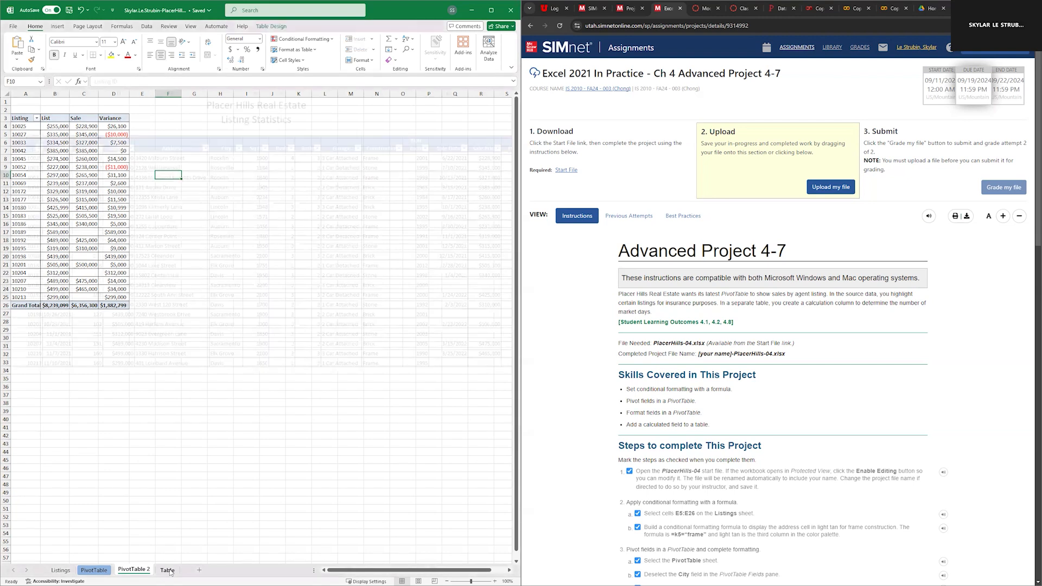
left_click_drag(337, 570, 353, 571)
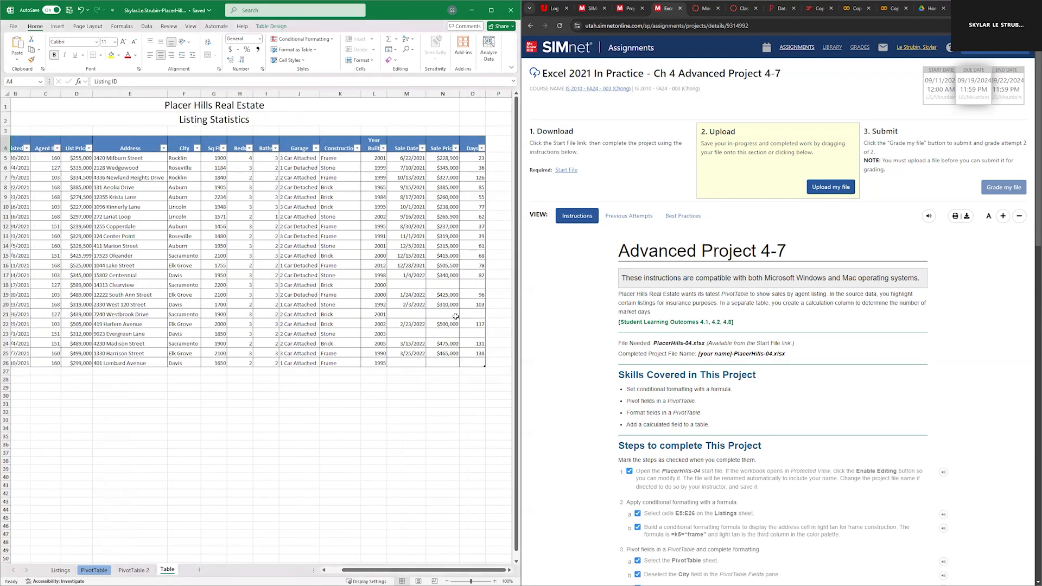
left_click(474, 159)
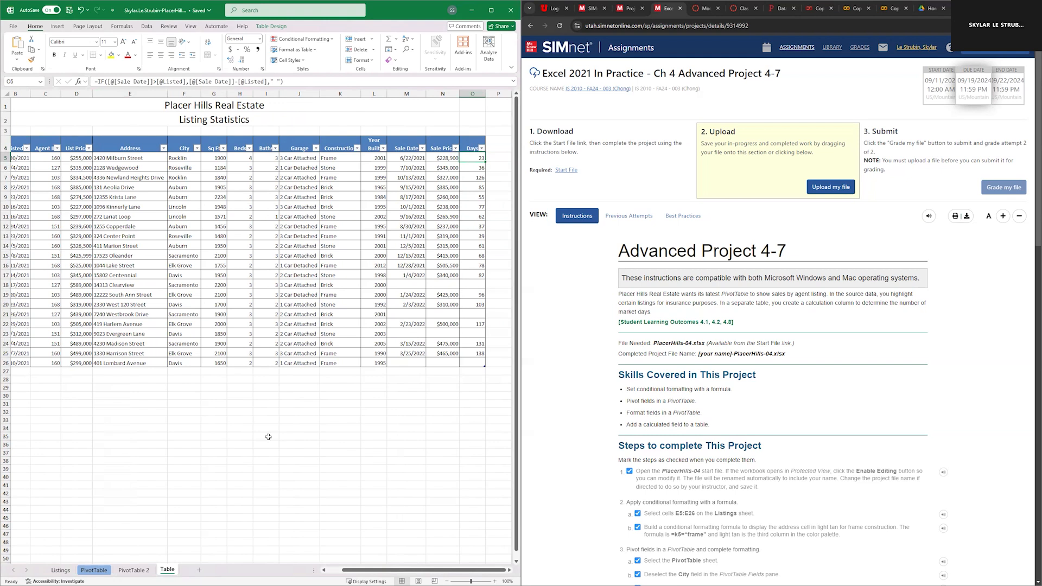
left_click_drag(371, 571, 357, 571)
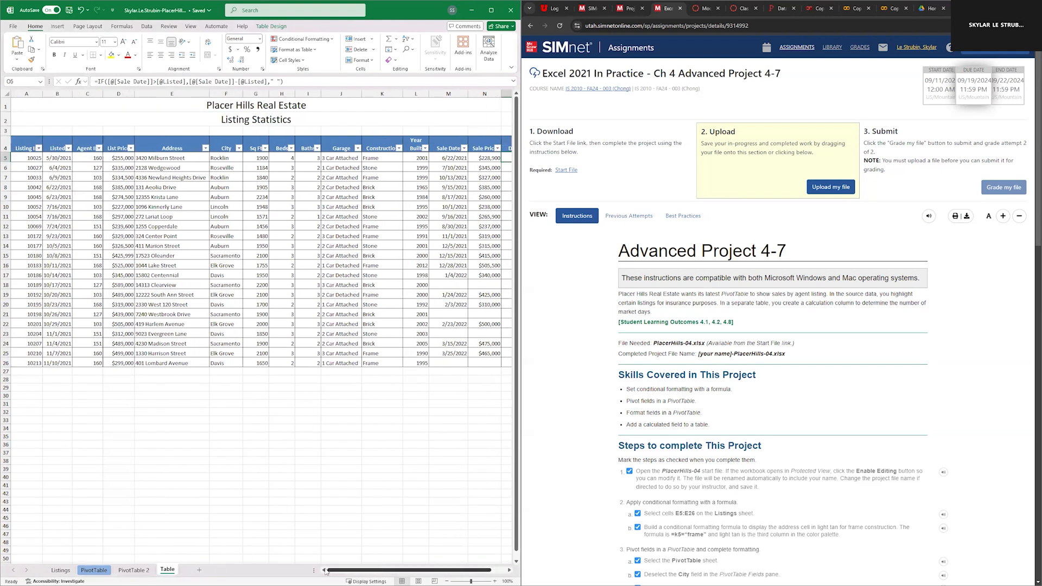
left_click(94, 570)
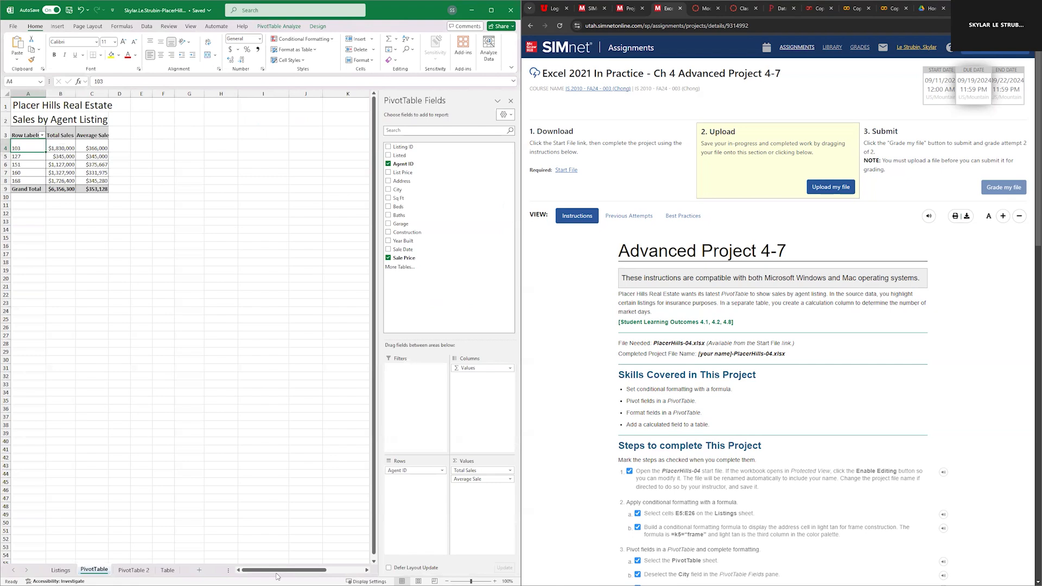
left_click(60, 571)
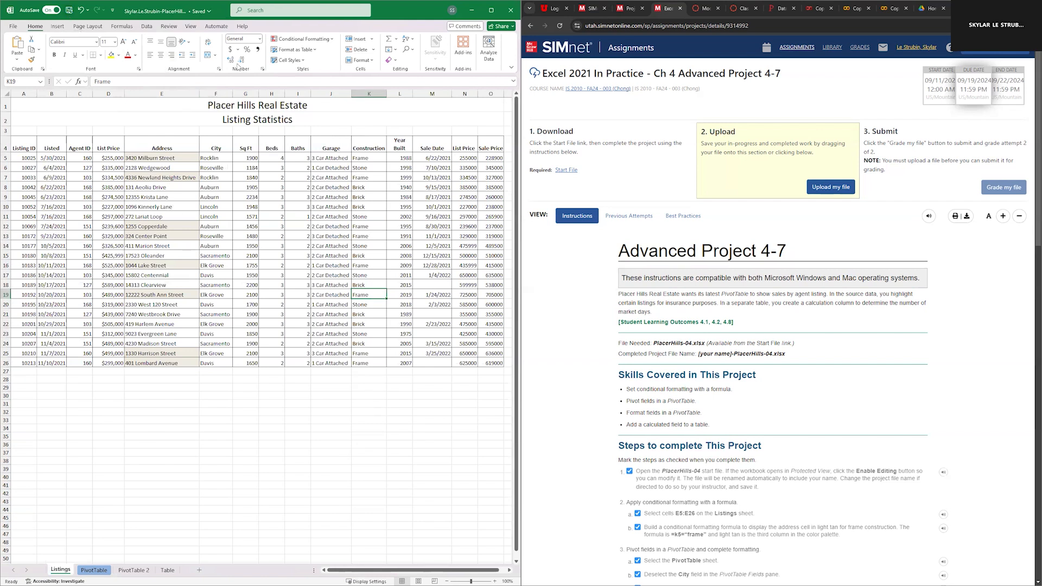
Step: Close Excel, upload the finished PlacerHills-04 workbook from the Documents folder to the SIMnet project page and submit it for grading
left_click(511, 14)
left_click(1013, 8)
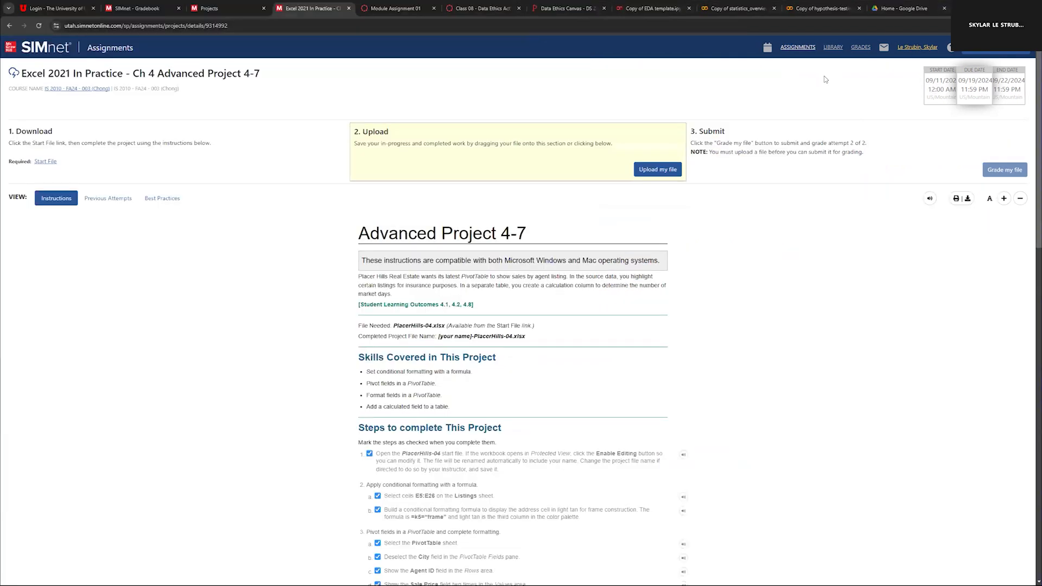
left_click(657, 169)
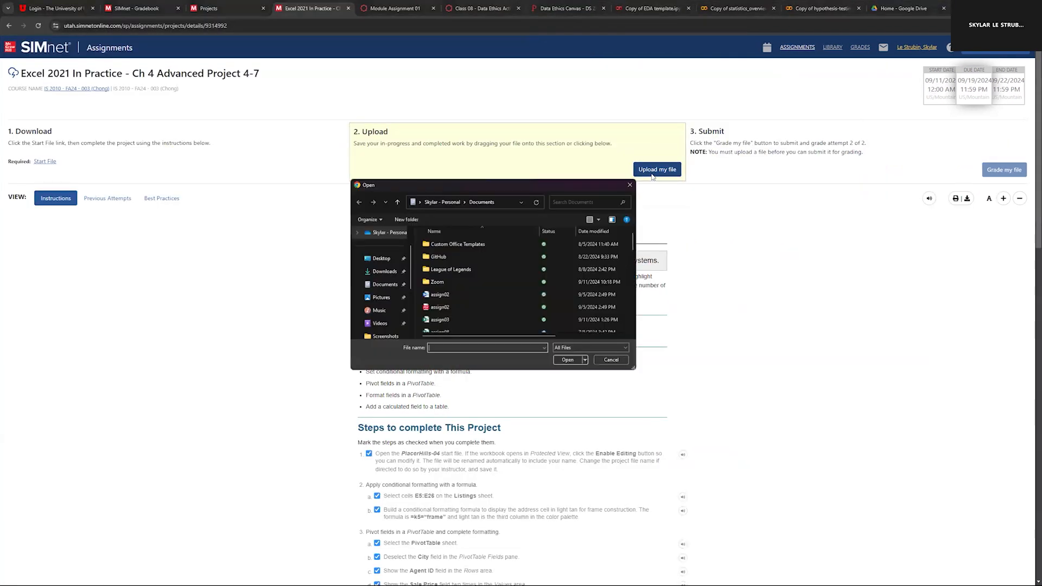
left_click(384, 285)
scroll(461, 293, "down", 2)
scroll(461, 296, "down", 10)
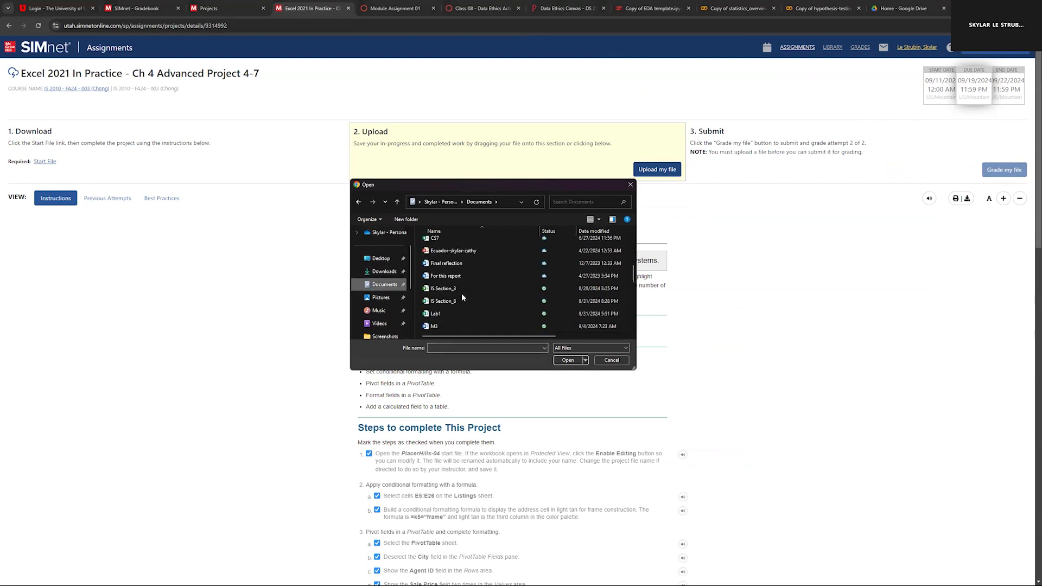
scroll(461, 297, "down", 1)
left_click(464, 288)
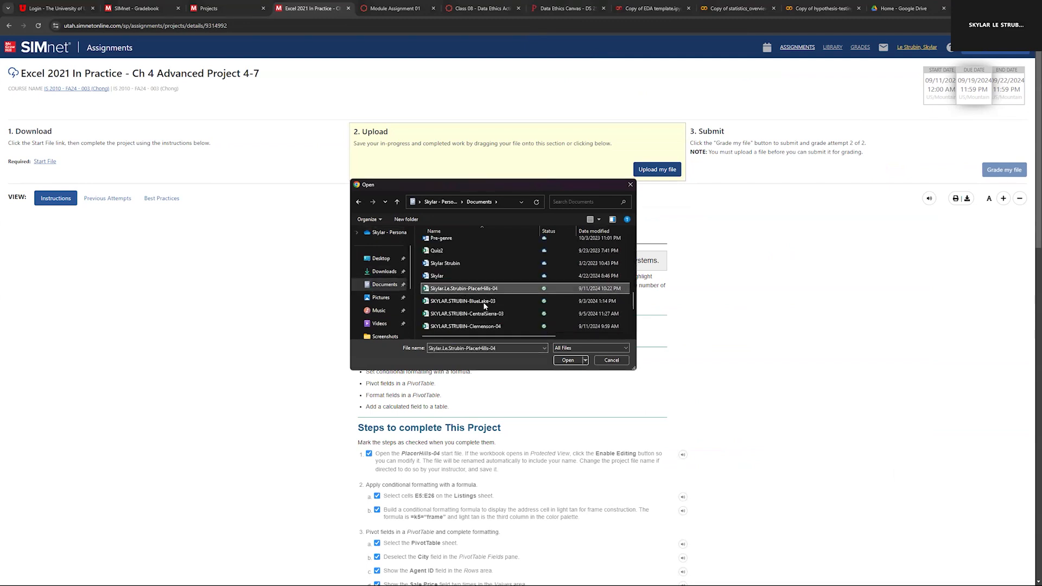
left_click(564, 362)
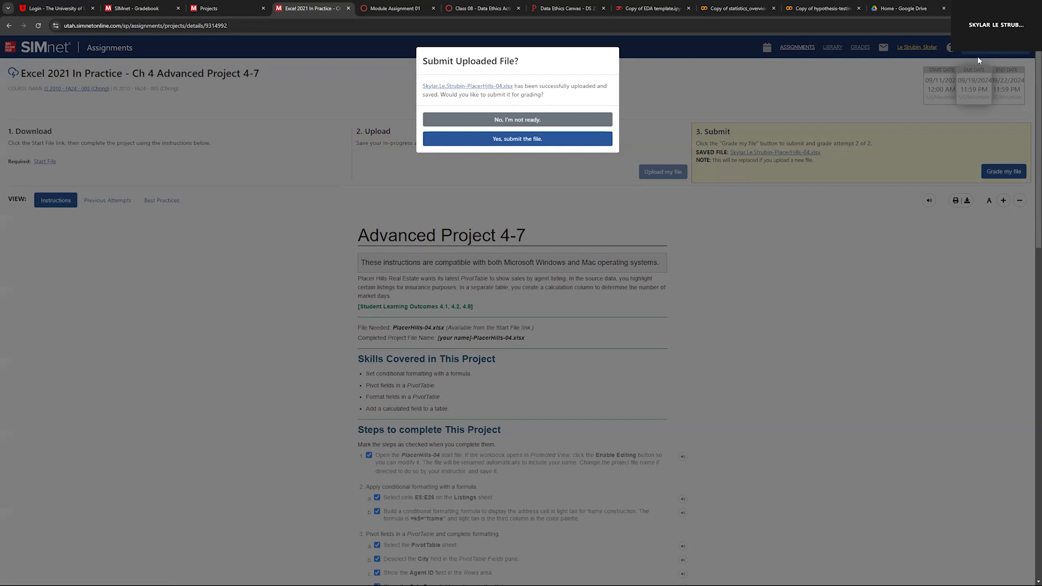
left_click(516, 139)
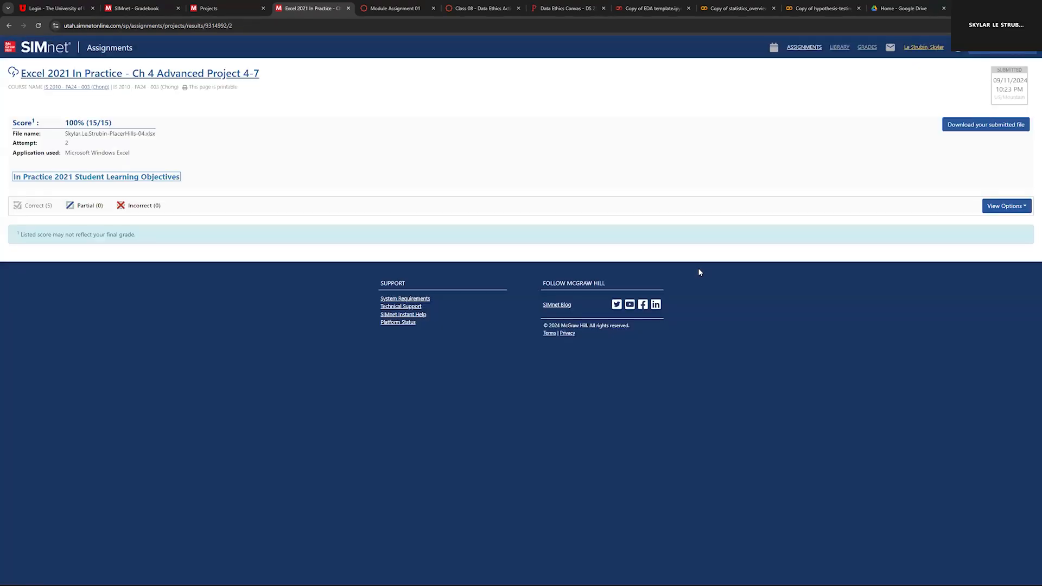
Step: Review the grading results of the submitted project, examining the overall score and the preview of the graded Listings sheet
scroll(691, 269, "down", 1)
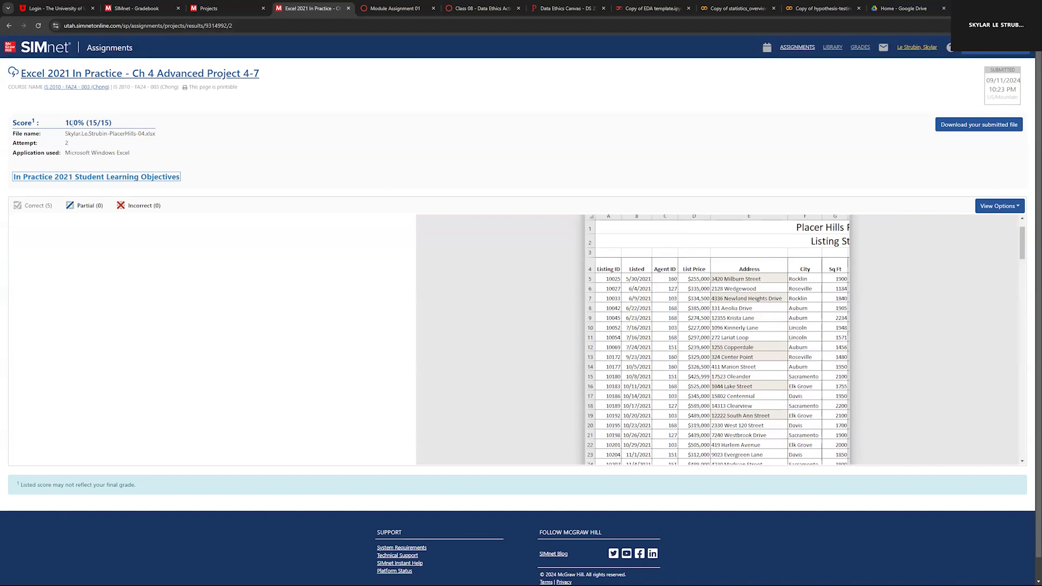
left_click_drag(66, 123, 114, 124)
left_click(225, 300)
mouse_move(638, 576)
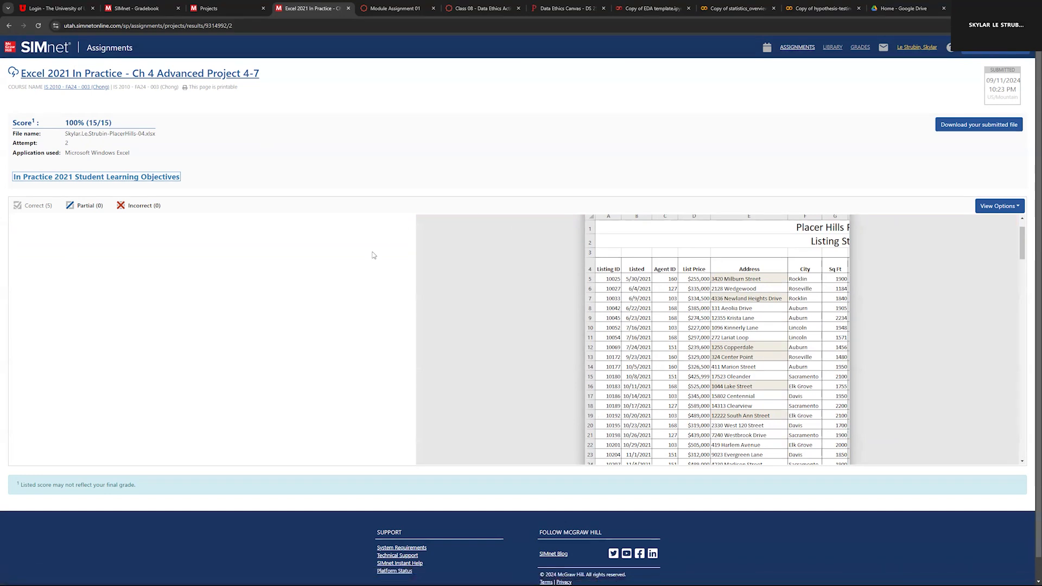